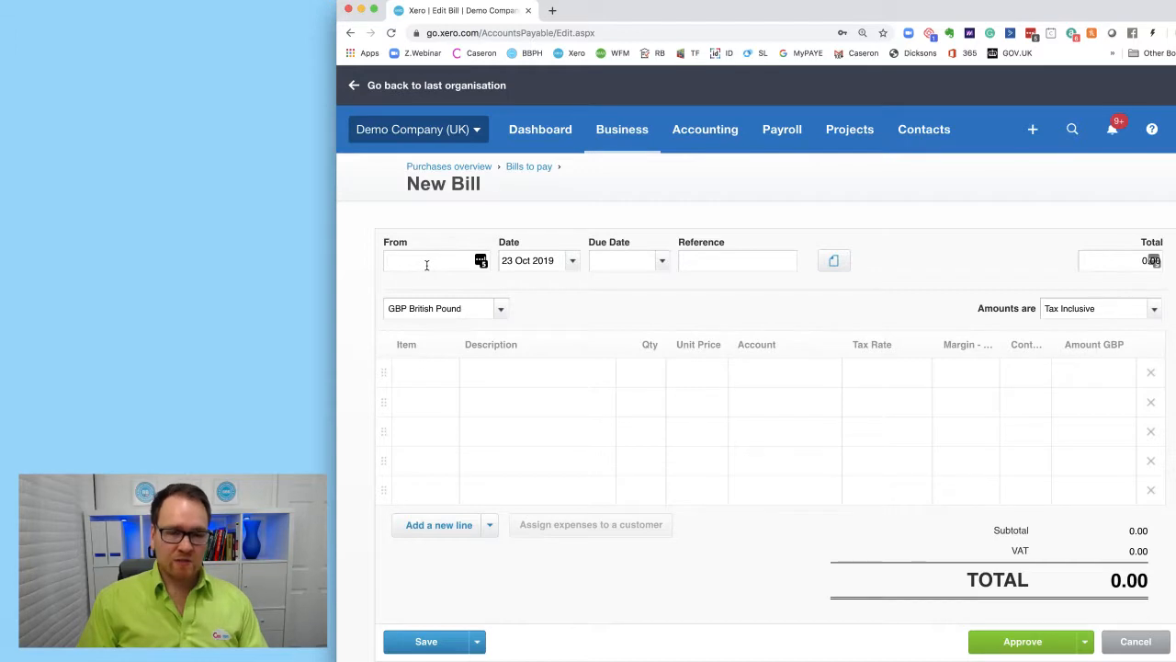
Step: Set Basket Case as the supplier the new bill is from
type("bask")
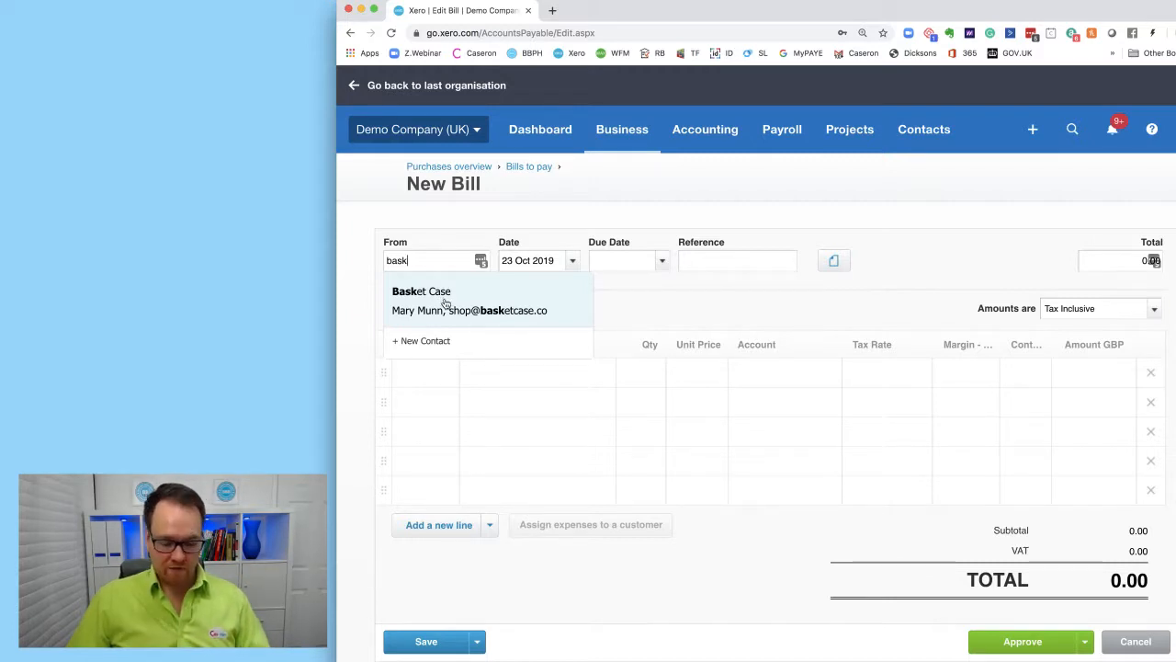
type("e")
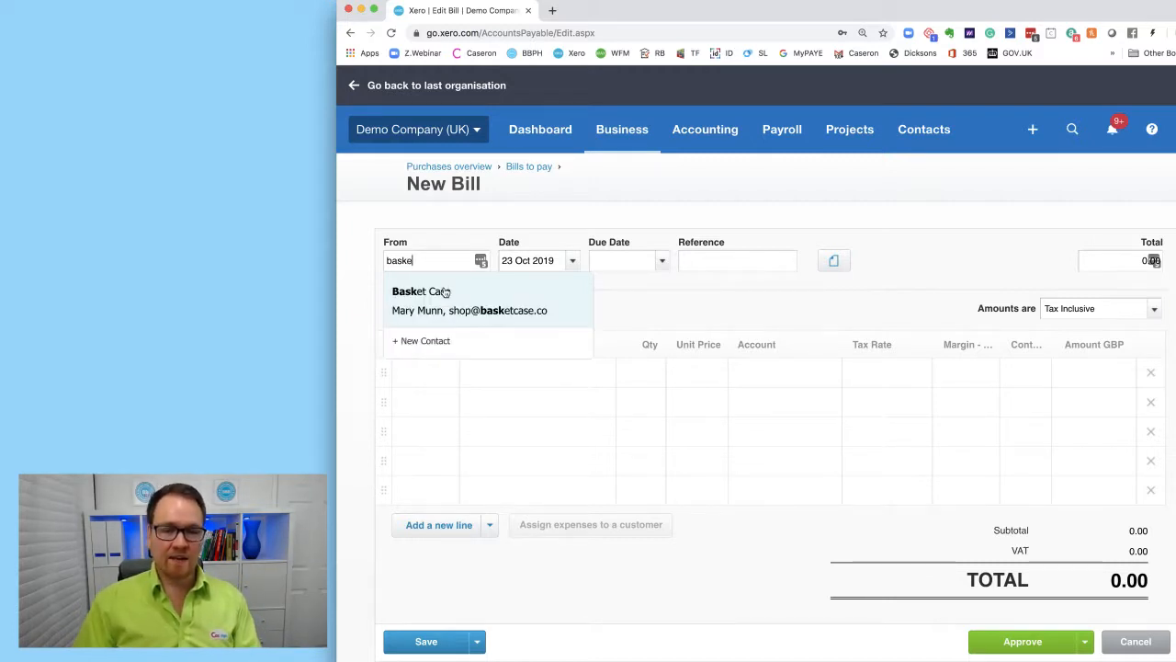
type("t case")
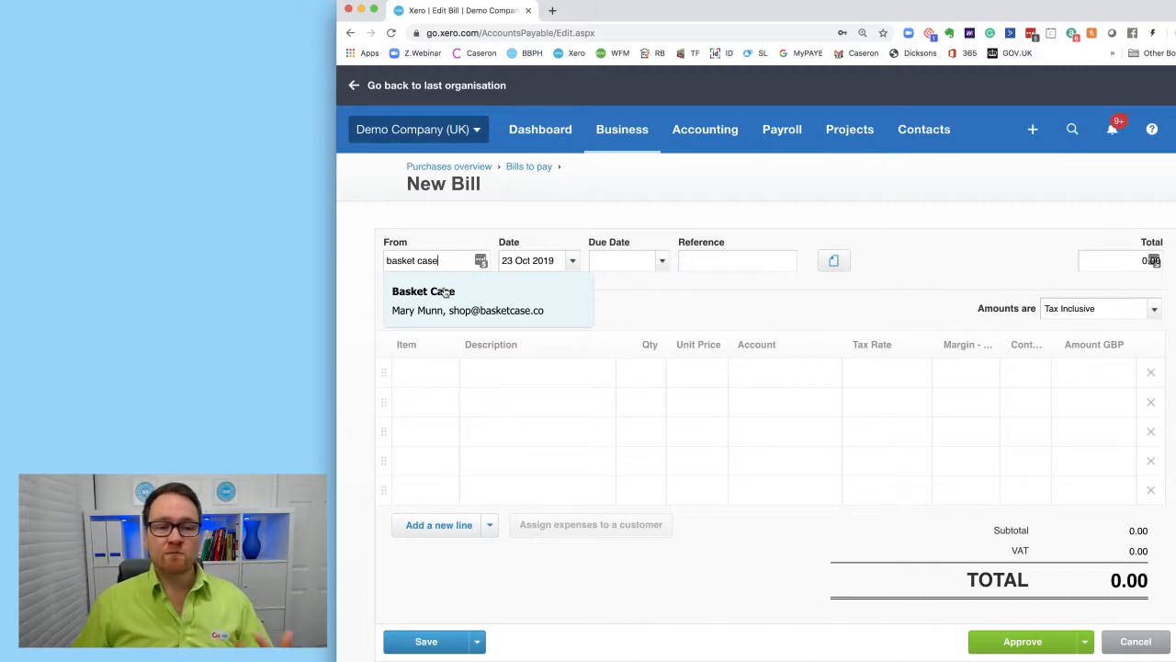
left_click(449, 309)
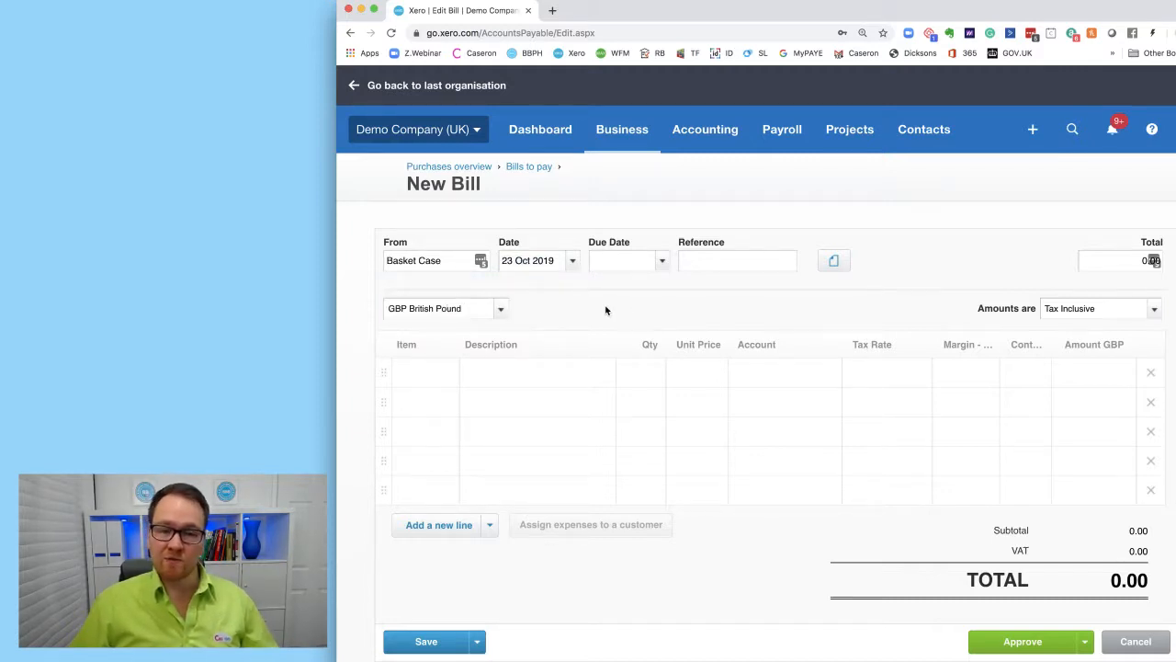
Step: Set the bill date to 30 Sep 2019
left_click(556, 261)
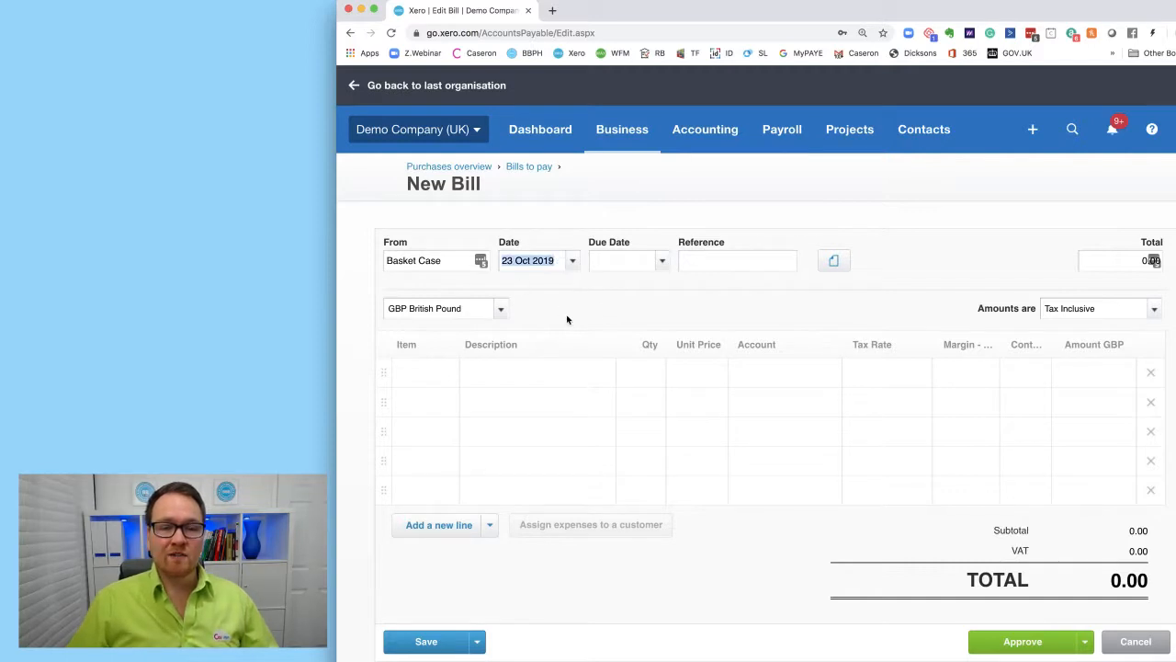
left_click(618, 263)
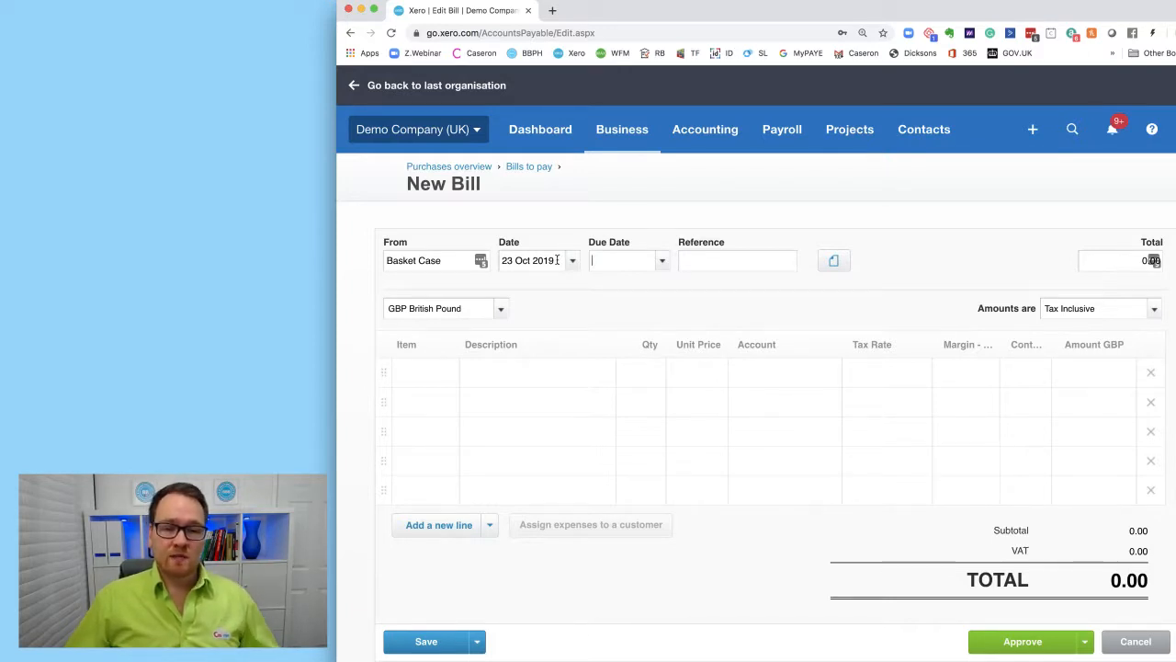
left_click_drag(557, 260, 540, 207)
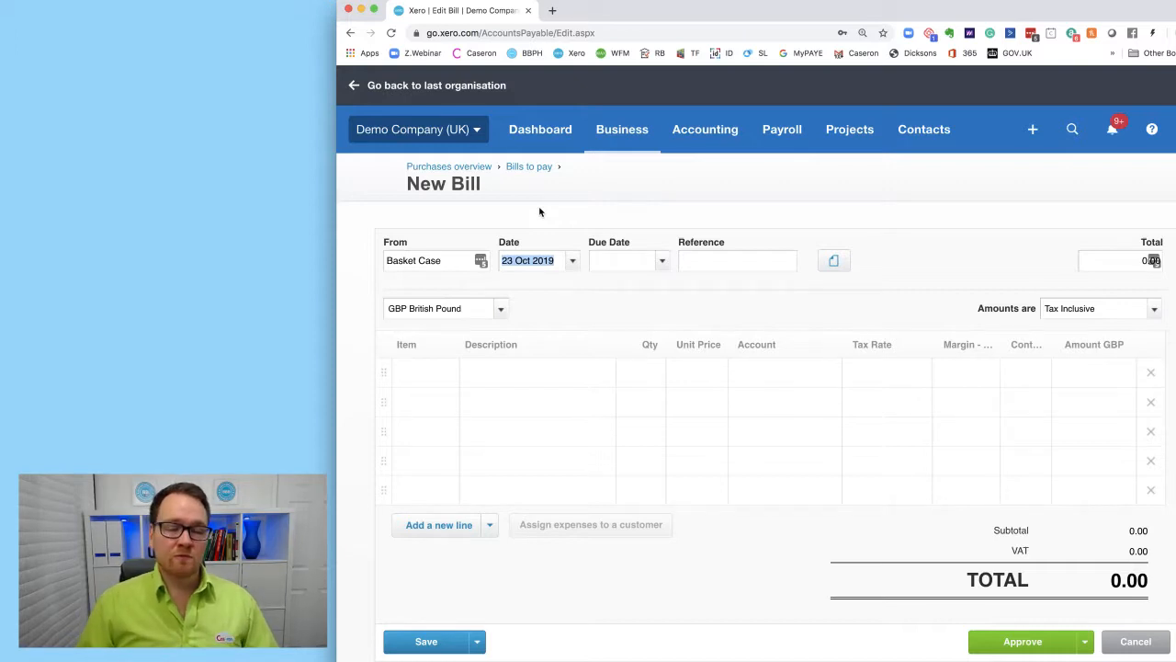
left_click(619, 260)
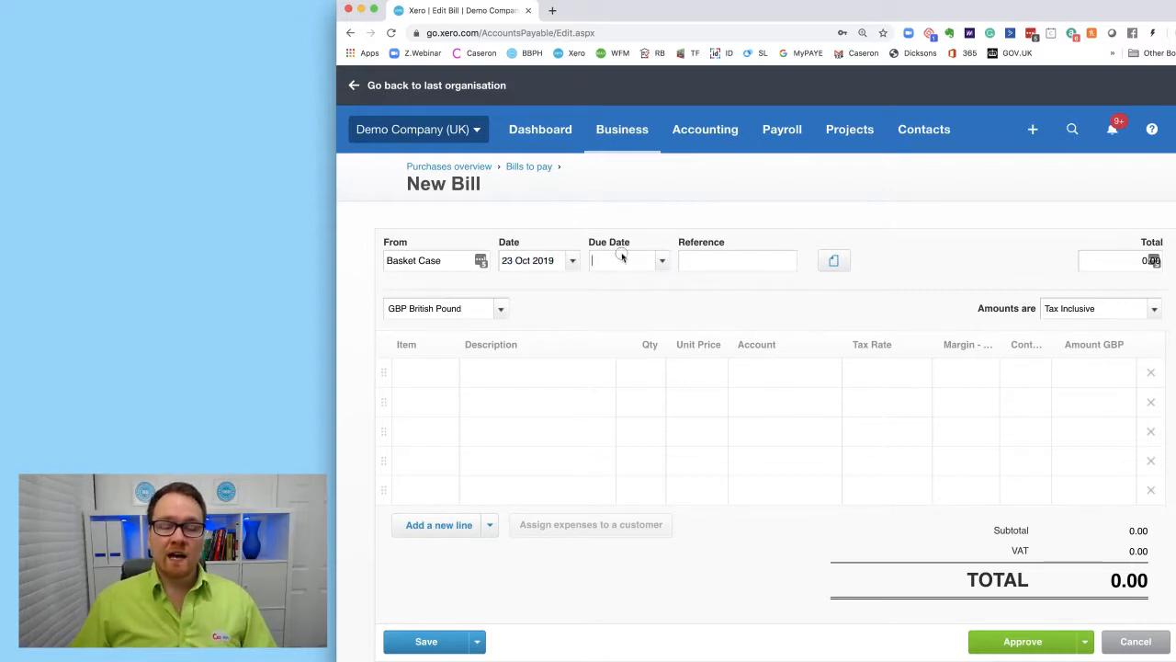
left_click(572, 260)
left_click(557, 341)
left_click(628, 267)
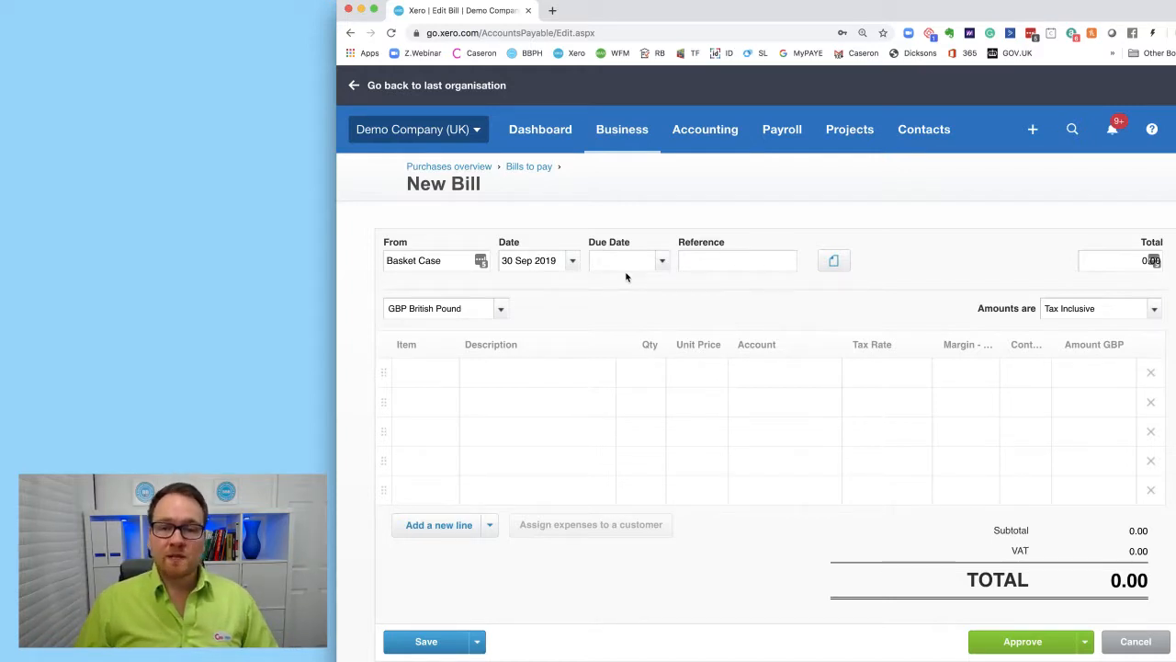
left_click(663, 262)
left_click(643, 265)
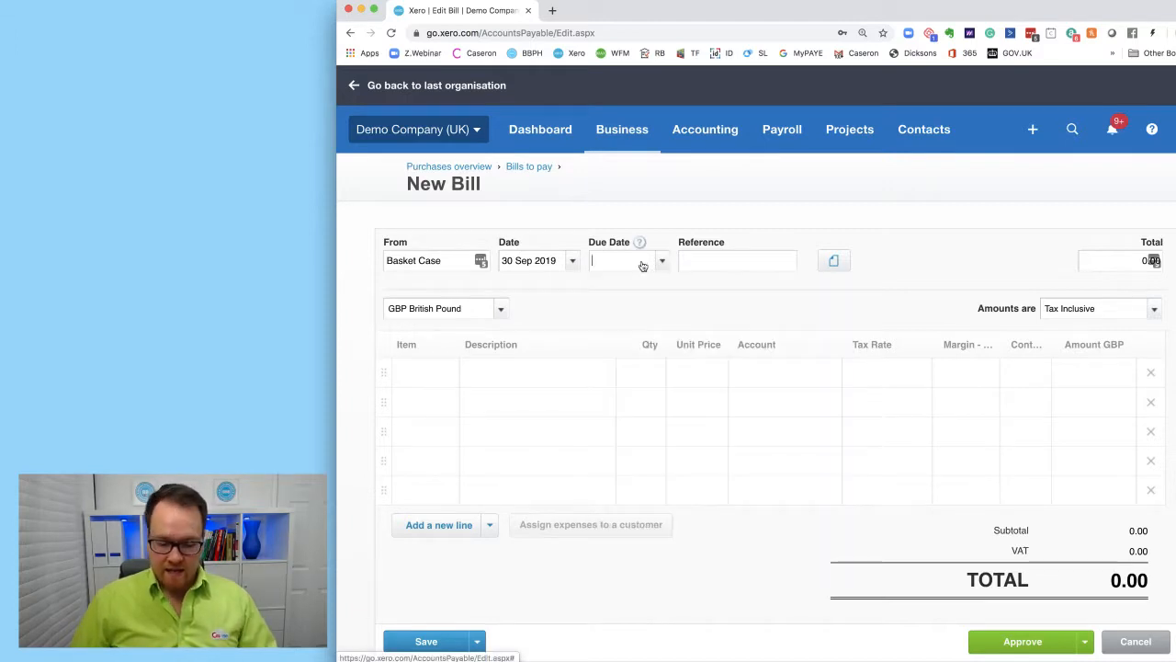
type("+15")
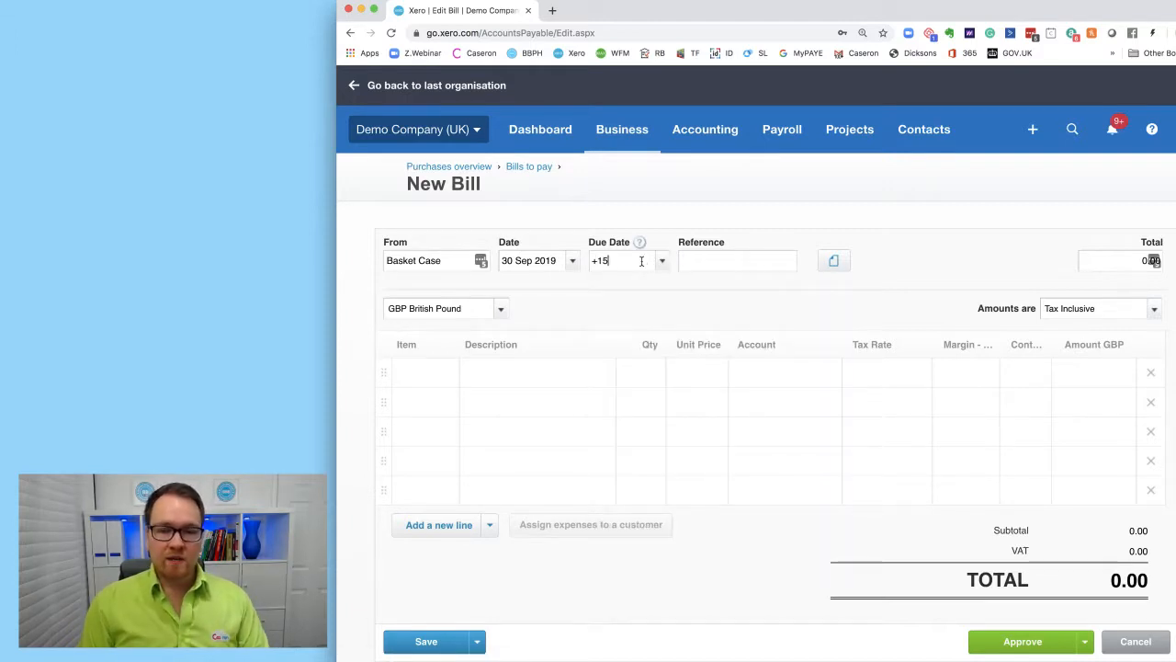
key("BackSpace")
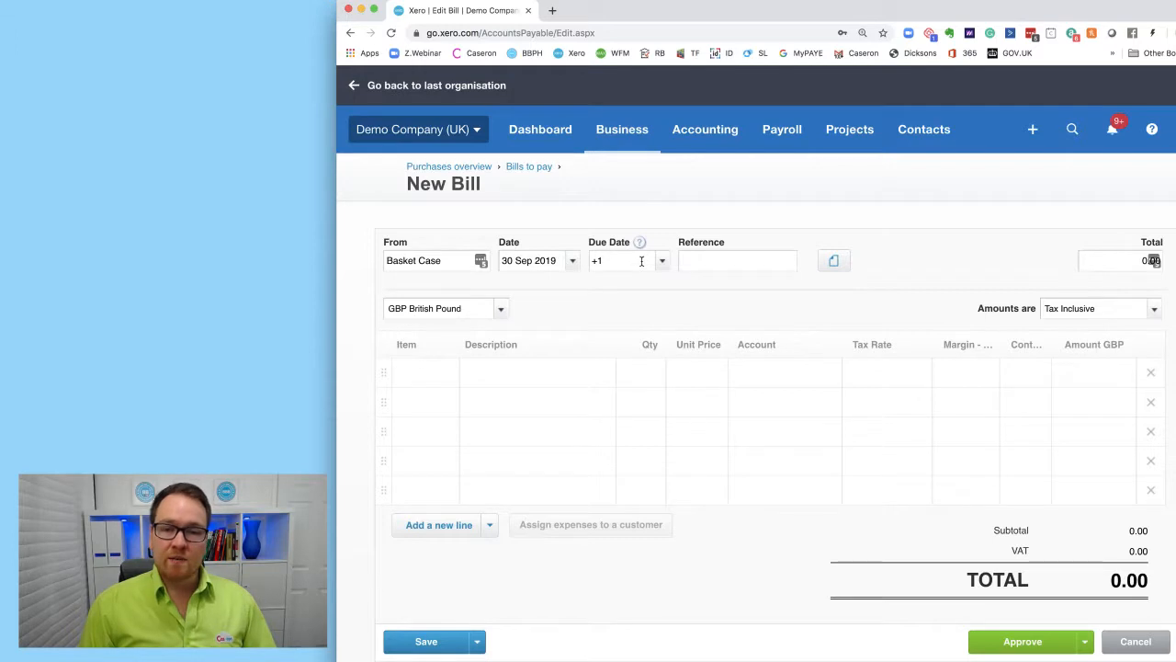
key("BackSpace")
key("BackSpace")
left_click(662, 261)
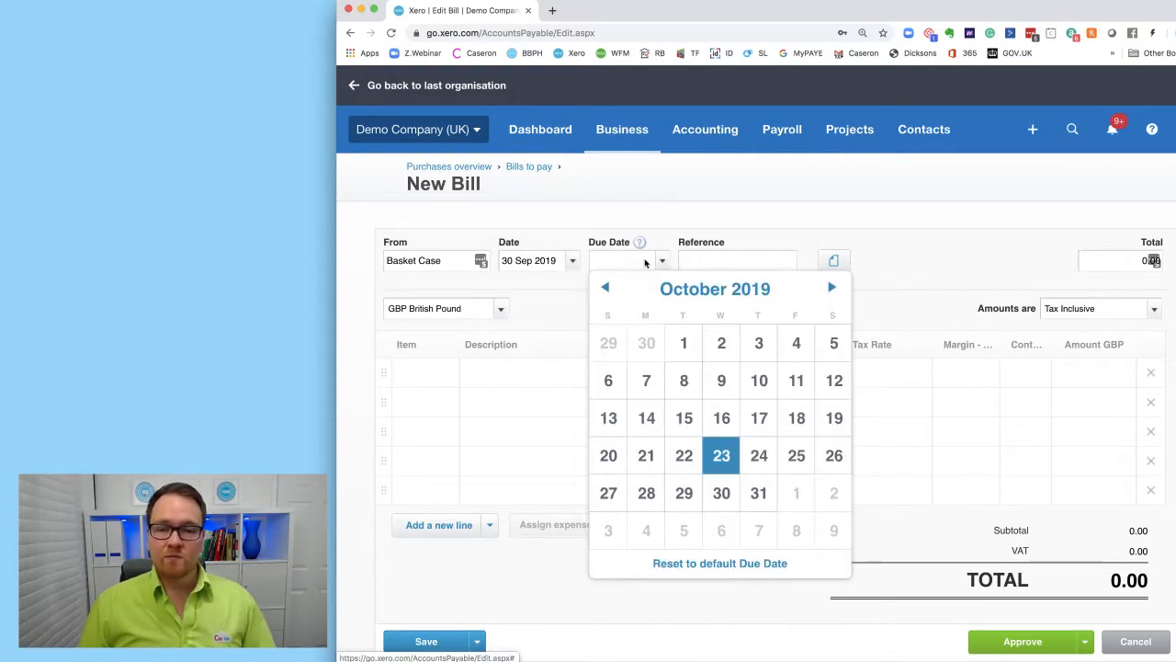
Step: Set the bill's due date to 14 Oct 2019, 14 days after the bill date
left_click(609, 259)
type("+14")
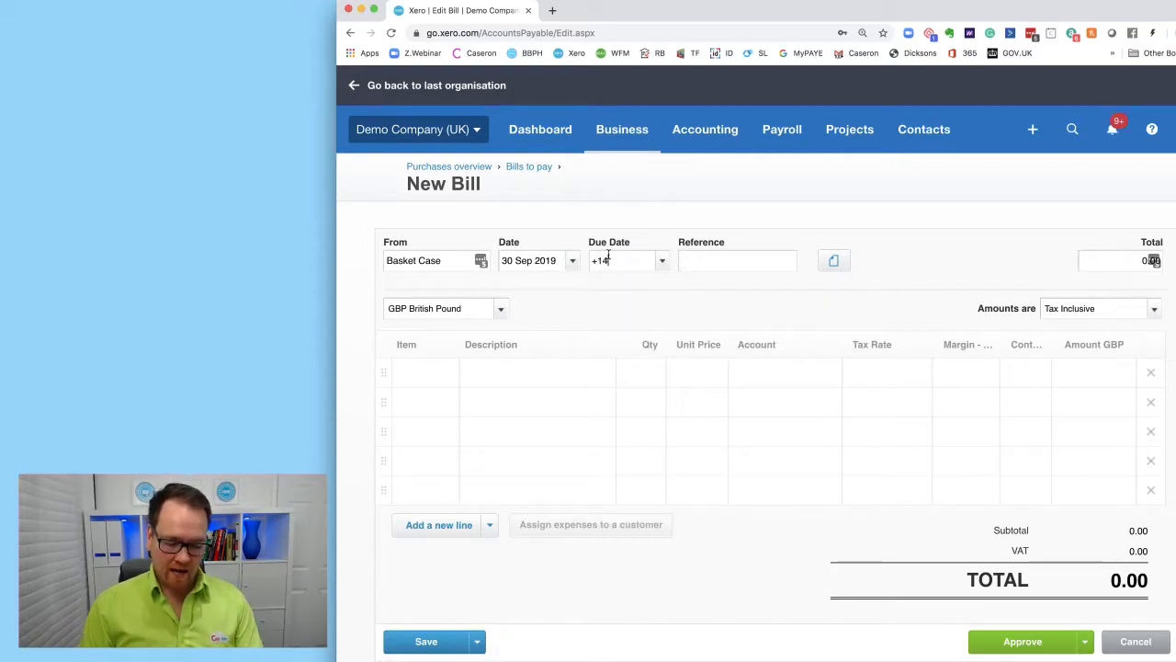
key("Return")
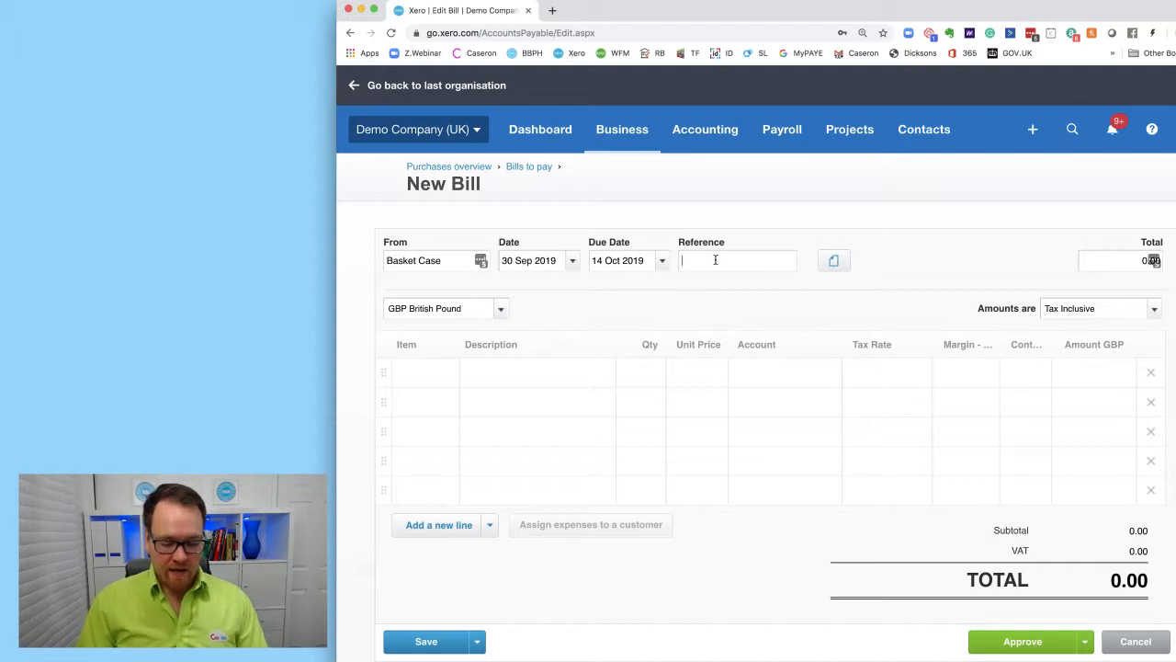
Step: Enter INVOICE-0007 as the bill's reference
type("INVO")
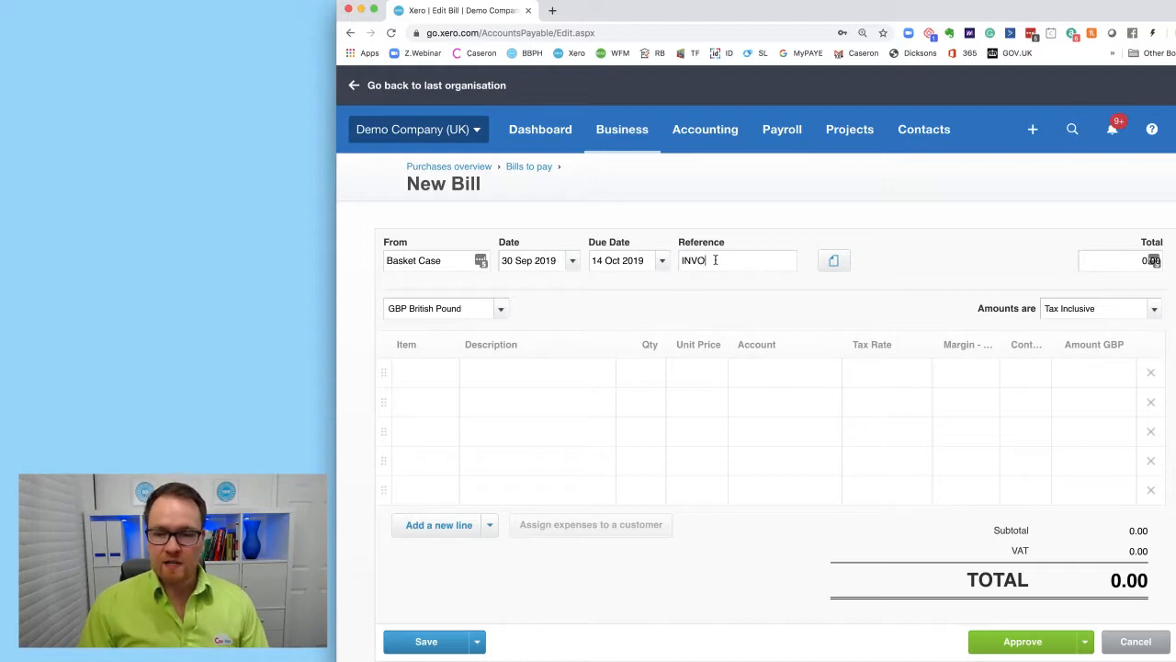
type("ICE-0007")
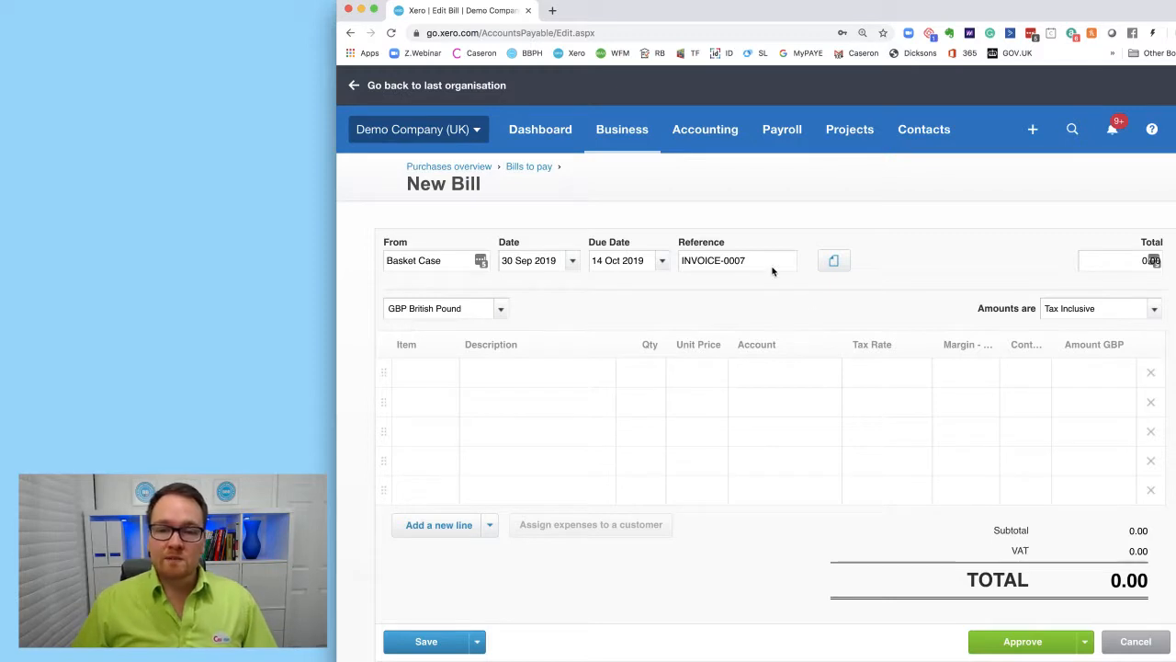
left_click_drag(772, 268, 662, 255)
left_click(660, 295)
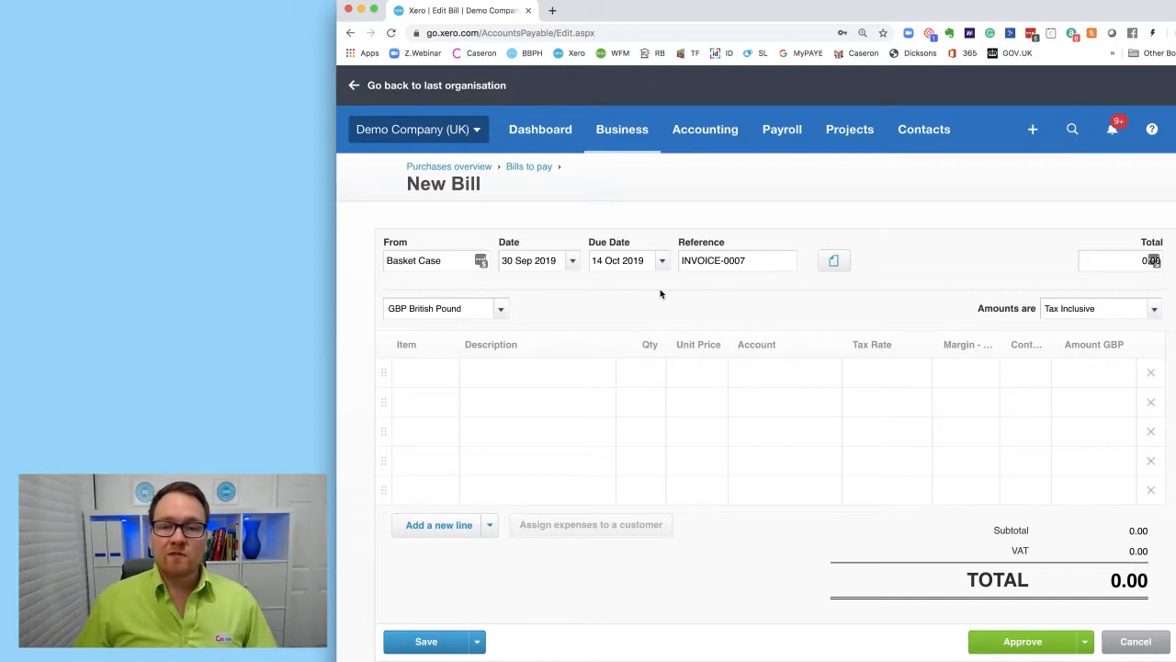
left_click_drag(764, 260, 660, 258)
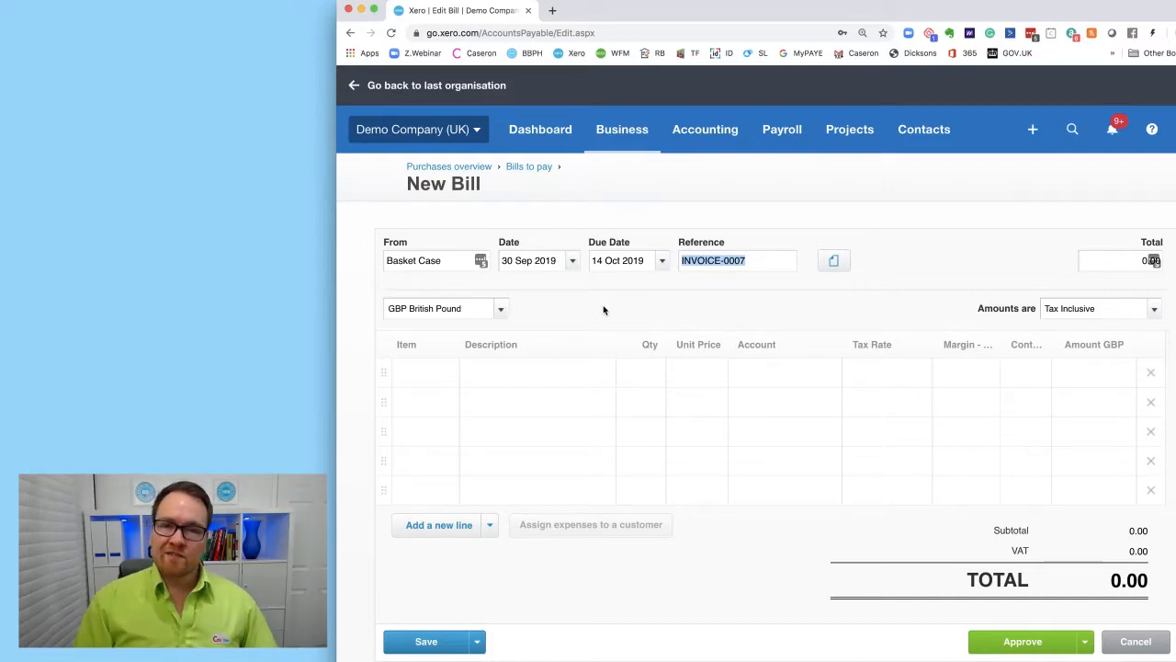
left_click(668, 320)
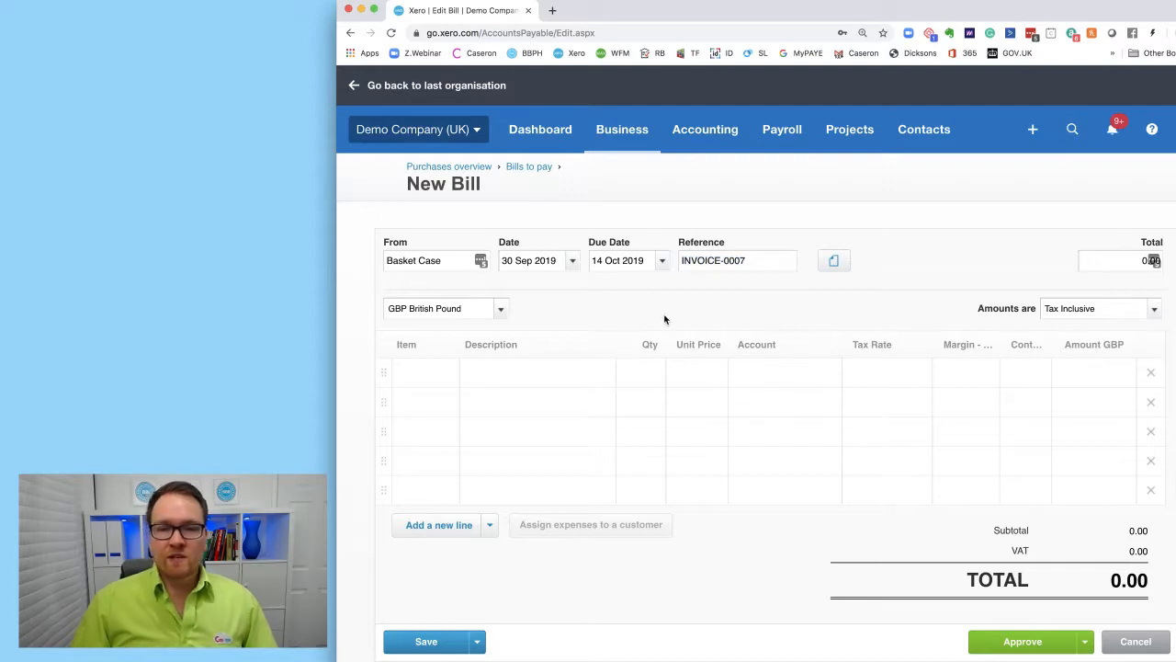
Step: Examine the options for attaching related files to the bill, from the file library or by upload
left_click(836, 262)
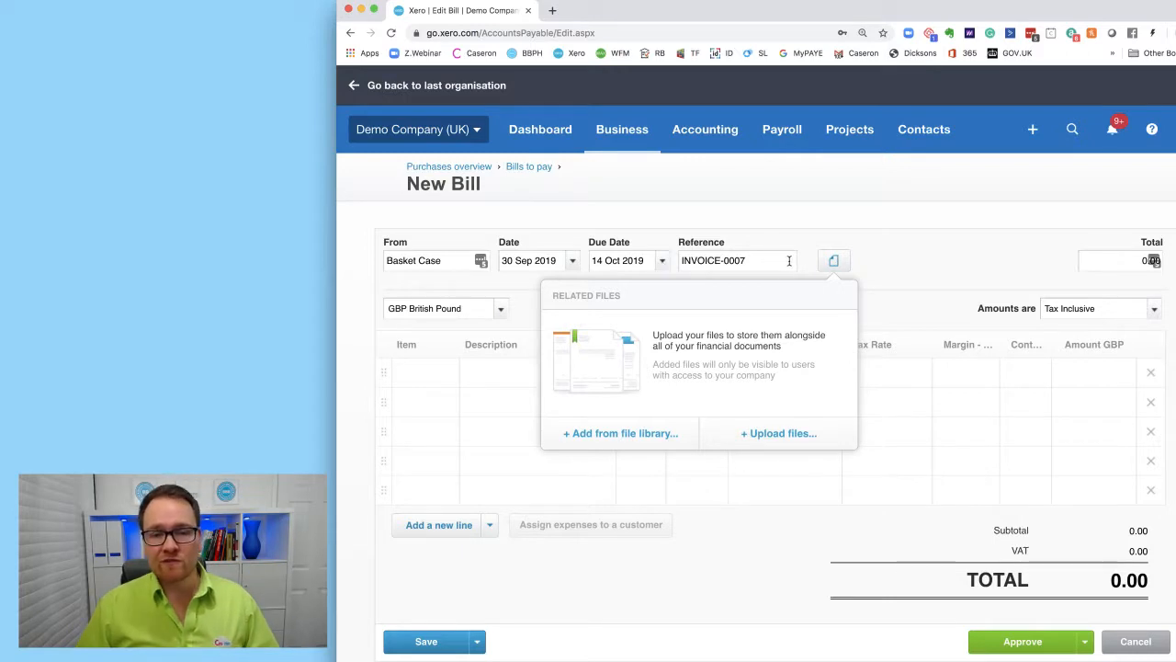
left_click_drag(789, 261, 743, 232)
left_click(745, 233)
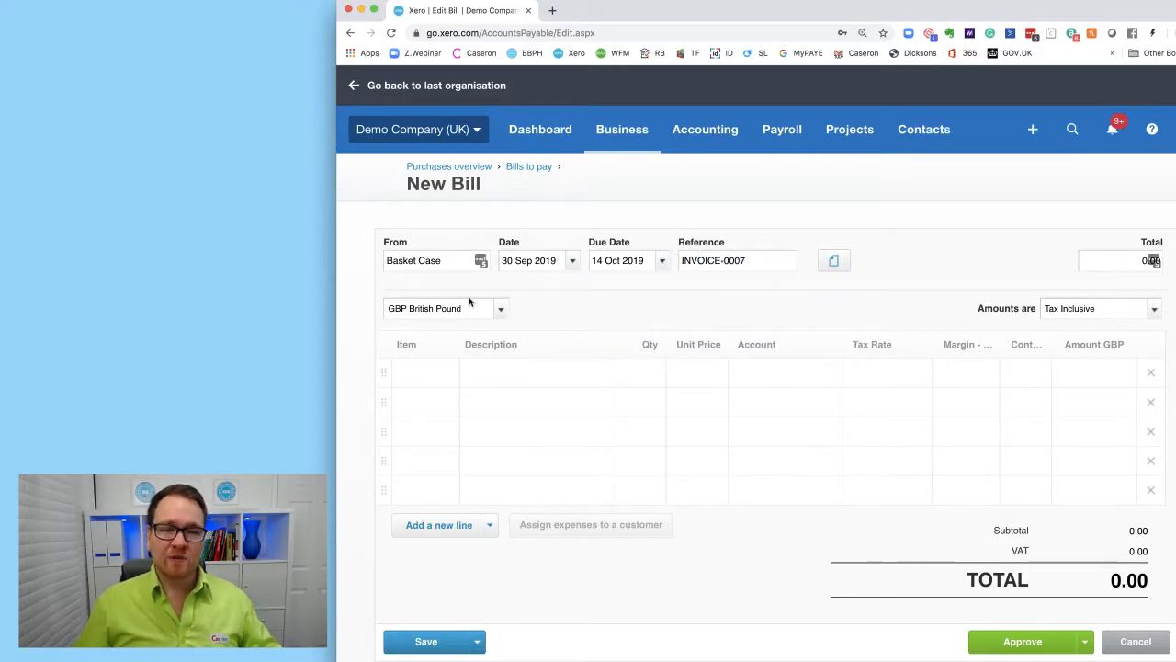
left_click(833, 261)
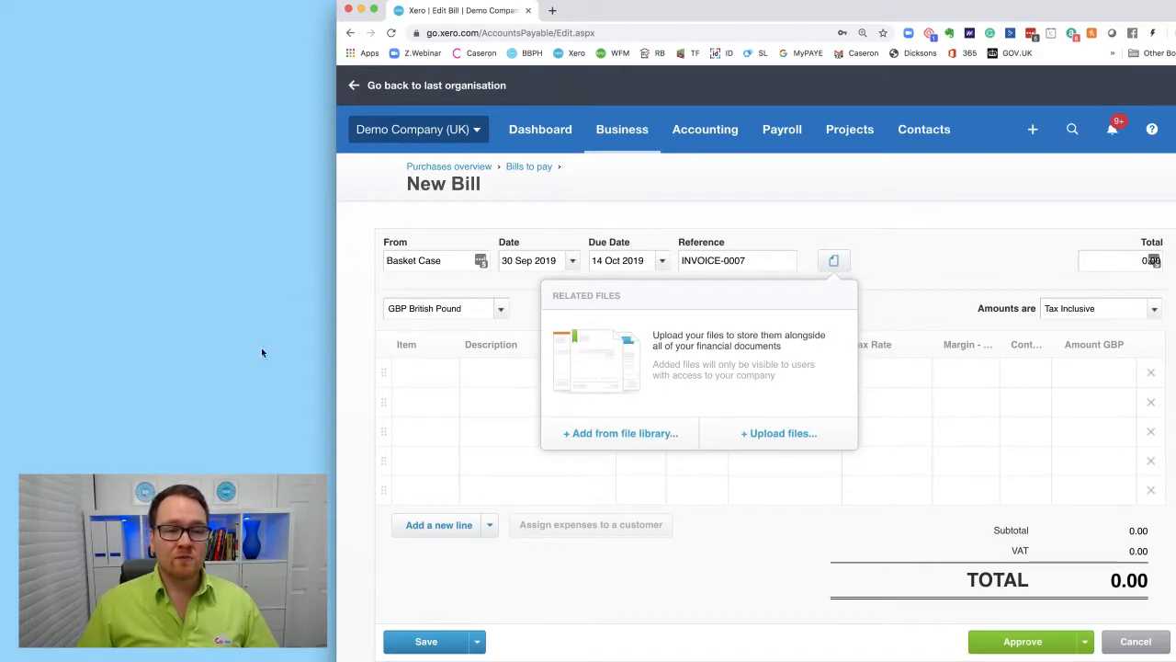
left_click(932, 265)
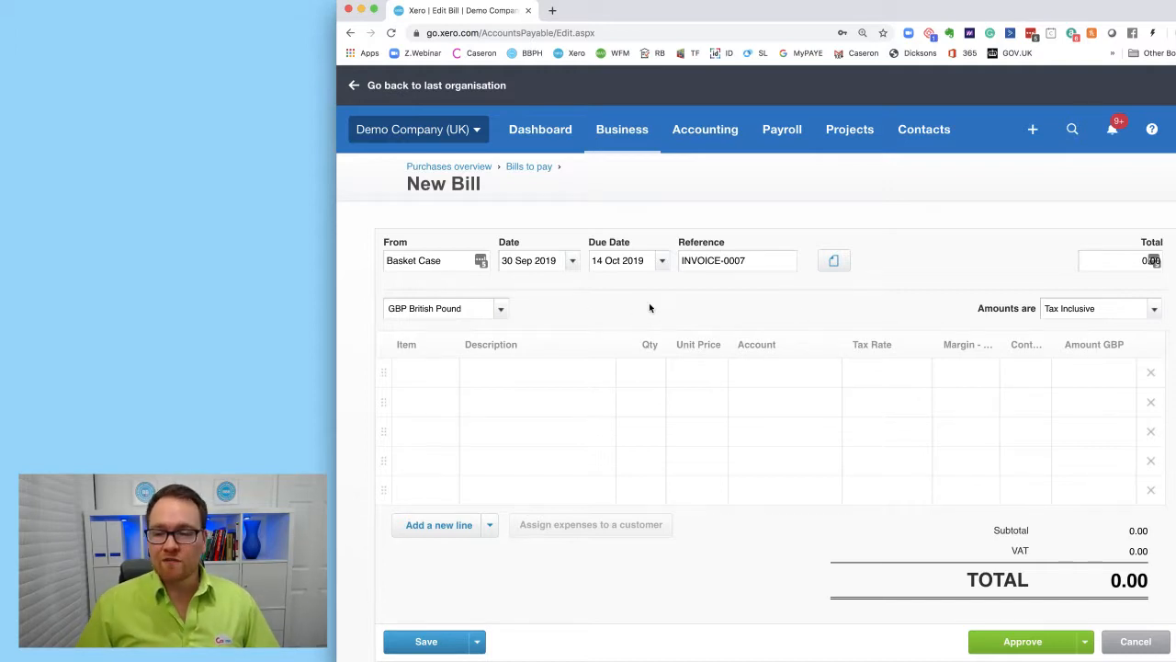
left_click(835, 264)
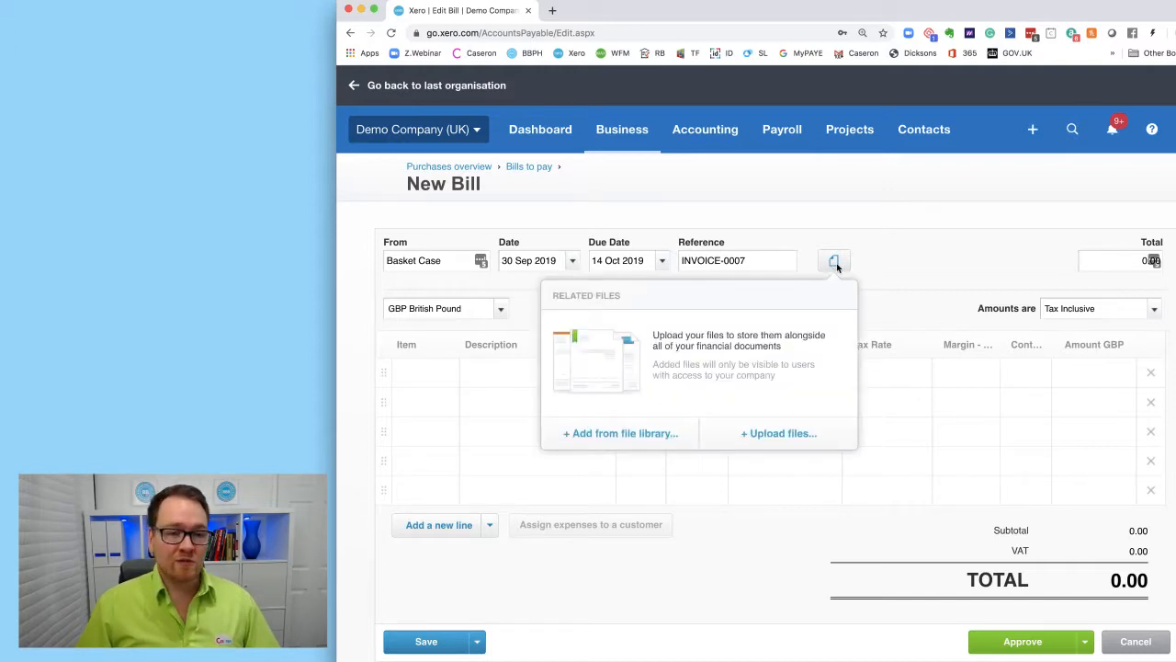
left_click(894, 263)
Step: Enter Baskets as the description of the first bill line
scroll(790, 321, "down", 1)
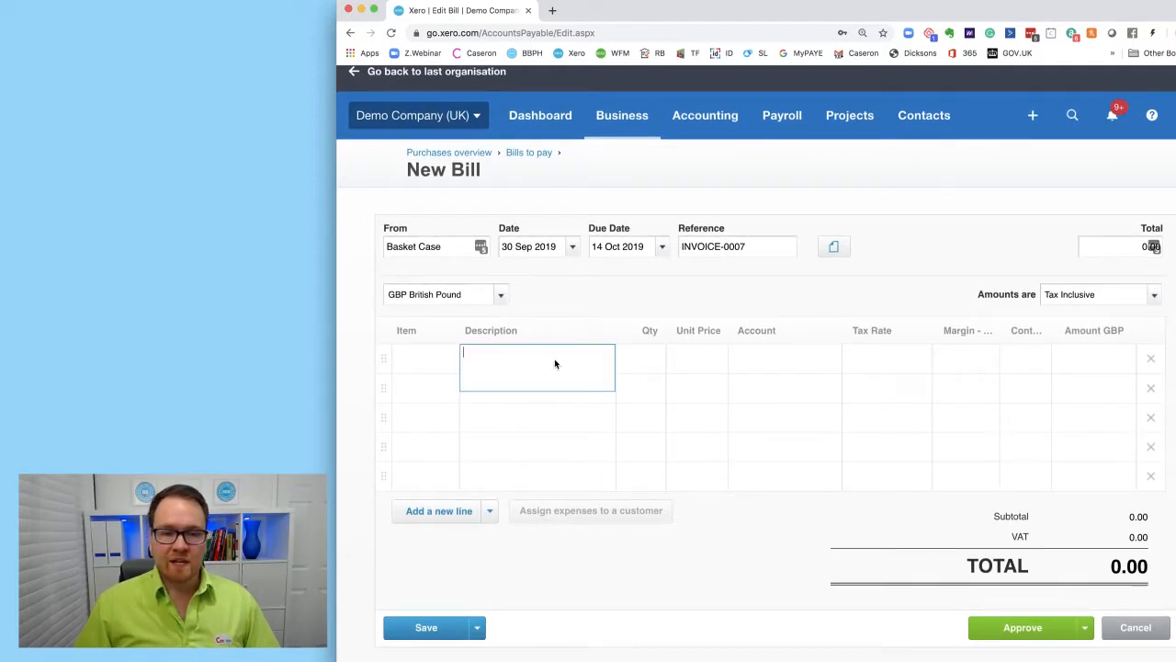
left_click(610, 370)
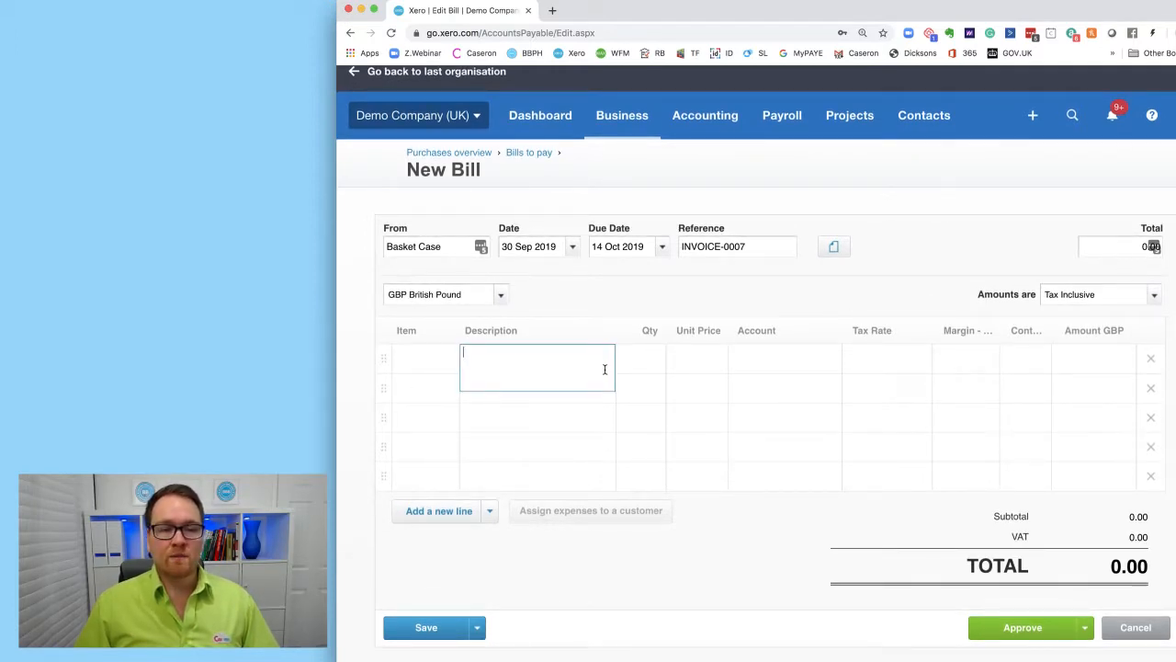
scroll(598, 352, "up", 1)
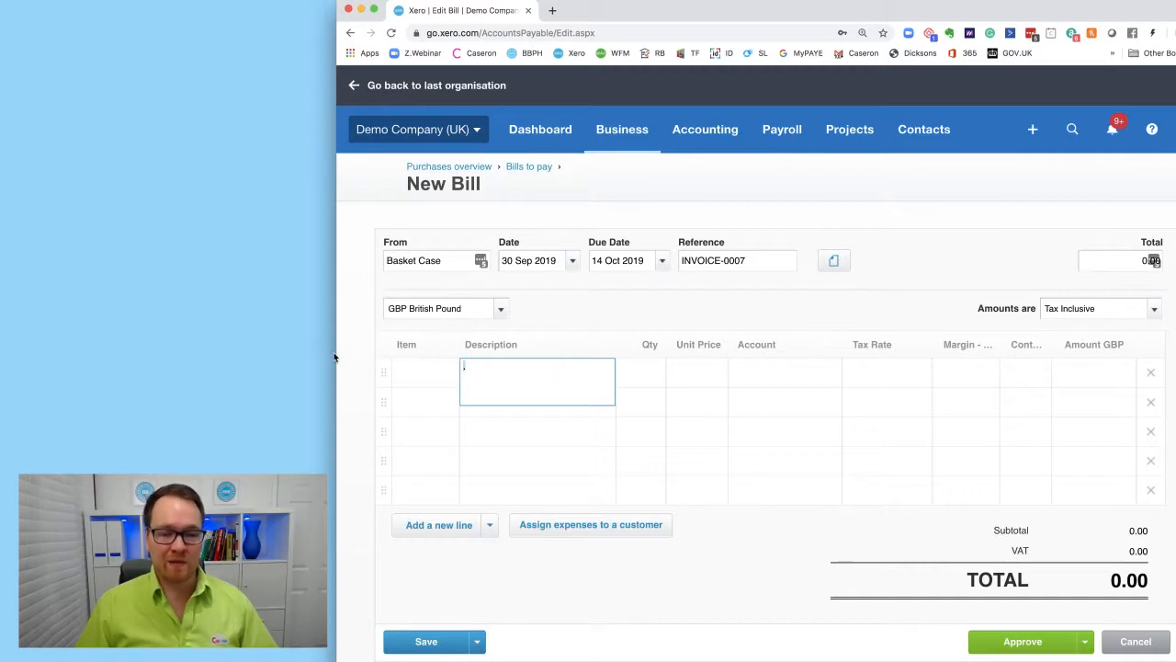
type("Baskets")
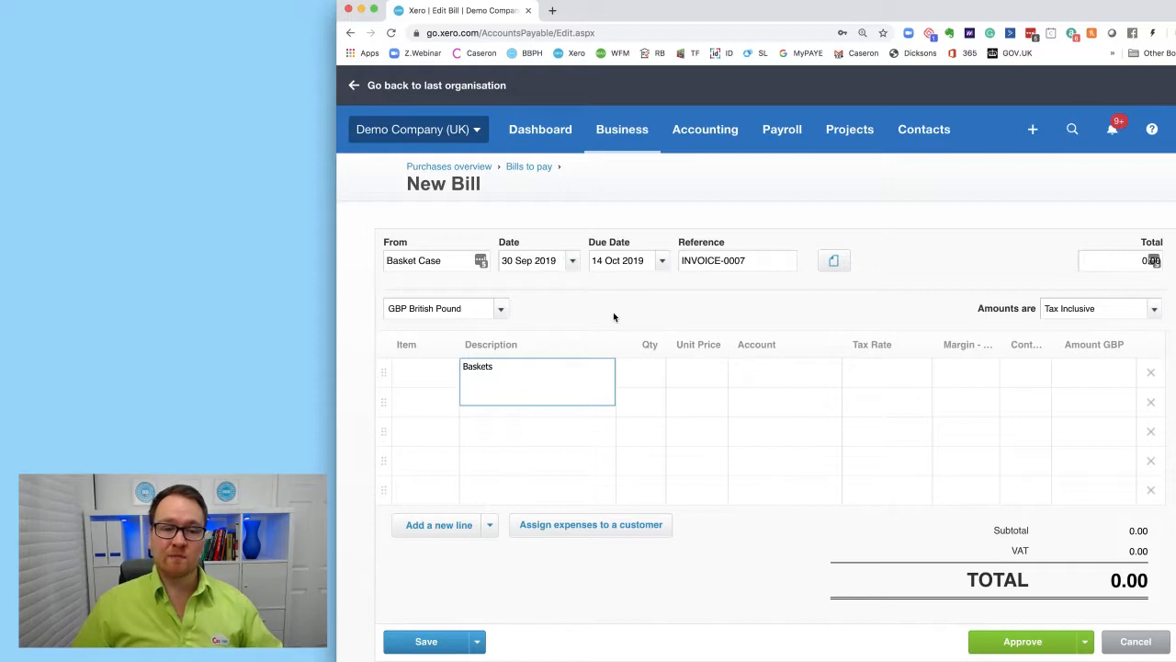
left_click(633, 299)
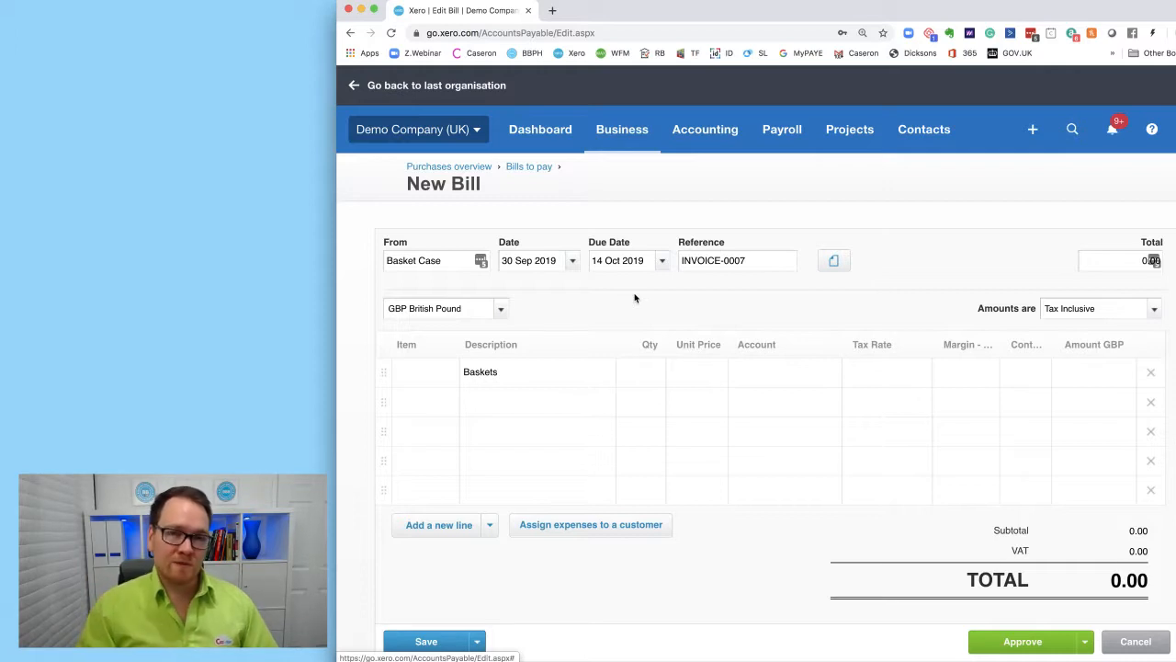
Step: Set the Baskets line's quantity to 5 and its unit price to 10
left_click(630, 378)
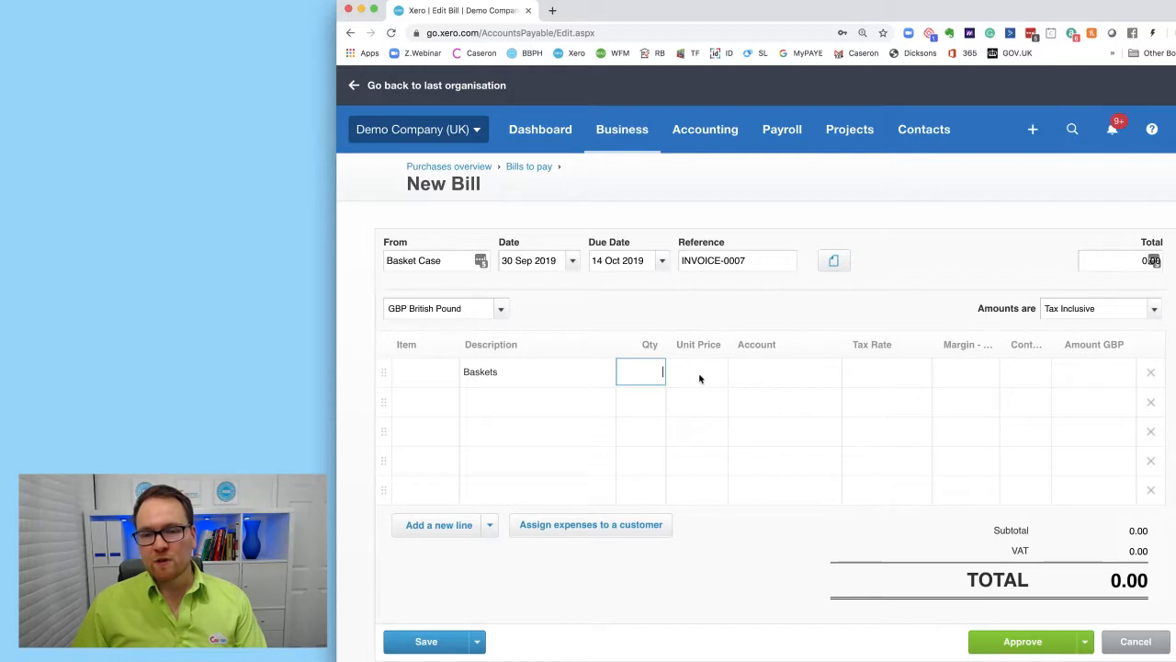
type("5")
key("Tab")
type("10")
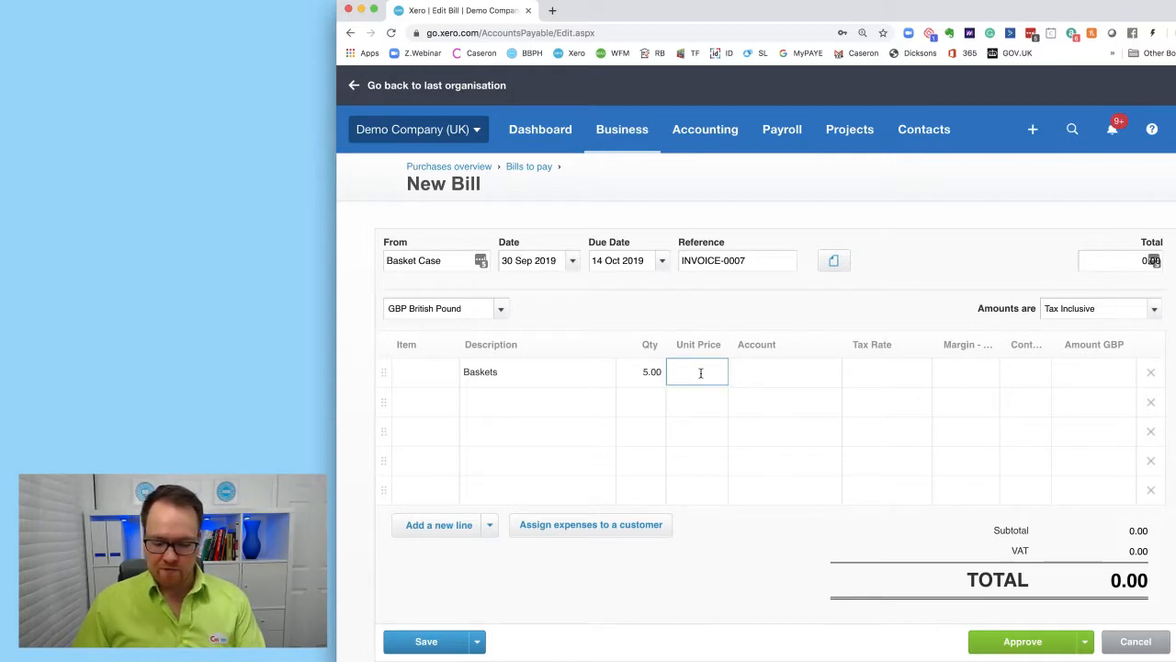
left_click(750, 332)
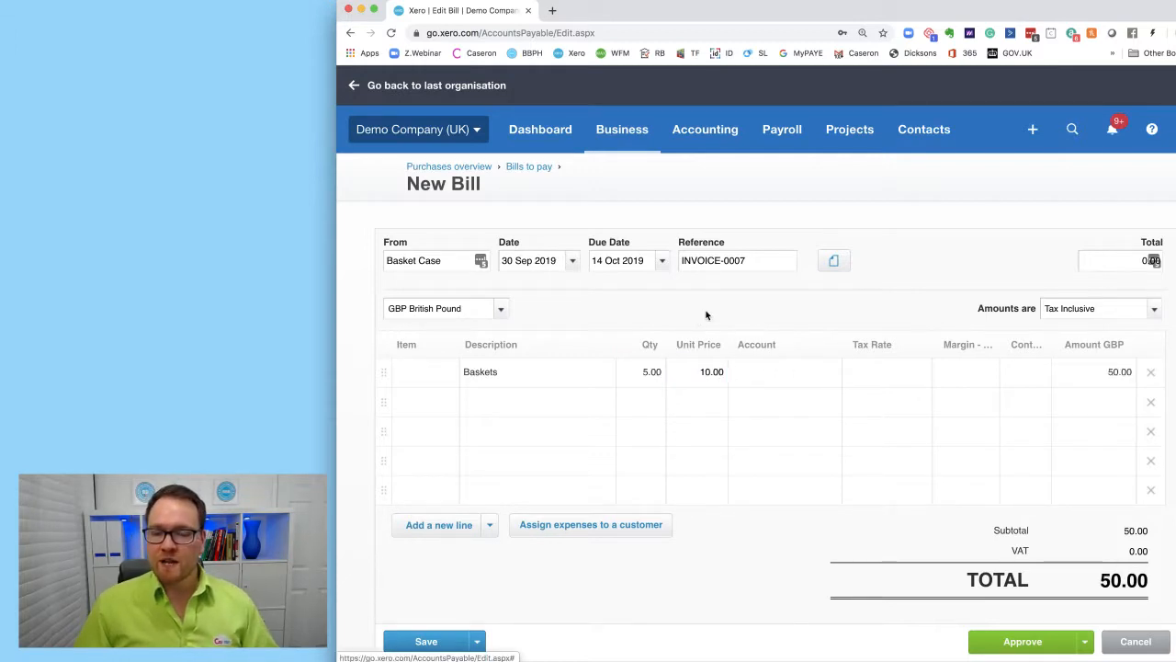
Step: Review the tax treatment options for the bill's amounts and assign the Baskets line to the 300 - Purchases account
scroll(703, 313, "down", 1)
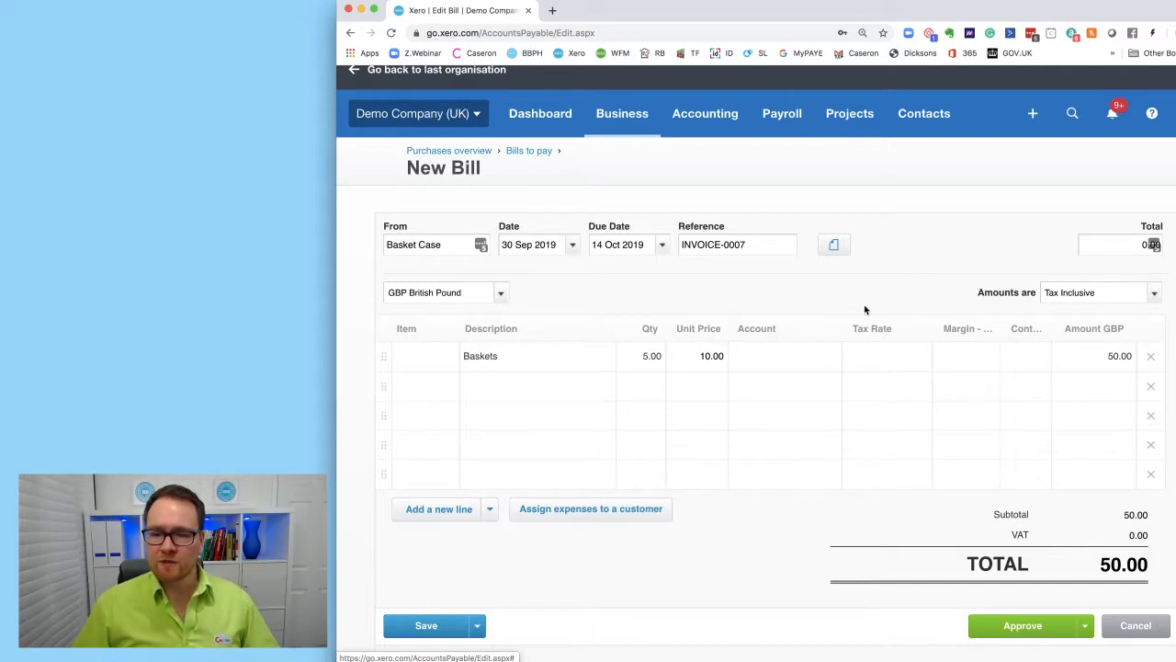
left_click(1140, 292)
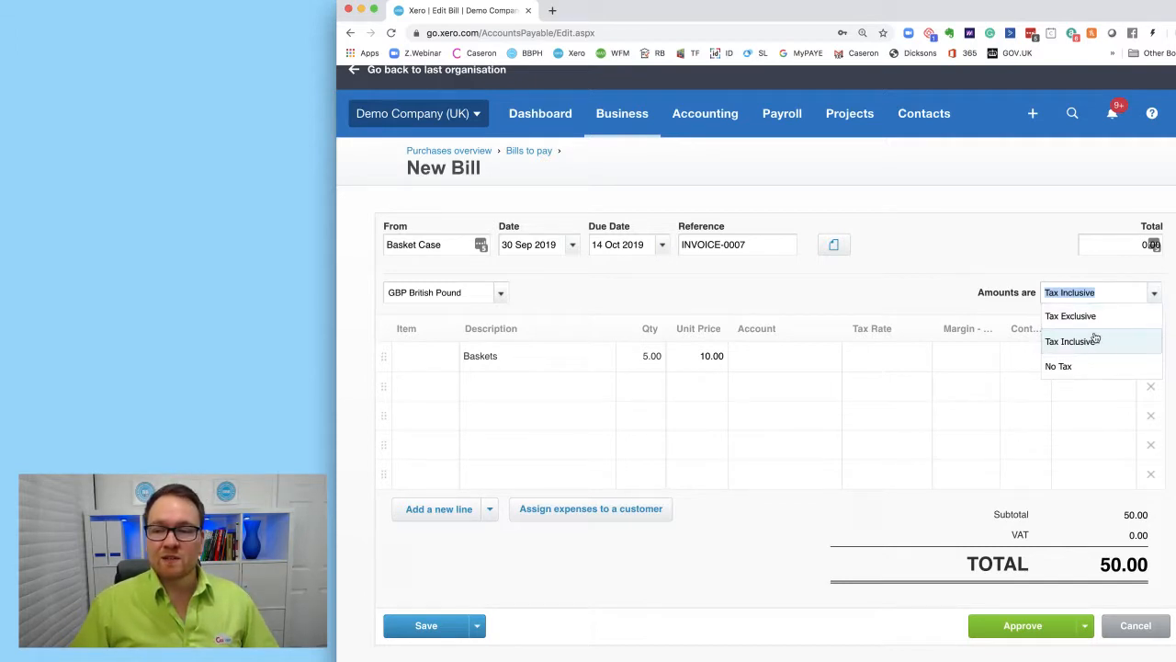
left_click(1002, 285)
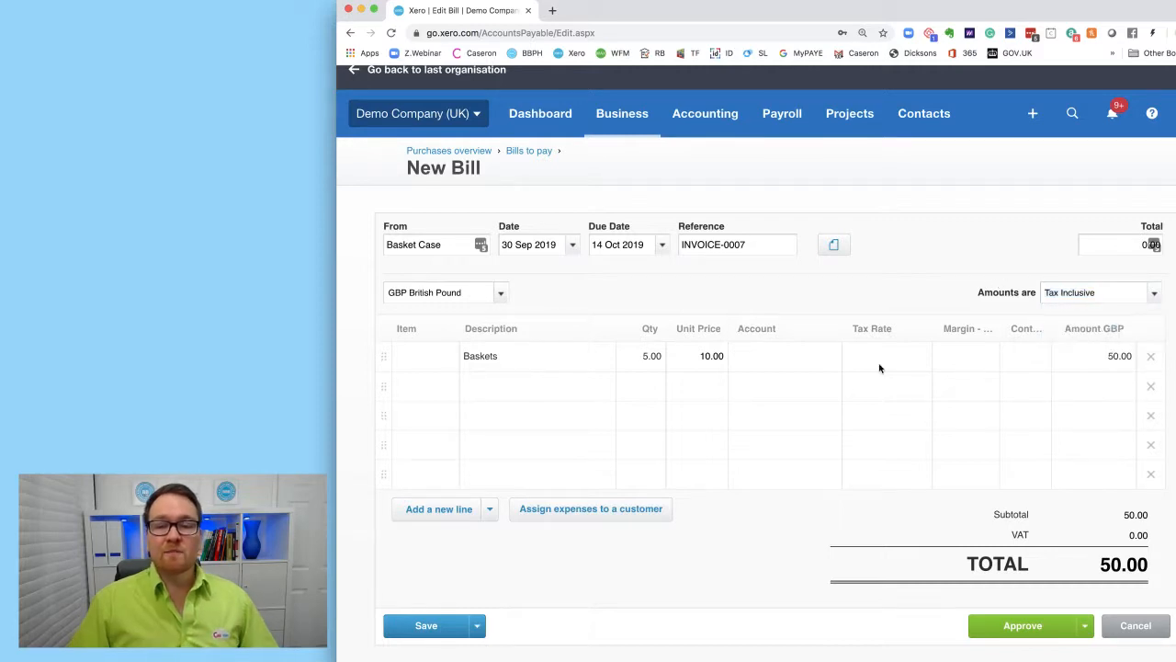
left_click(774, 357)
left_click(827, 358)
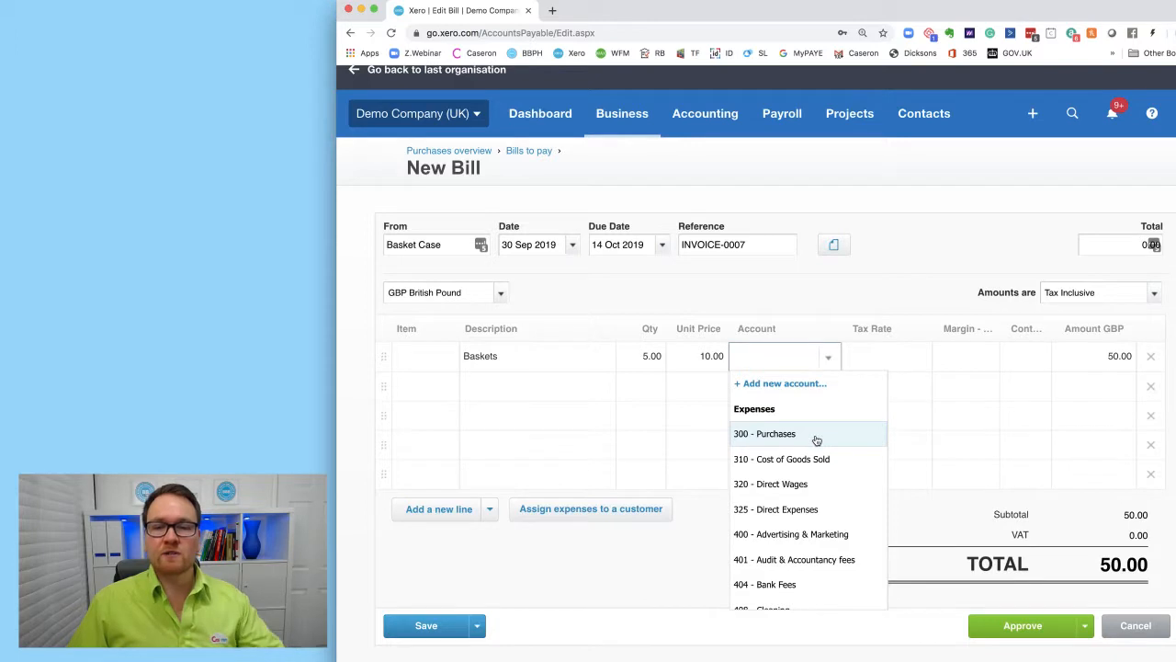
left_click(814, 436)
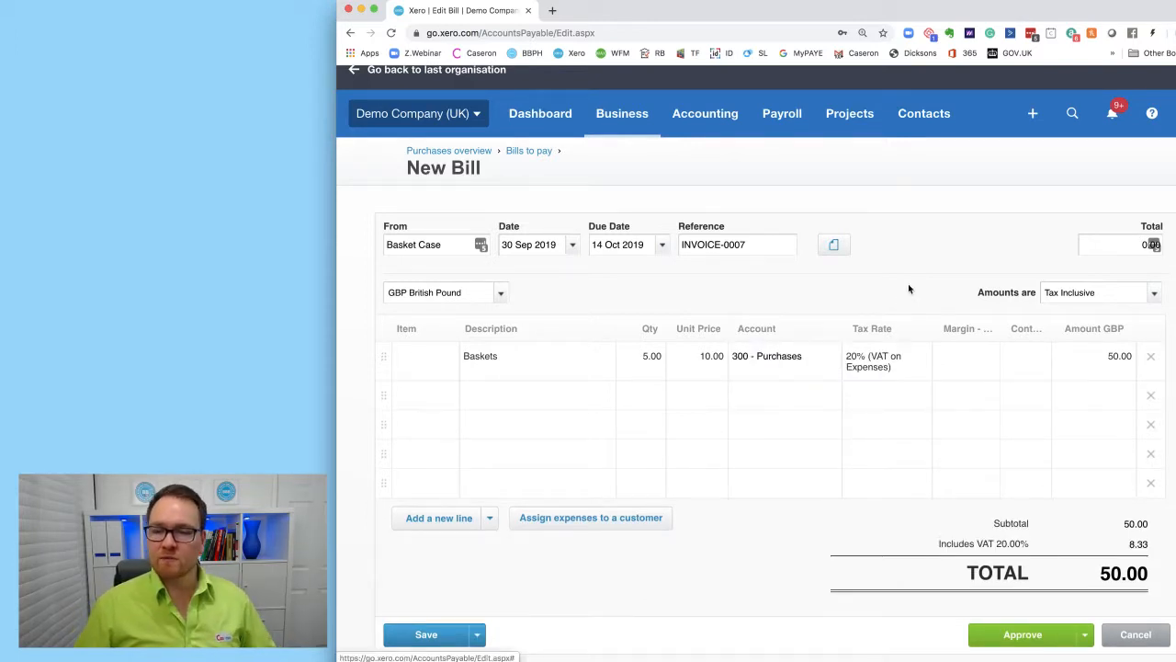
Step: Keep the bill's amounts as Tax Inclusive and check the bill's total
left_click(1153, 294)
left_click(1071, 341)
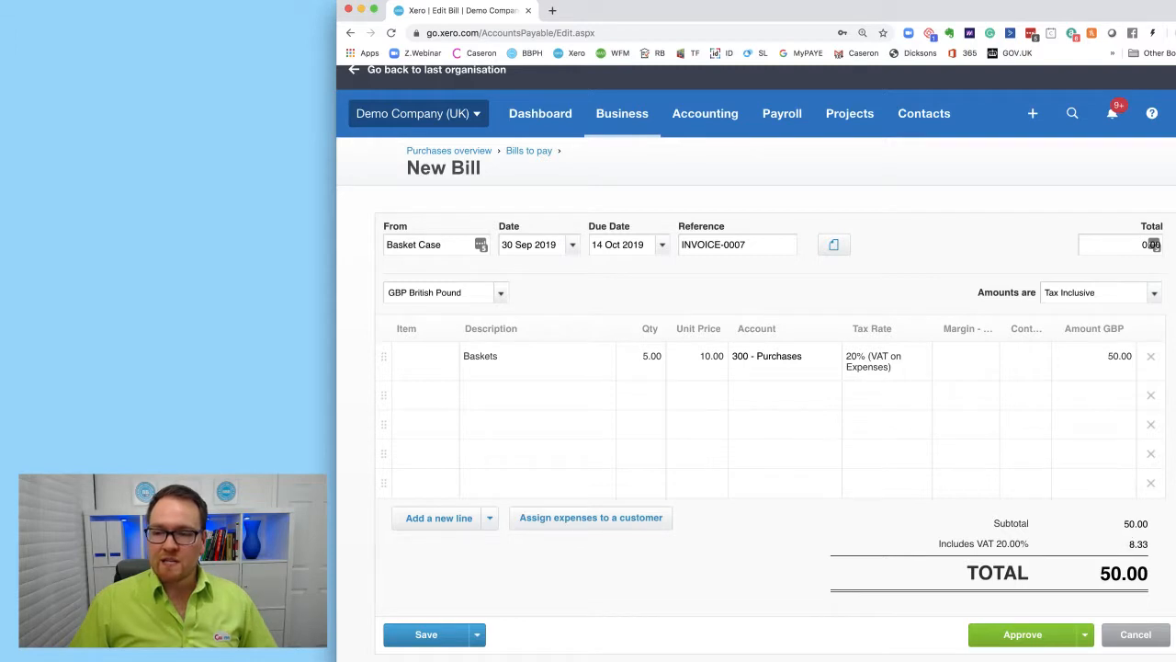
left_click_drag(1102, 583, 1145, 576)
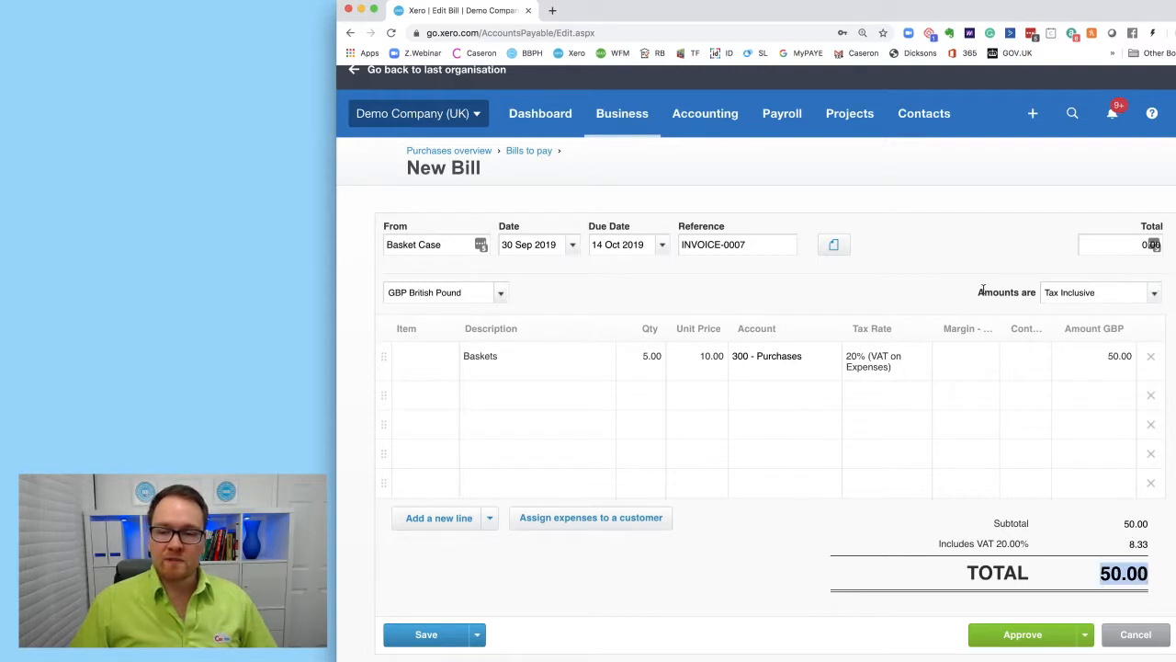
left_click(956, 289)
Step: Set the bill's amounts to Tax Exclusive and check the subtotal, VAT and total
left_click(1153, 295)
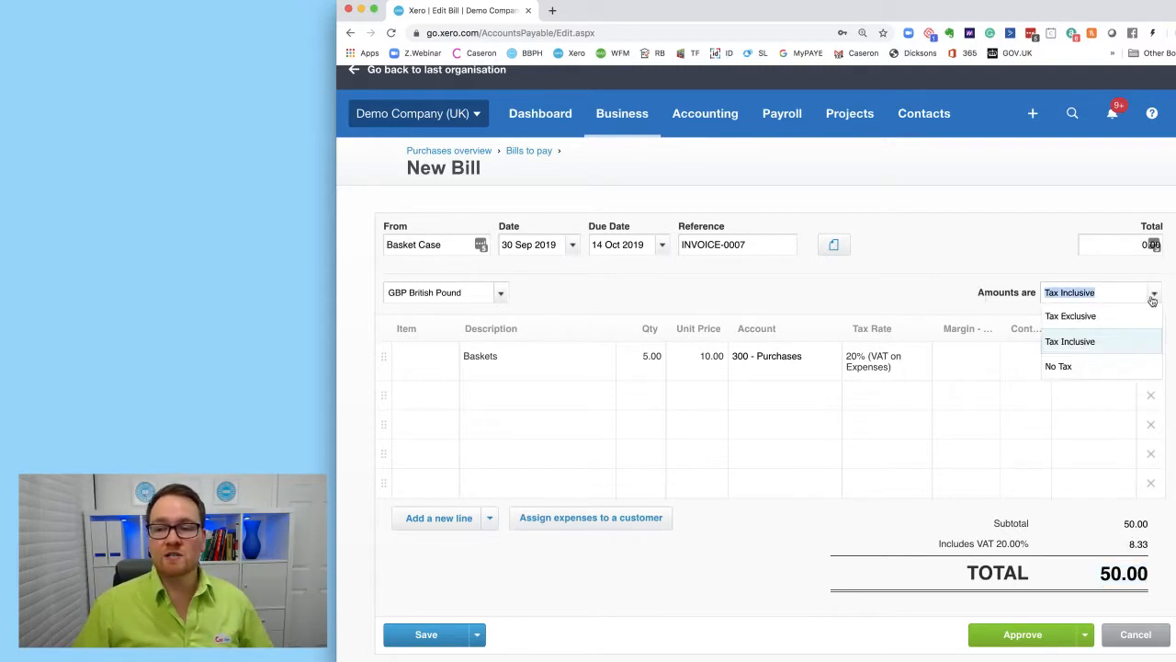
left_click(1132, 321)
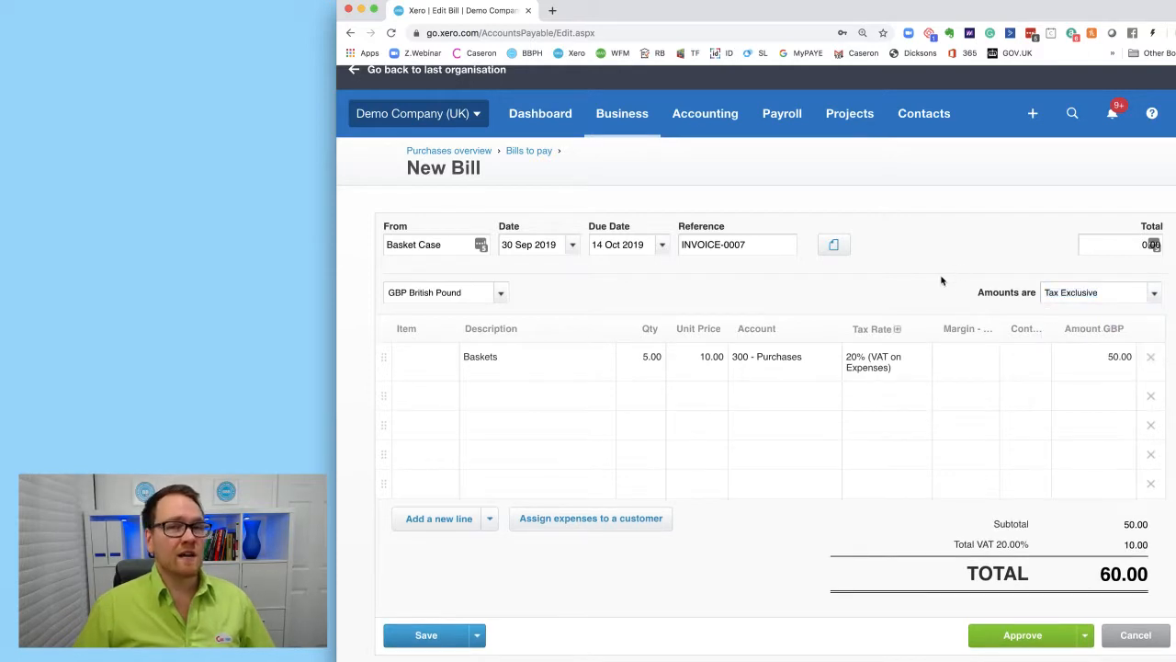
left_click_drag(1125, 522, 1150, 546)
left_click_drag(1101, 575, 1149, 575)
left_click(762, 554)
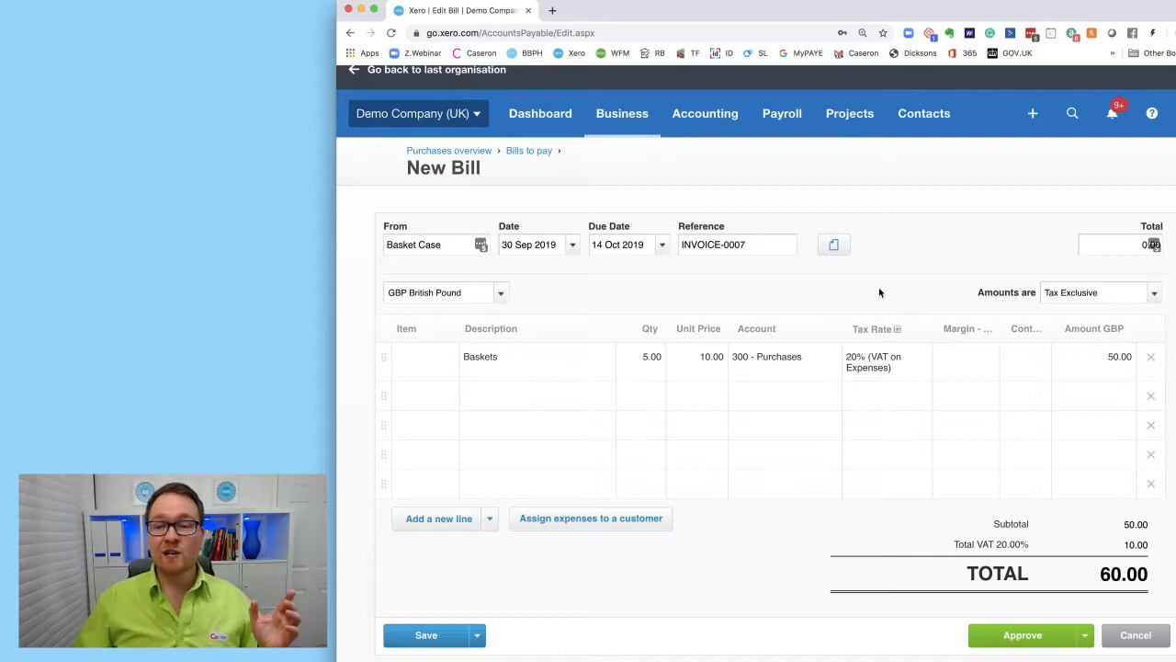
Step: Switch the bill's amounts to Tax Inclusive and back to Tax Exclusive to compare the two treatments
left_click(1156, 294)
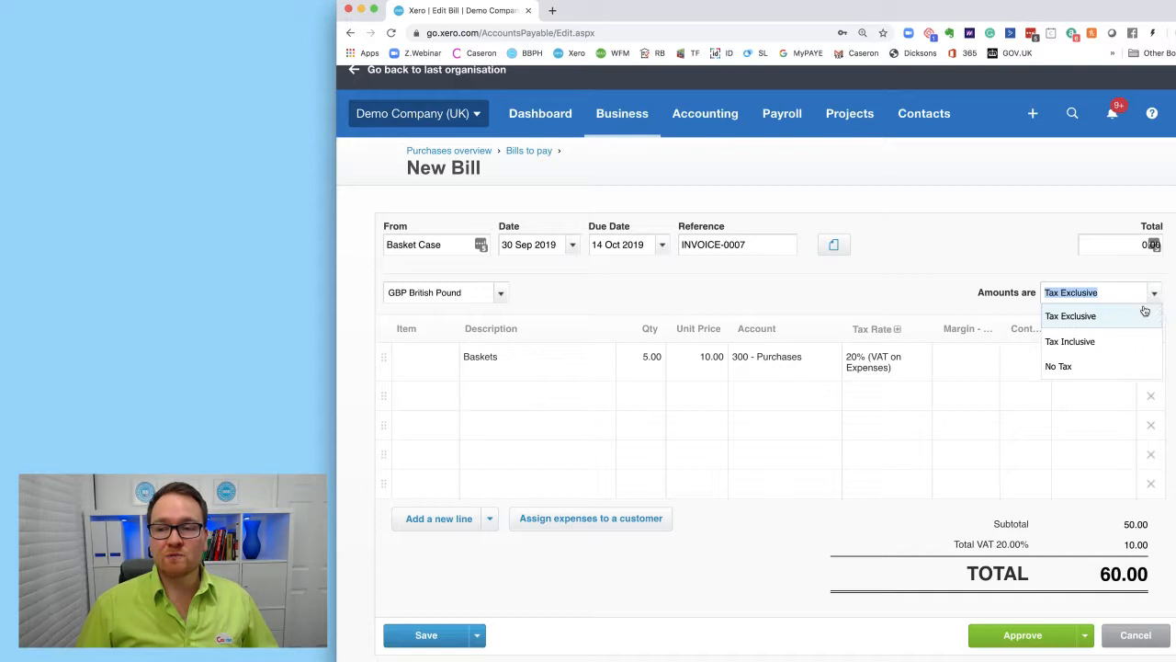
left_click(1115, 347)
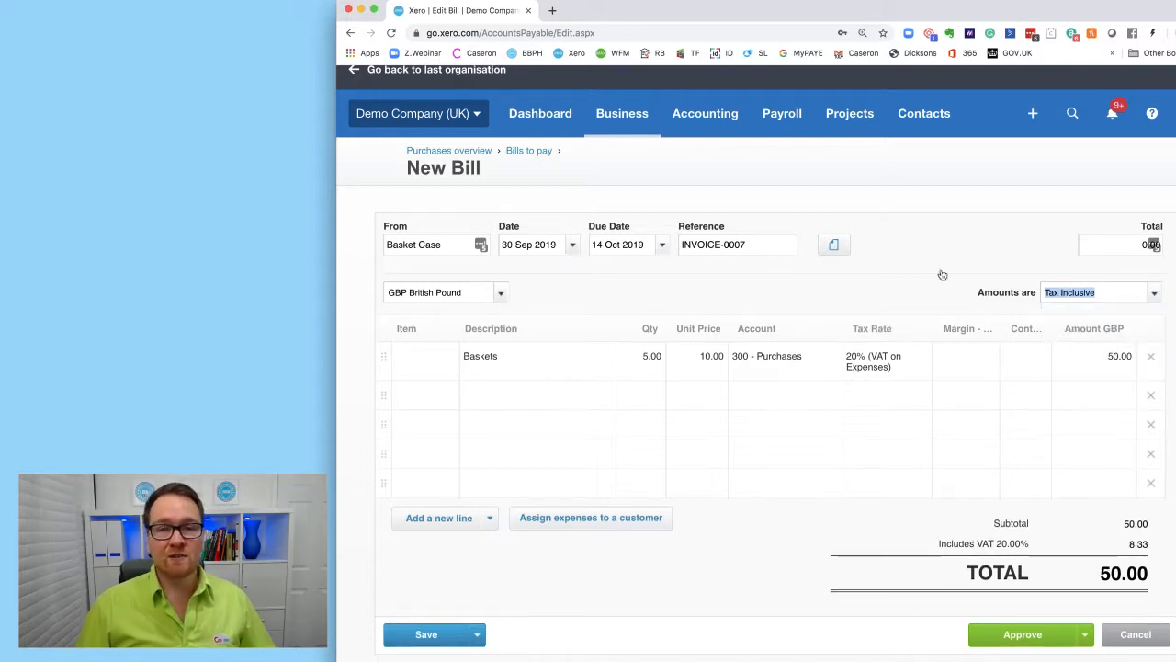
left_click(1155, 293)
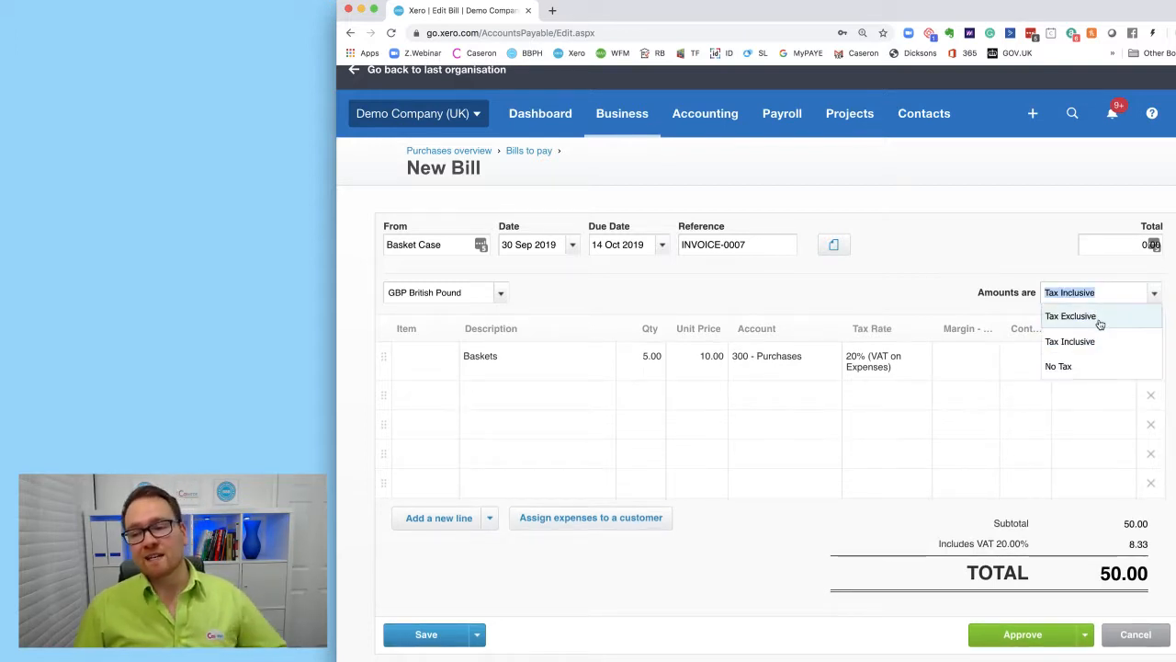
left_click(1099, 320)
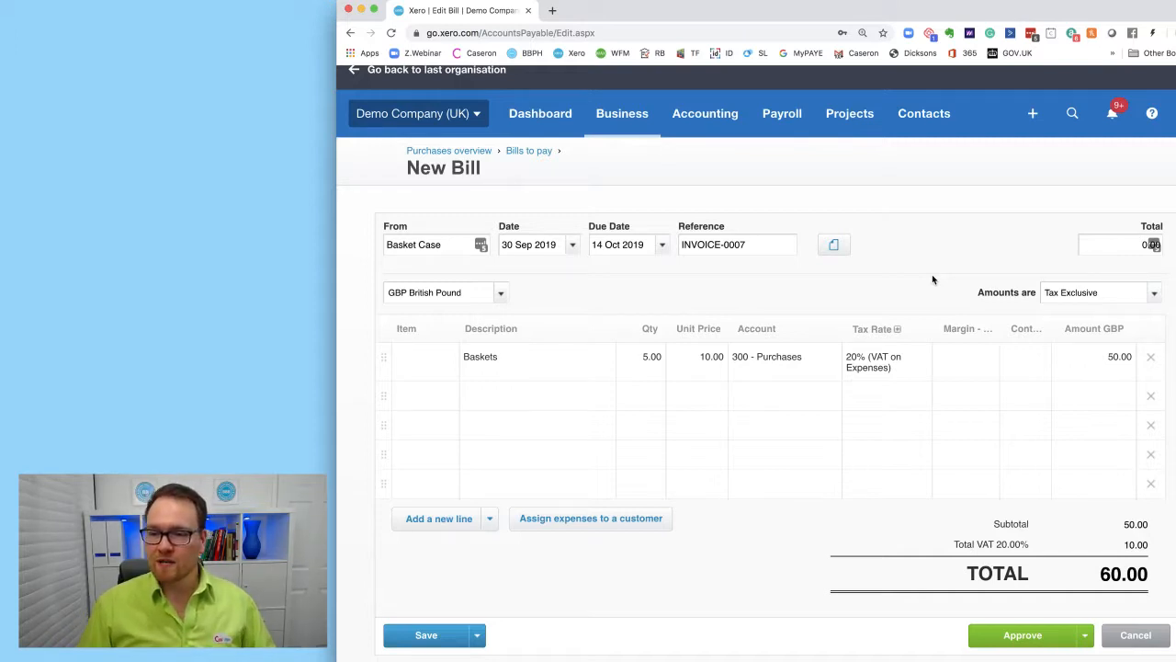
Step: Examine the Baskets line's Margin and Control tracking cells and the bill header's Total field
left_click(988, 359)
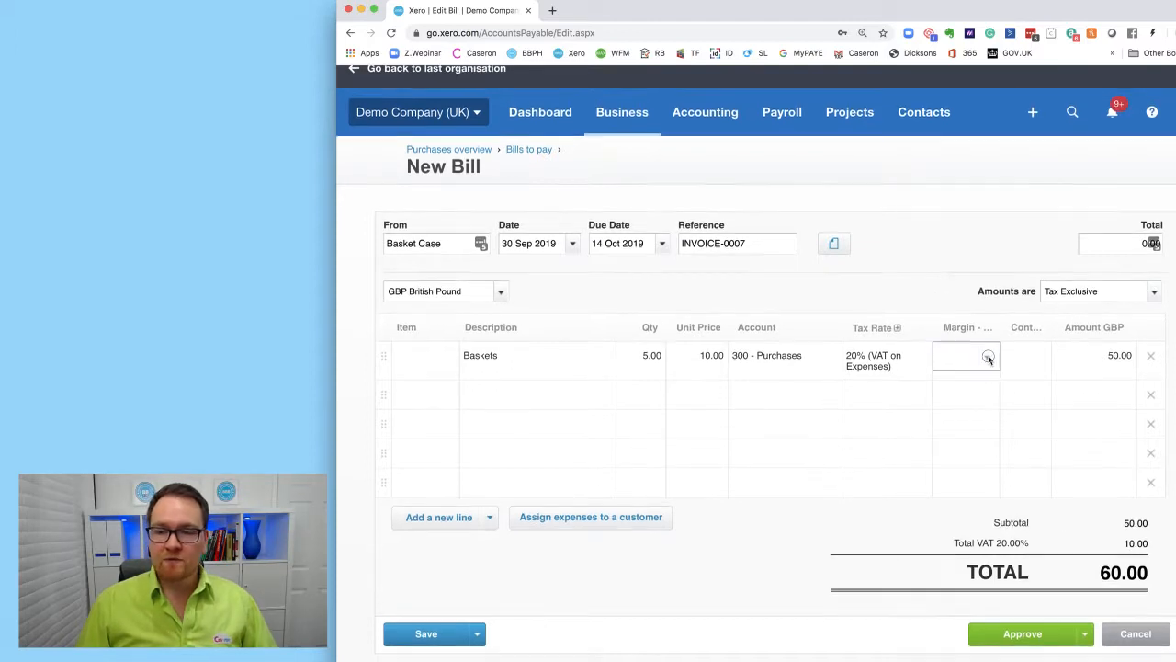
left_click(1037, 357)
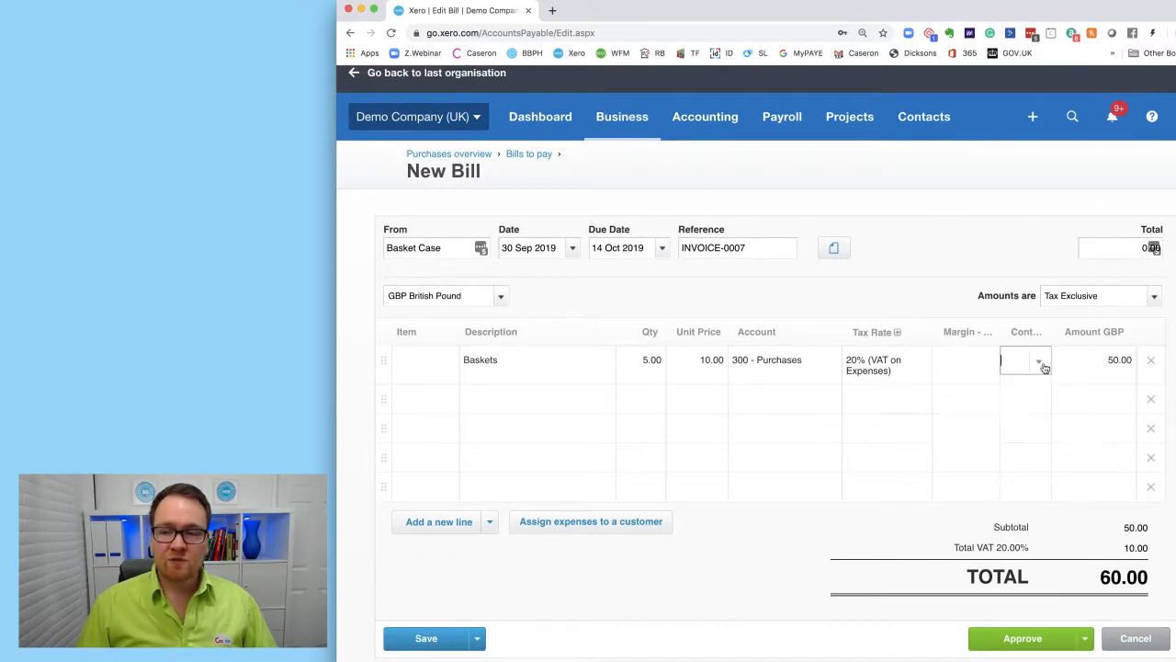
left_click(954, 301)
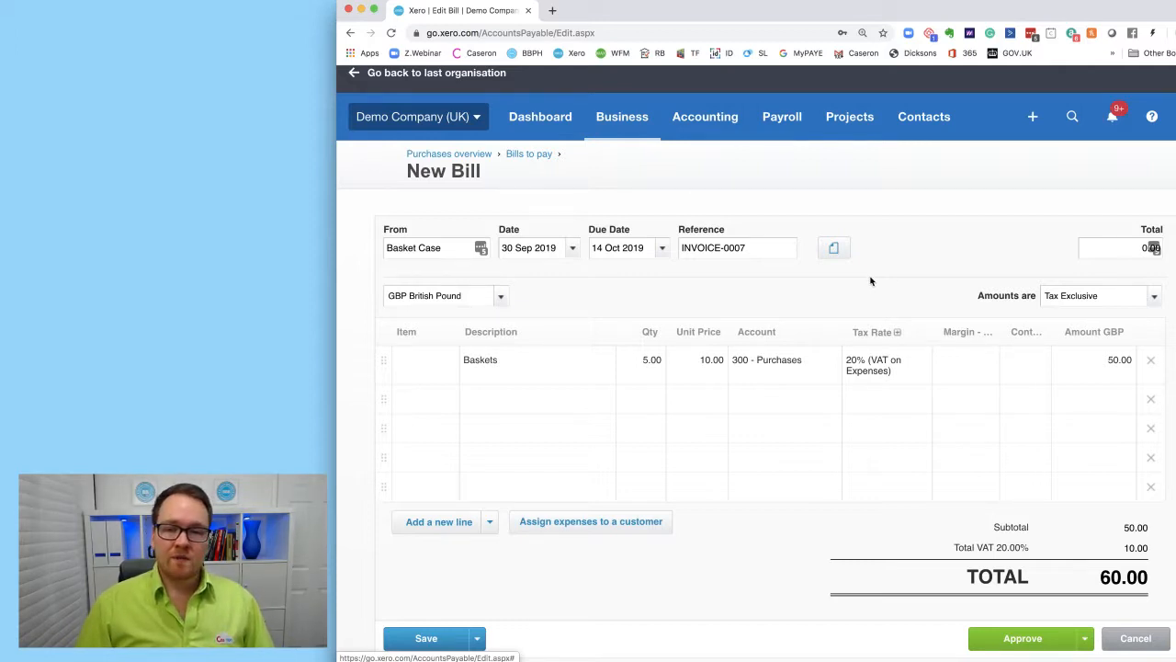
left_click(1113, 247)
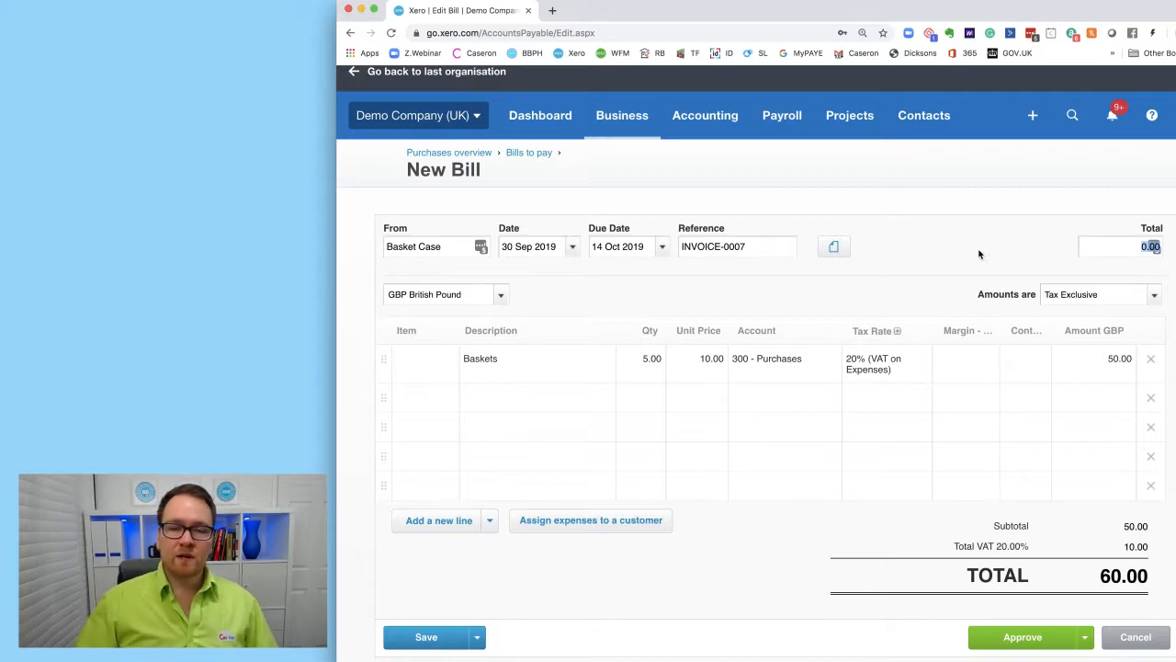
left_click(1160, 300)
left_click(1028, 250)
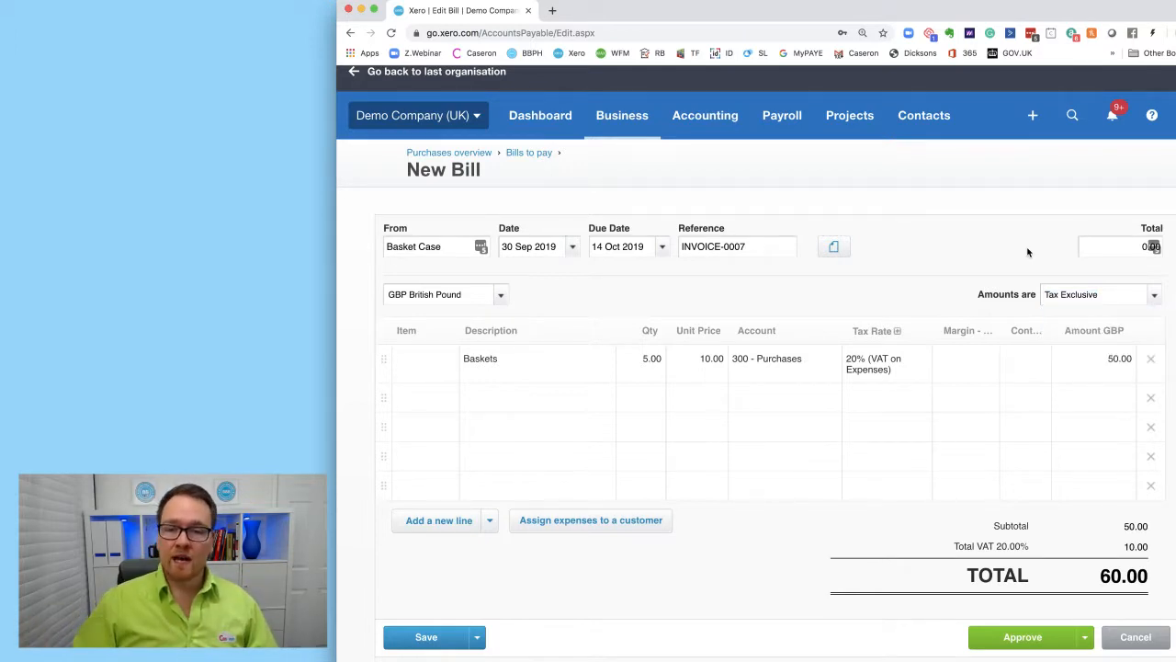
Step: Approve the bill and dismiss the suggestion to connect to Hubdoc
scroll(973, 428, "down", 3)
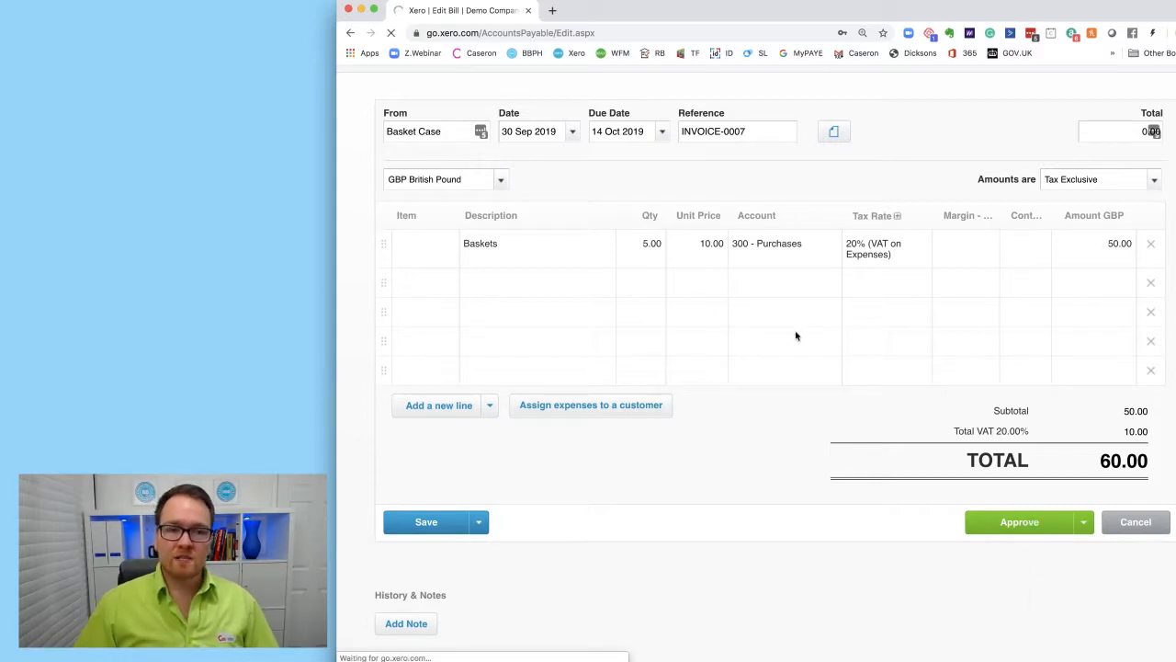
scroll(687, 319, "up", 2)
scroll(688, 319, "up", 3)
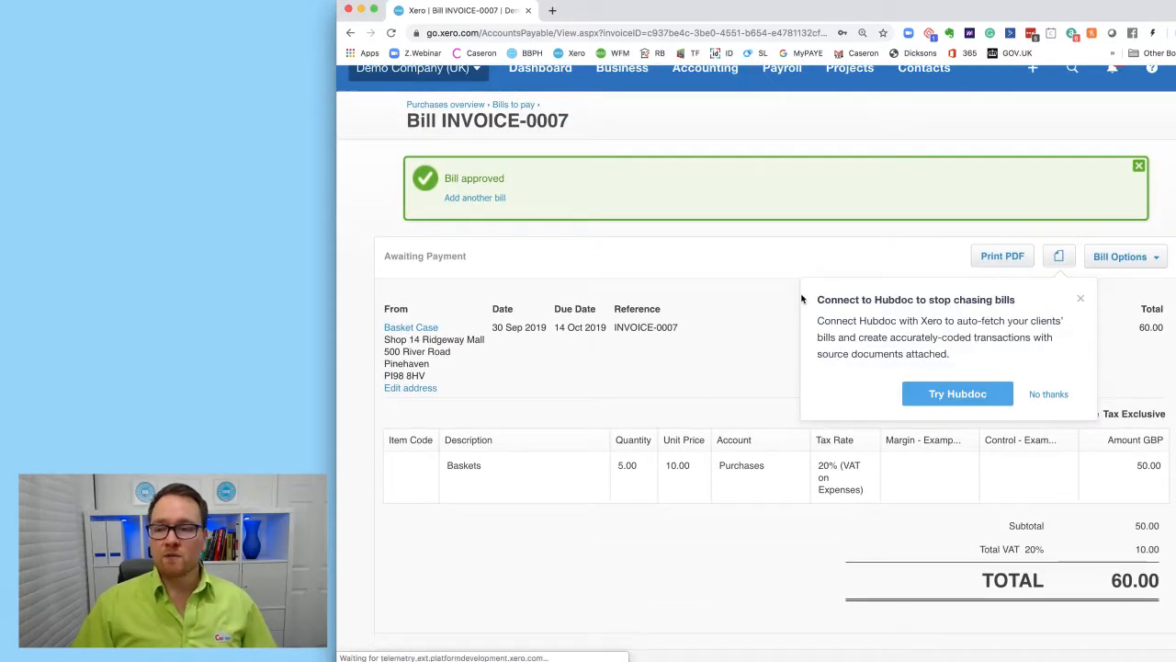
left_click(1082, 299)
scroll(1074, 308, "down", 1)
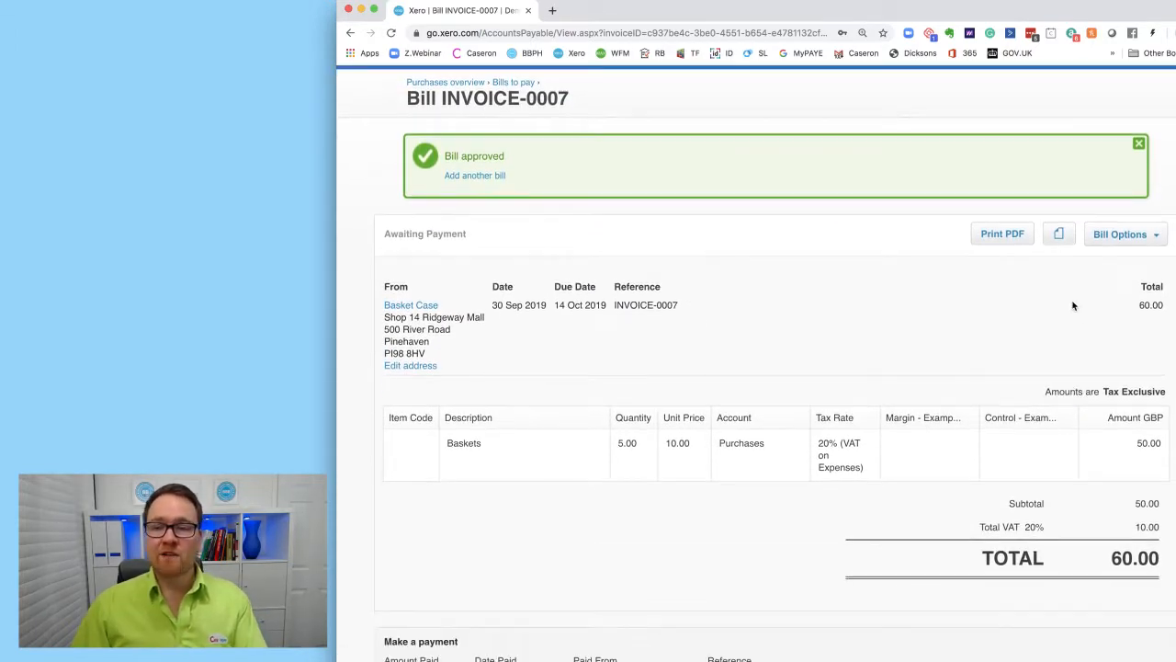
Step: View the approved bill's related files options and open the bill for editing
left_click(1059, 235)
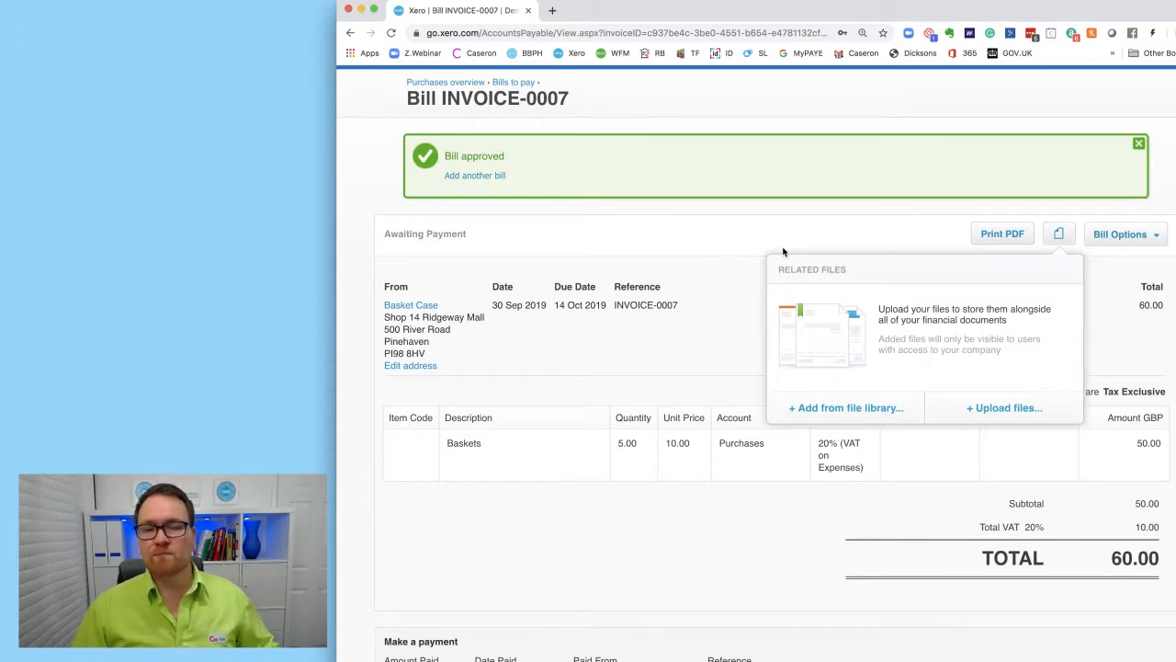
scroll(798, 242, "down", 1)
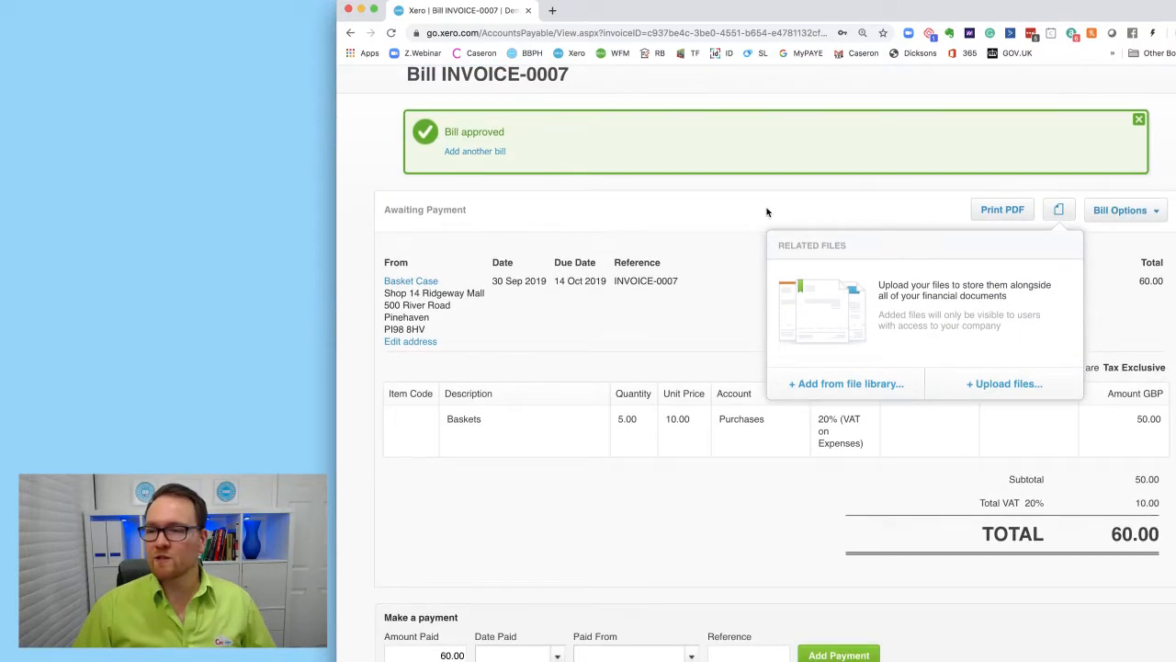
left_click(1146, 220)
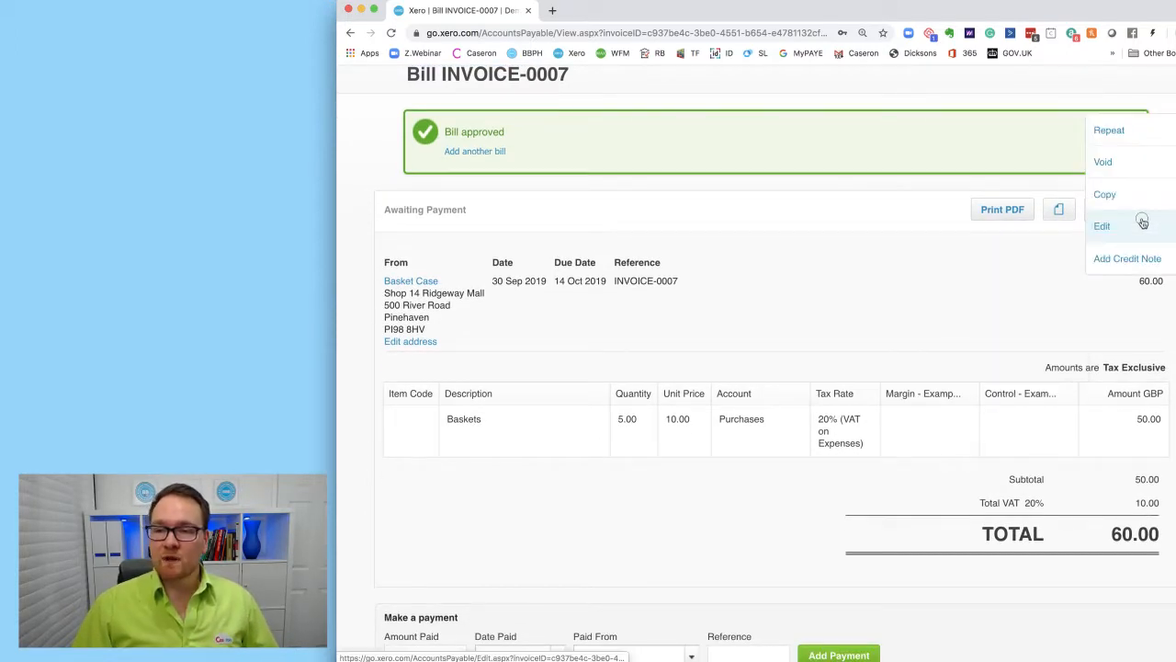
left_click(1141, 224)
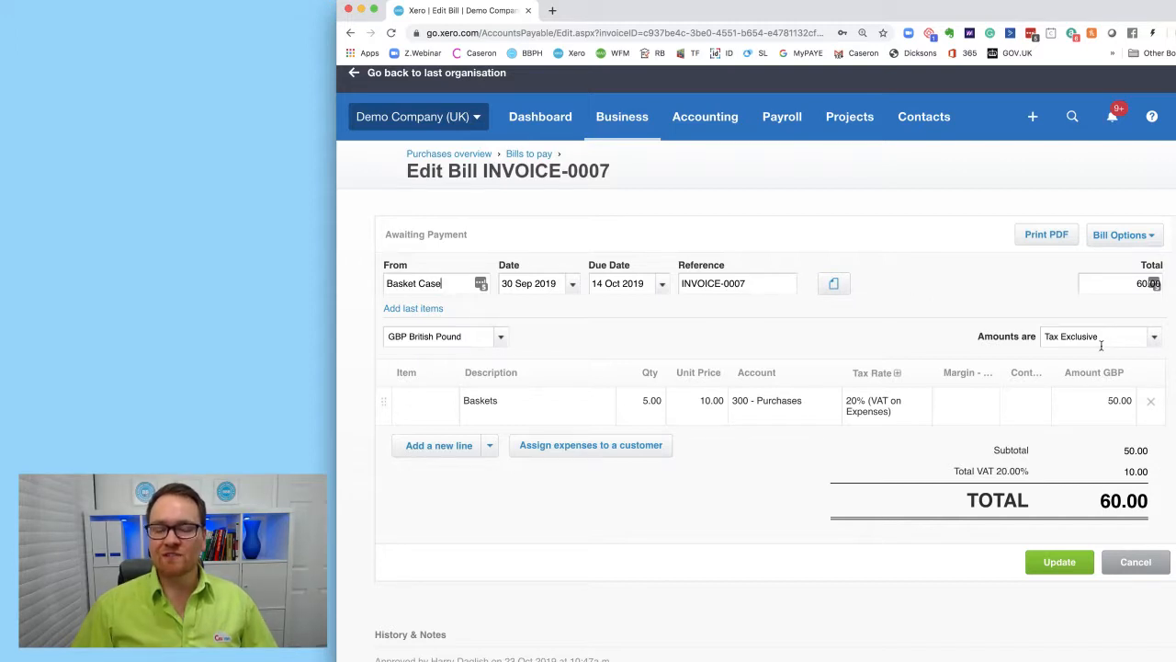
Step: Set the approved bill's amounts to Tax Inclusive and try to update the bill
left_click(1152, 339)
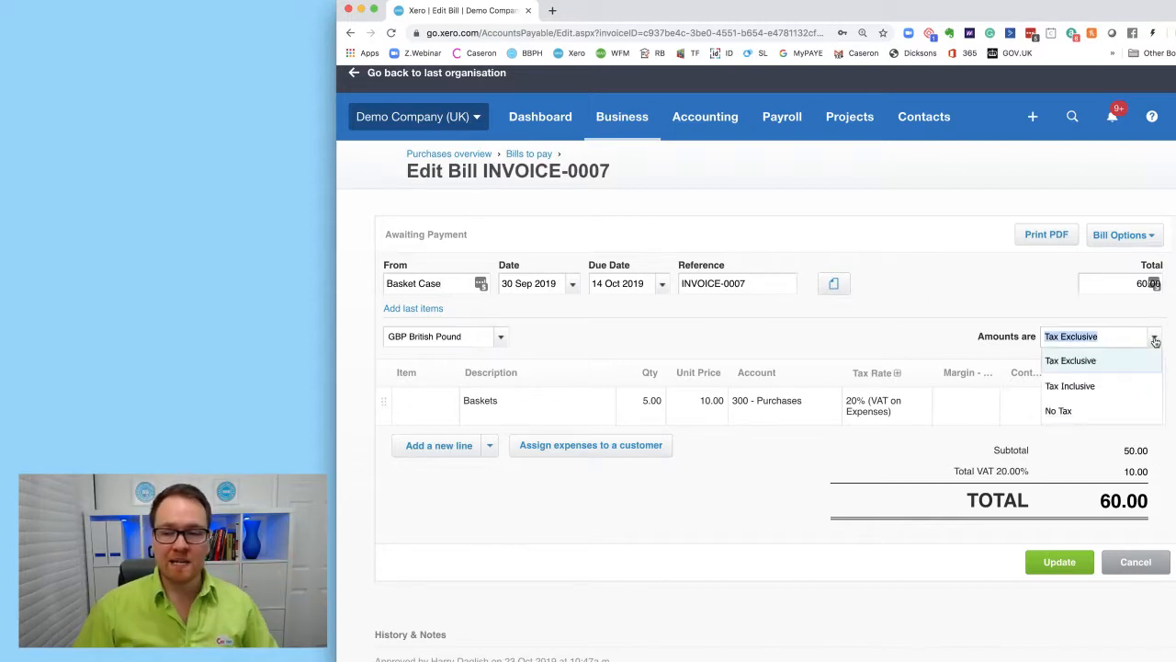
left_click(1148, 389)
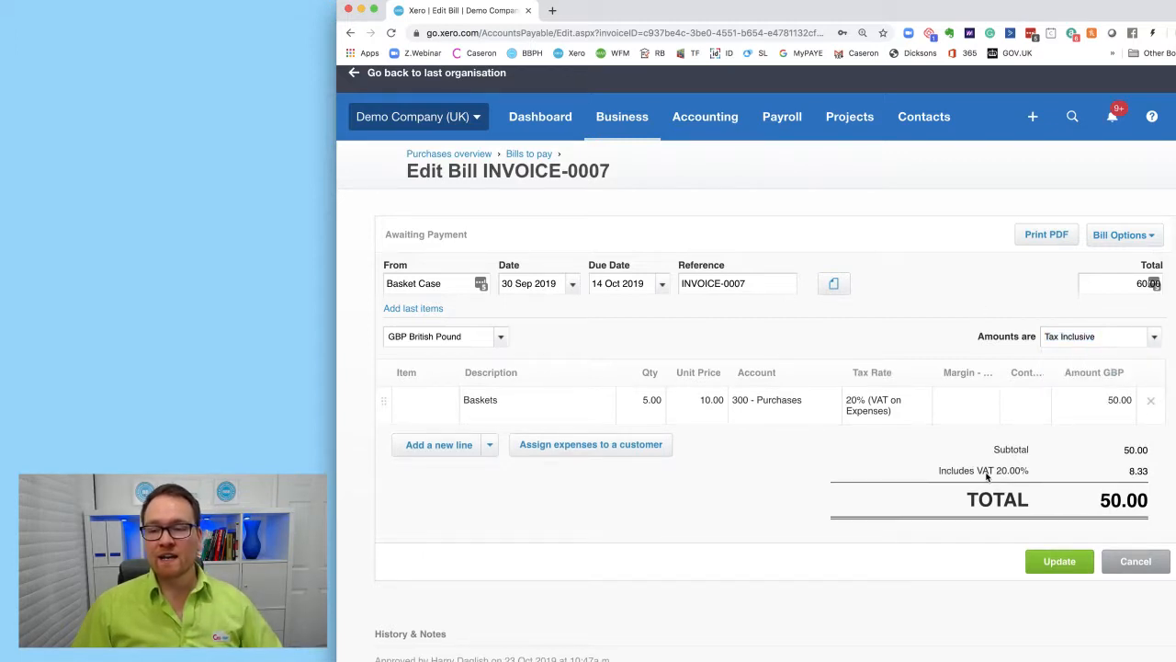
left_click(1057, 568)
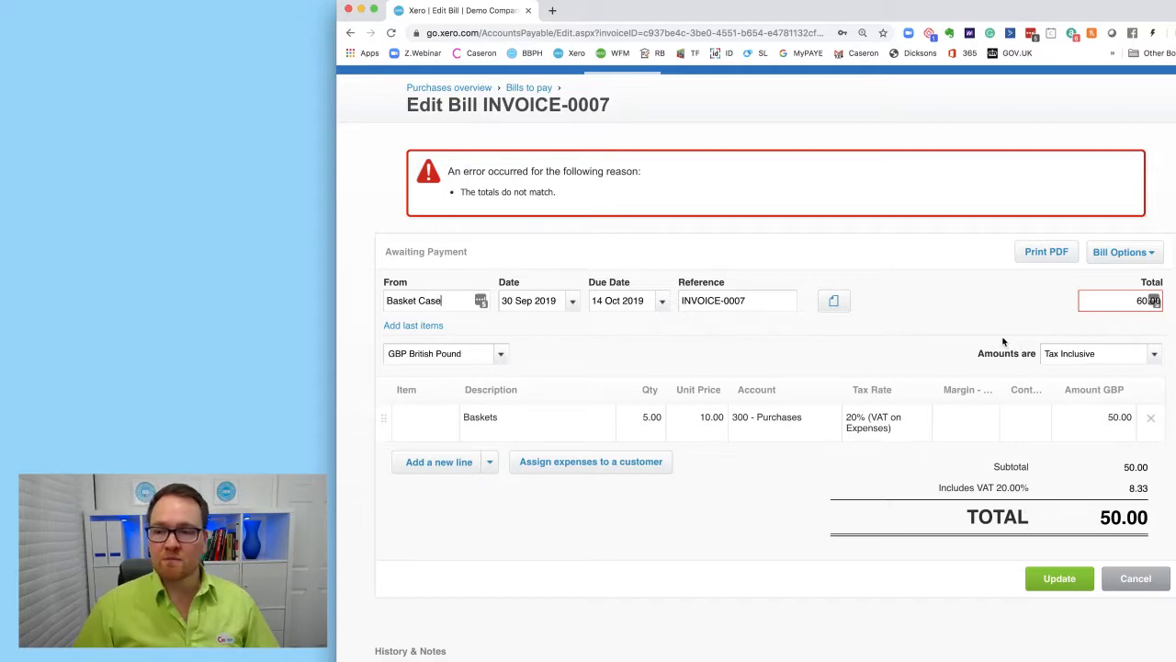
Step: Compare the header's Total field with the calculated bill total and view the related files options
left_click(1123, 298)
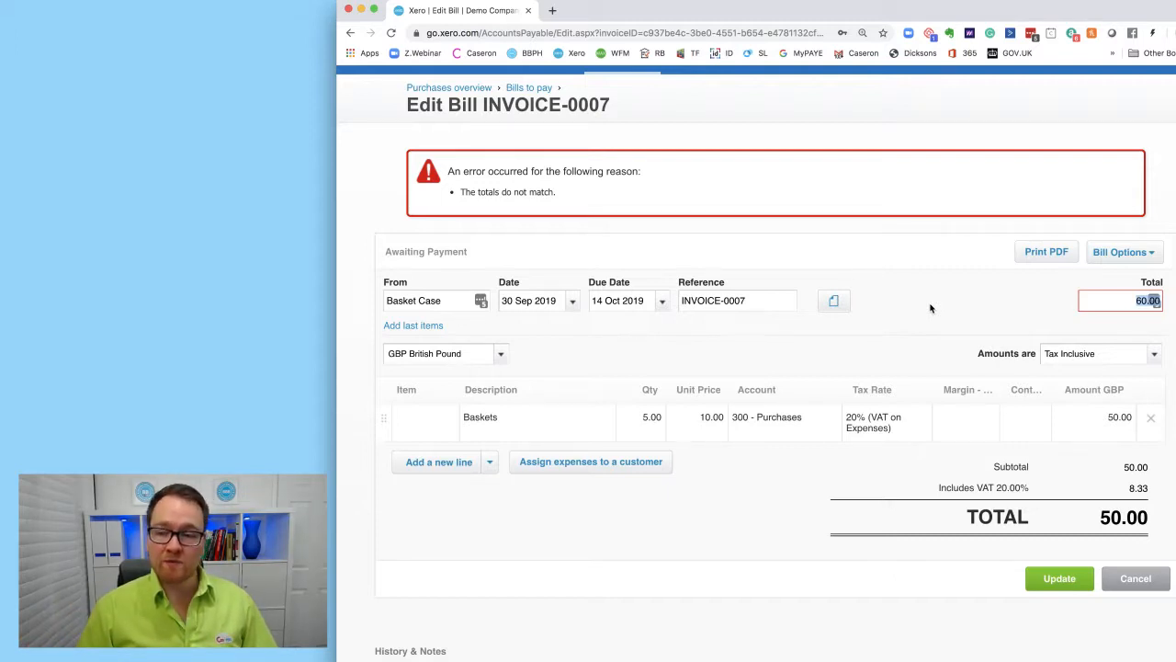
left_click_drag(1102, 527, 1154, 520)
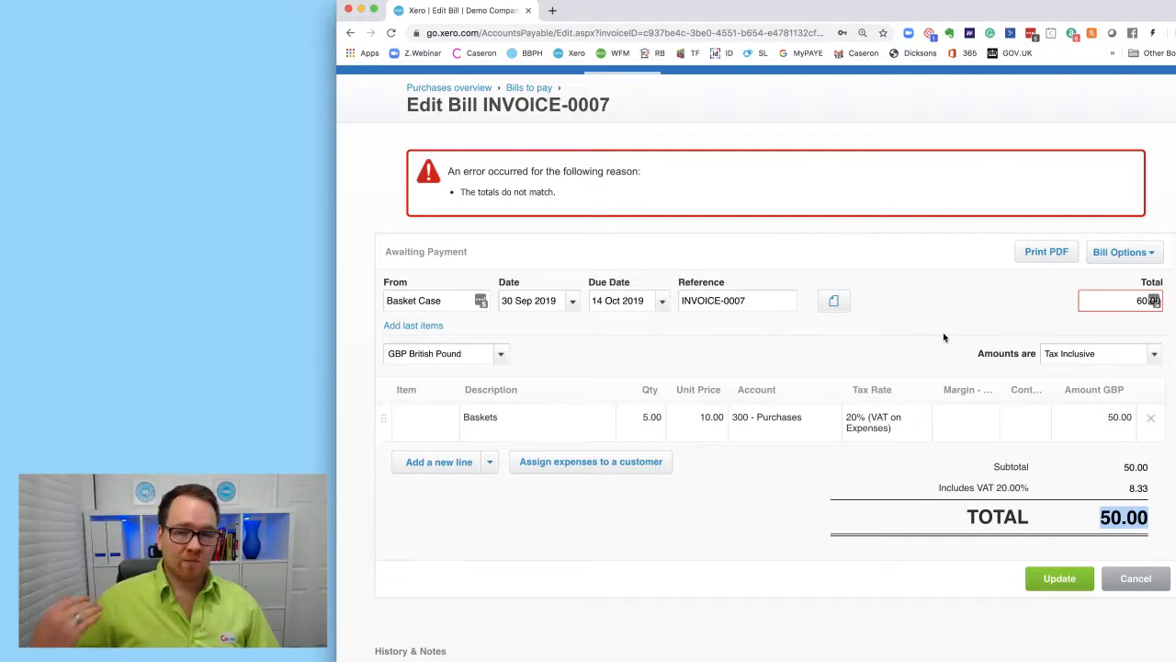
left_click(833, 300)
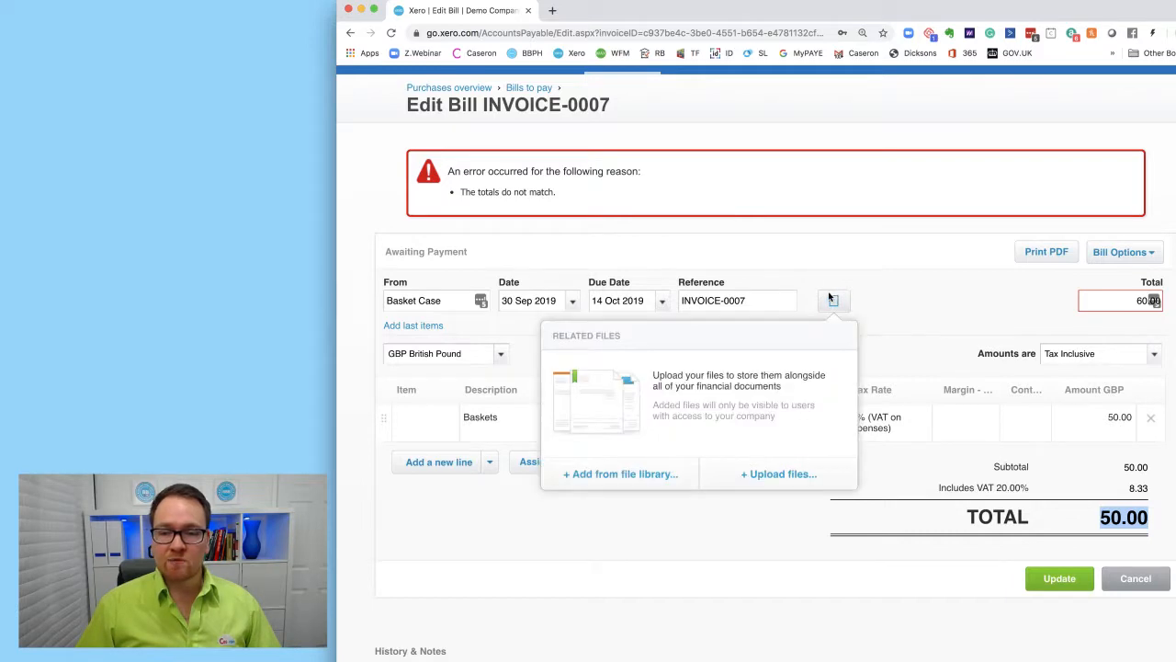
left_click(894, 294)
Step: Clear the bill header's Total field and update the bill
left_click(1096, 303)
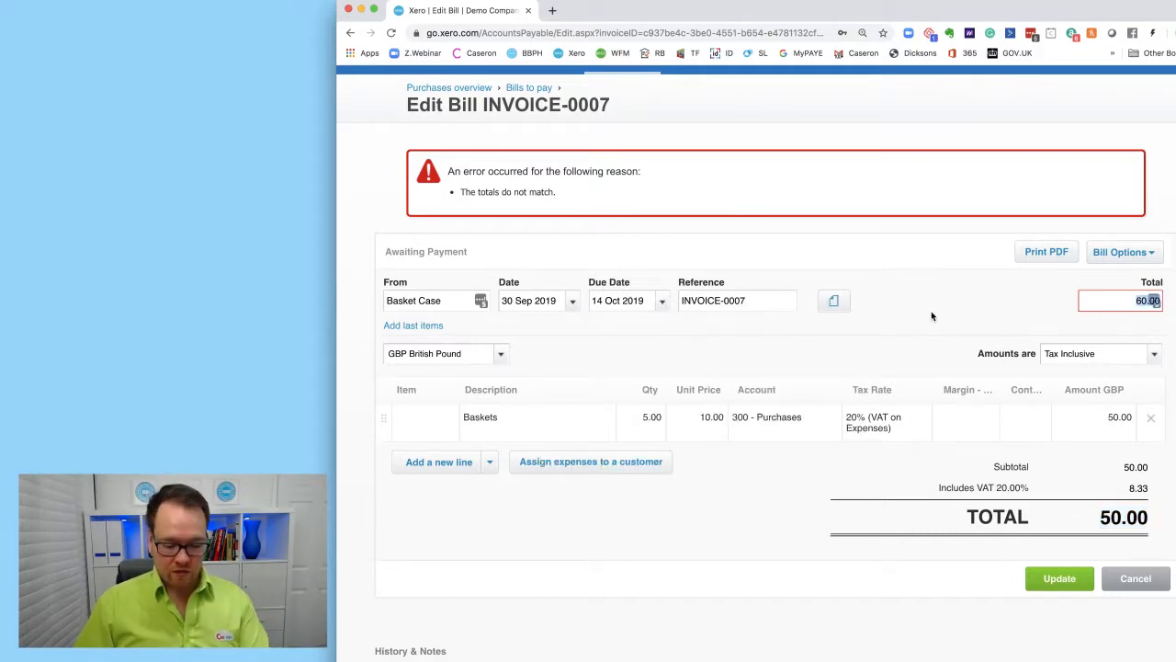
key("BackSpace")
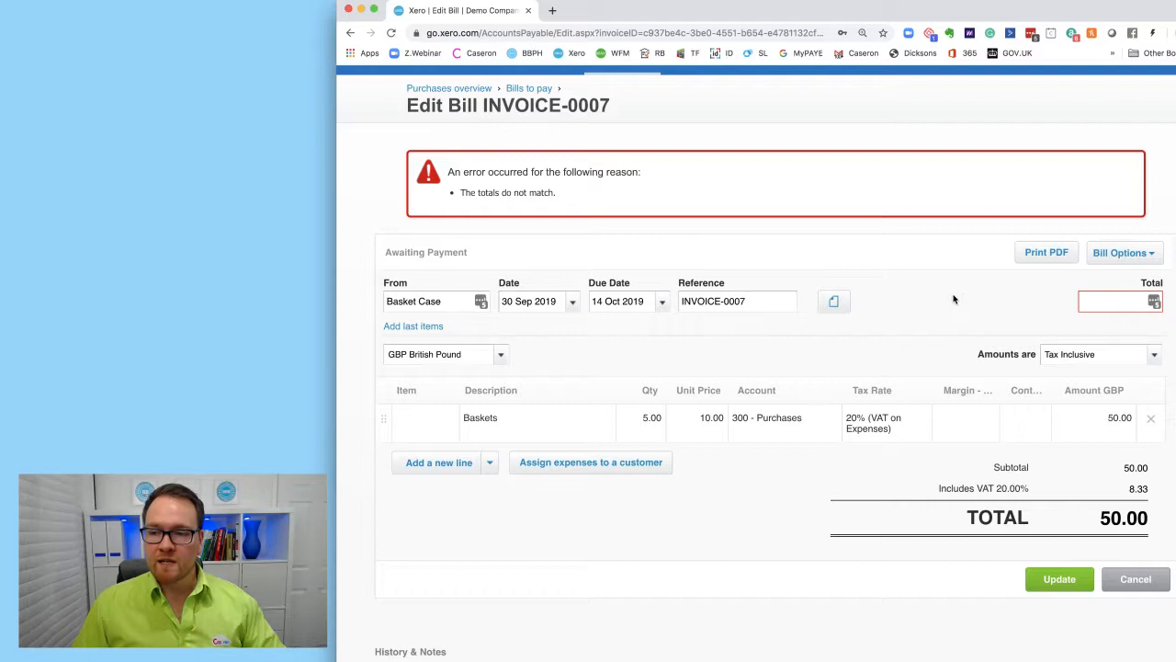
left_click(1057, 579)
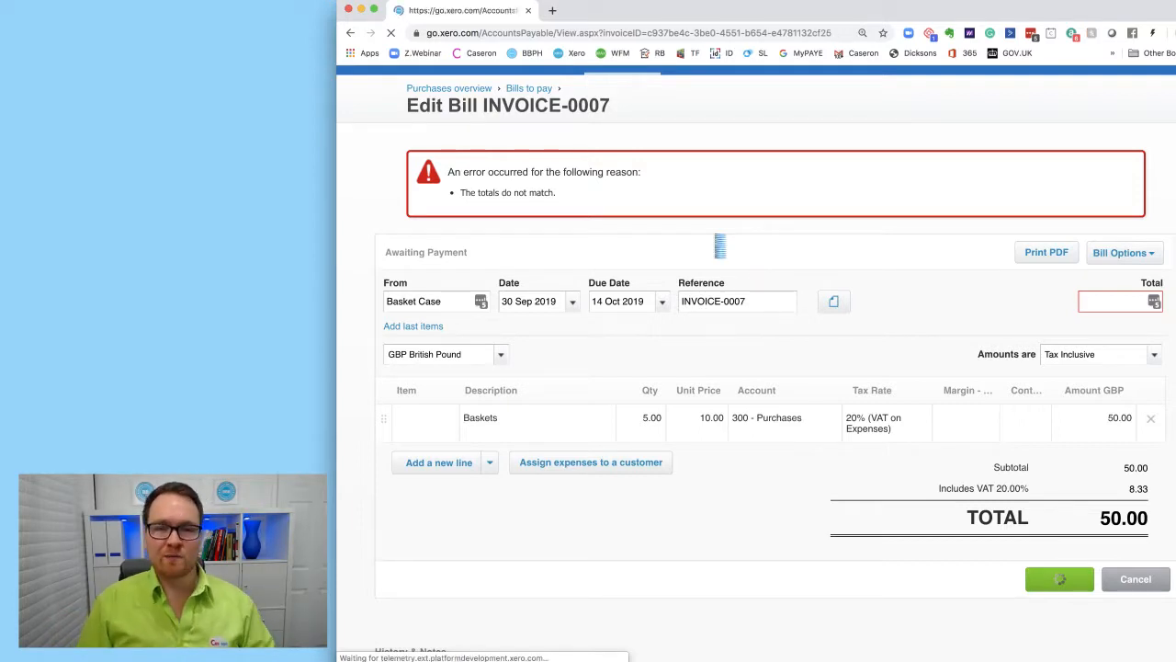
Step: Review the updated Basket Case bill and open it for editing again
scroll(720, 245, "up", 3)
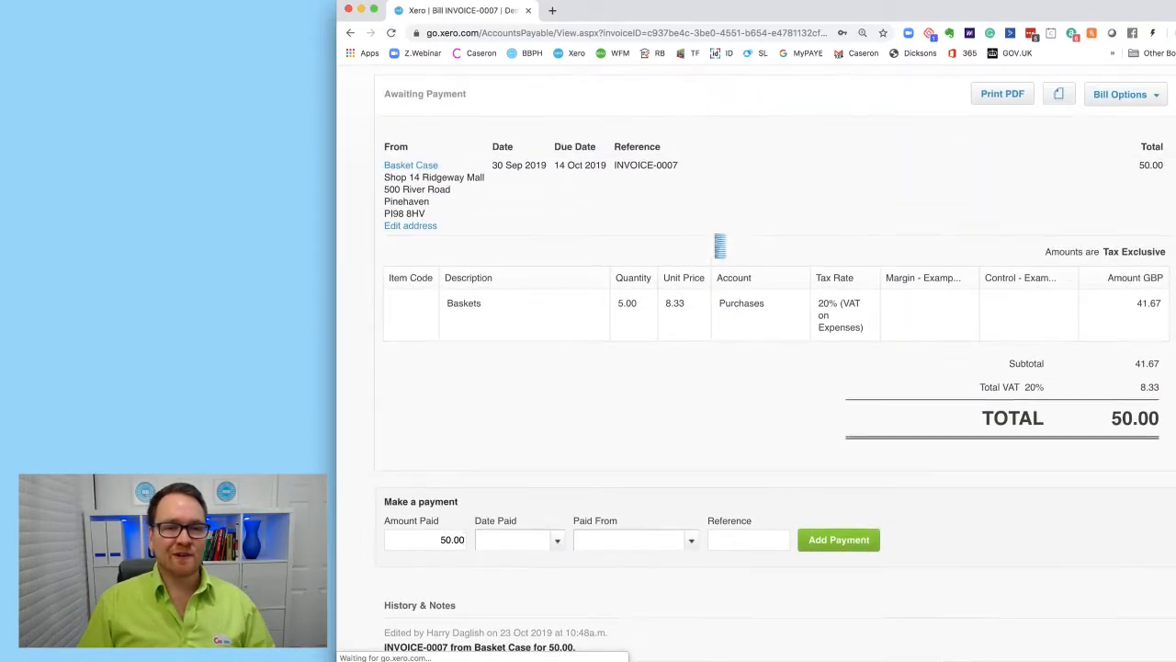
scroll(745, 250, "up", 1)
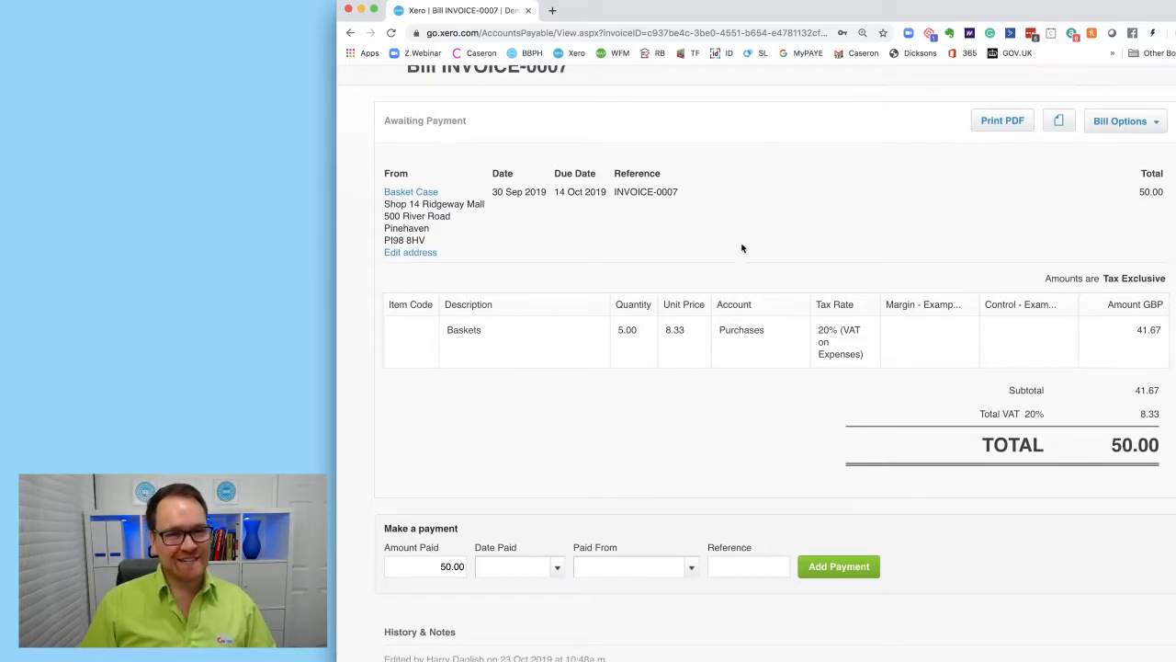
scroll(742, 248, "up", 2)
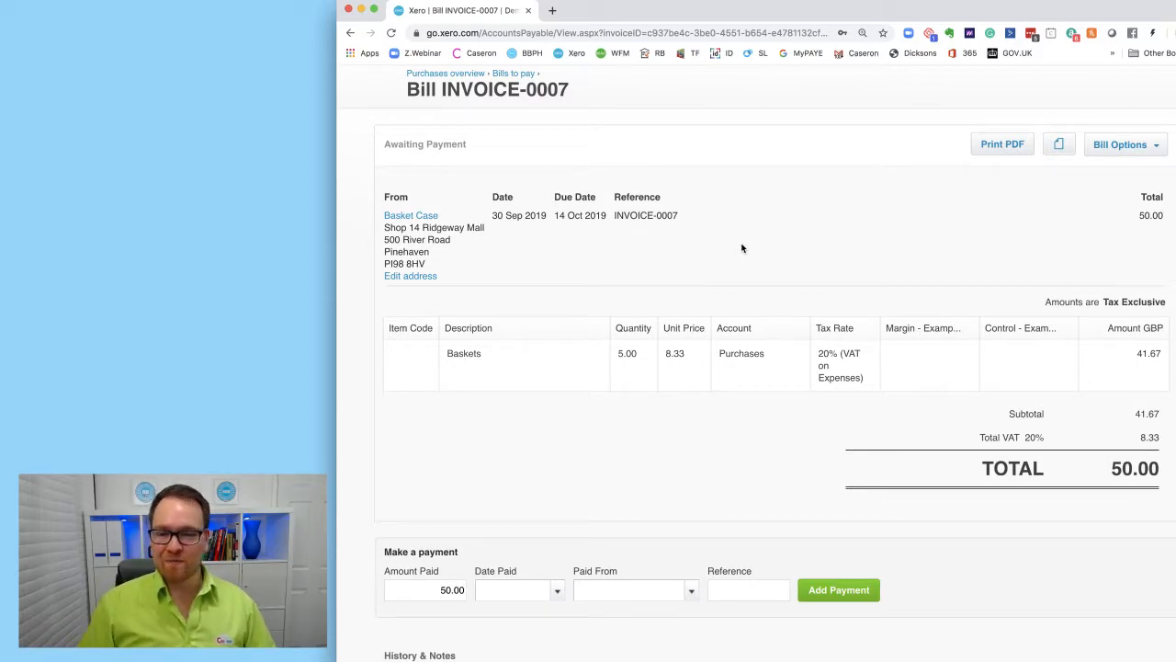
left_click(1121, 144)
left_click(1137, 176)
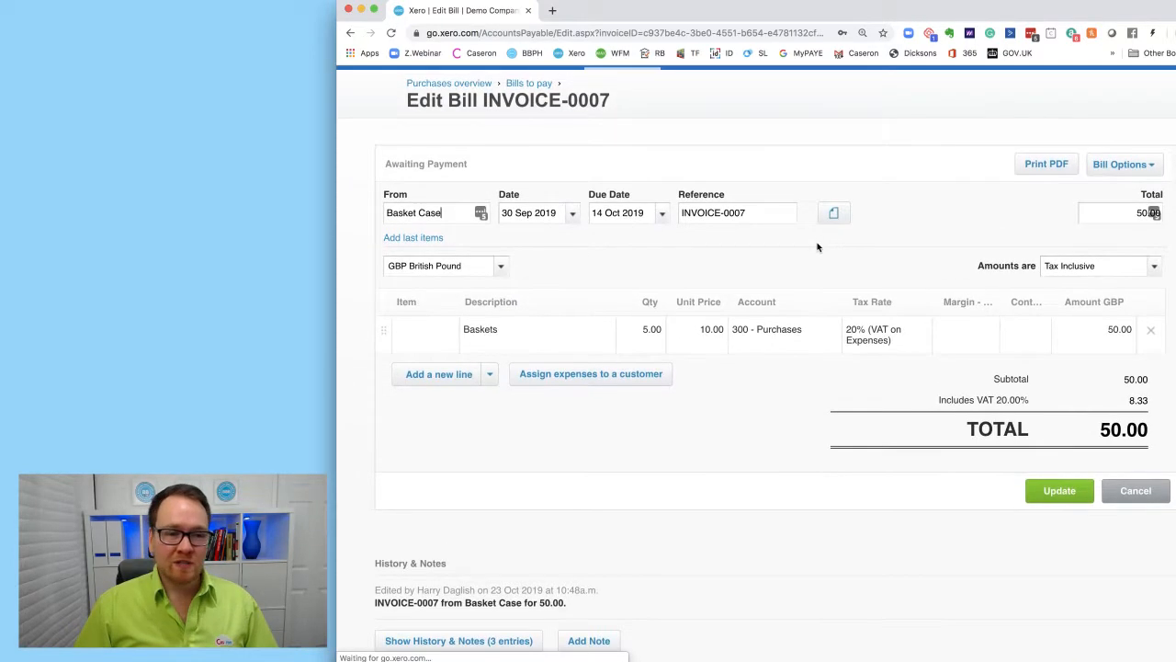
Step: Browse the full list of accounts available for the Baskets line, from Expenses through Equity to Revenue
left_click(831, 331)
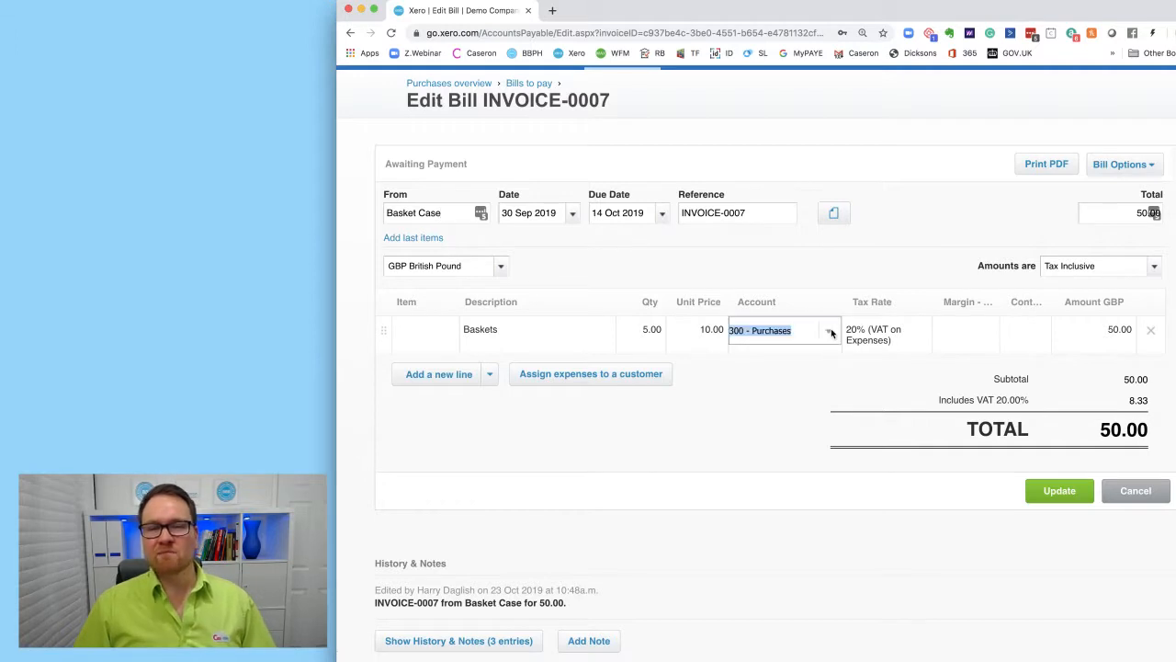
left_click(830, 333)
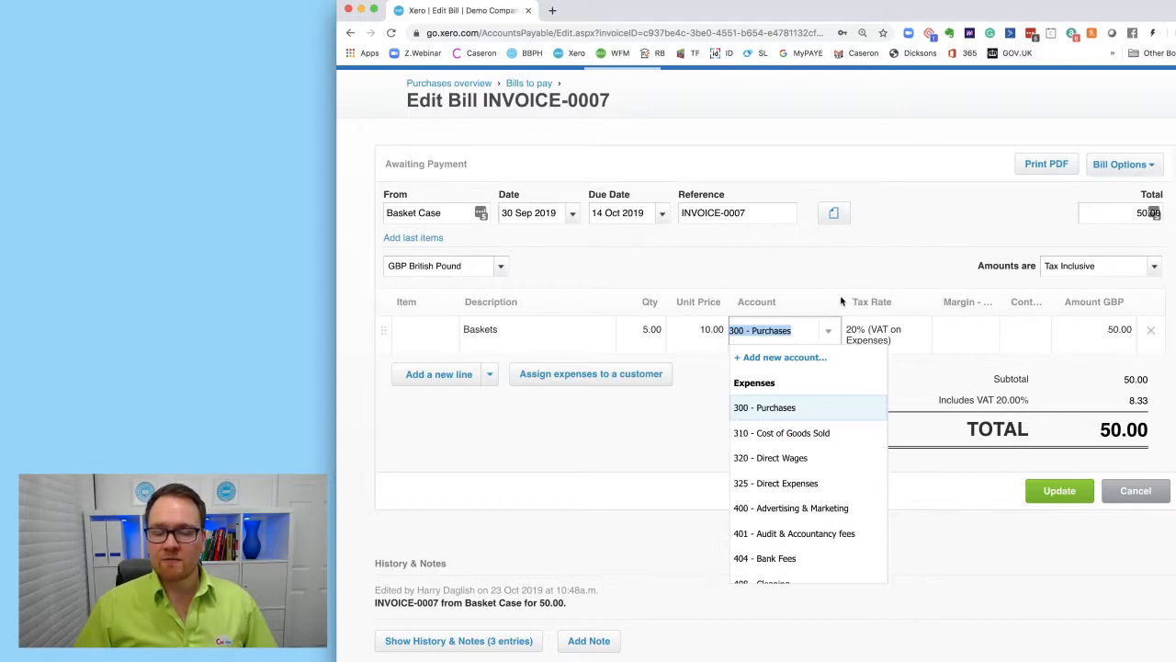
scroll(839, 389, "down", 1)
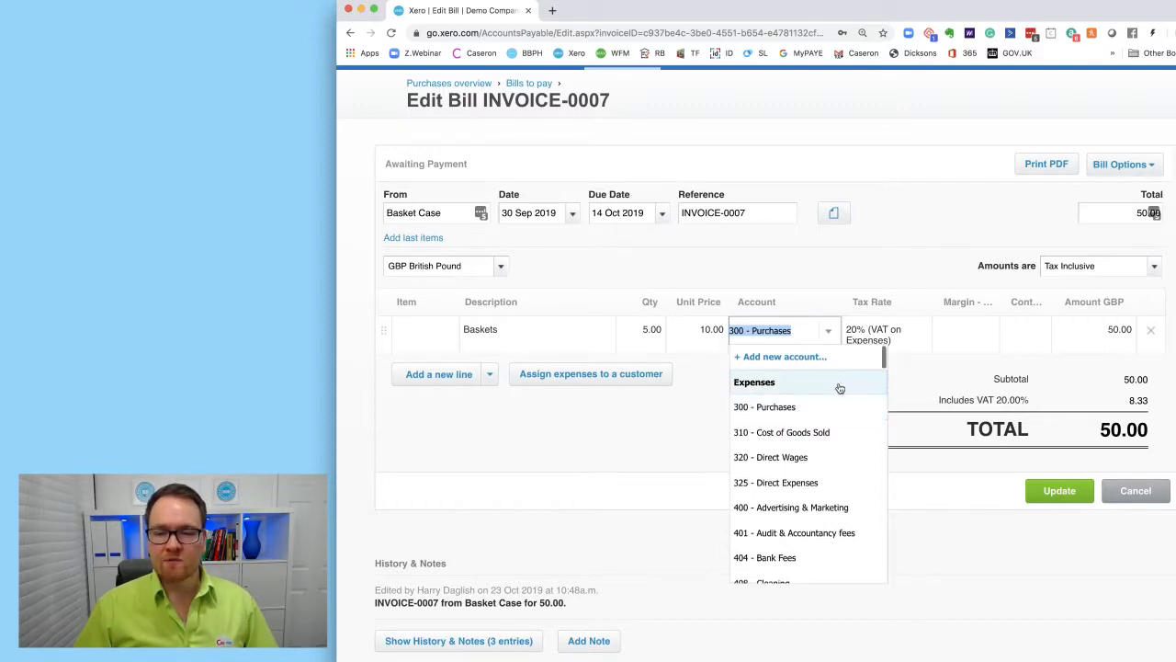
scroll(839, 389, "down", 2)
scroll(839, 390, "up", 2)
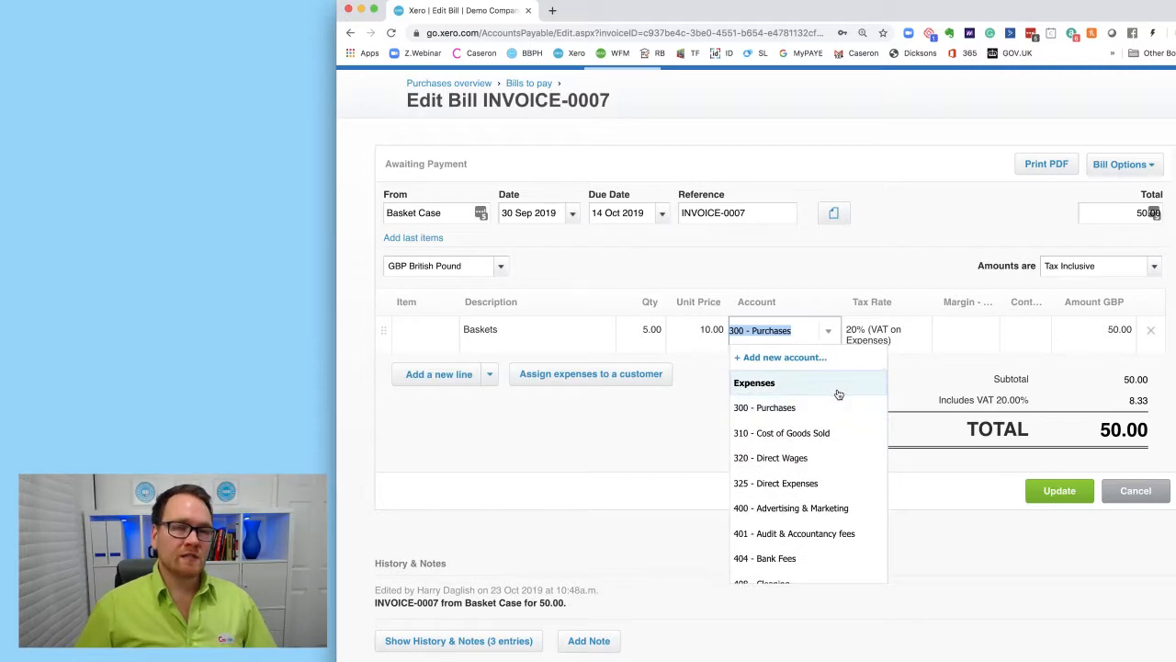
scroll(837, 396, "down", 3)
scroll(834, 418, "down", 10)
scroll(833, 417, "down", 10)
scroll(834, 417, "down", 8)
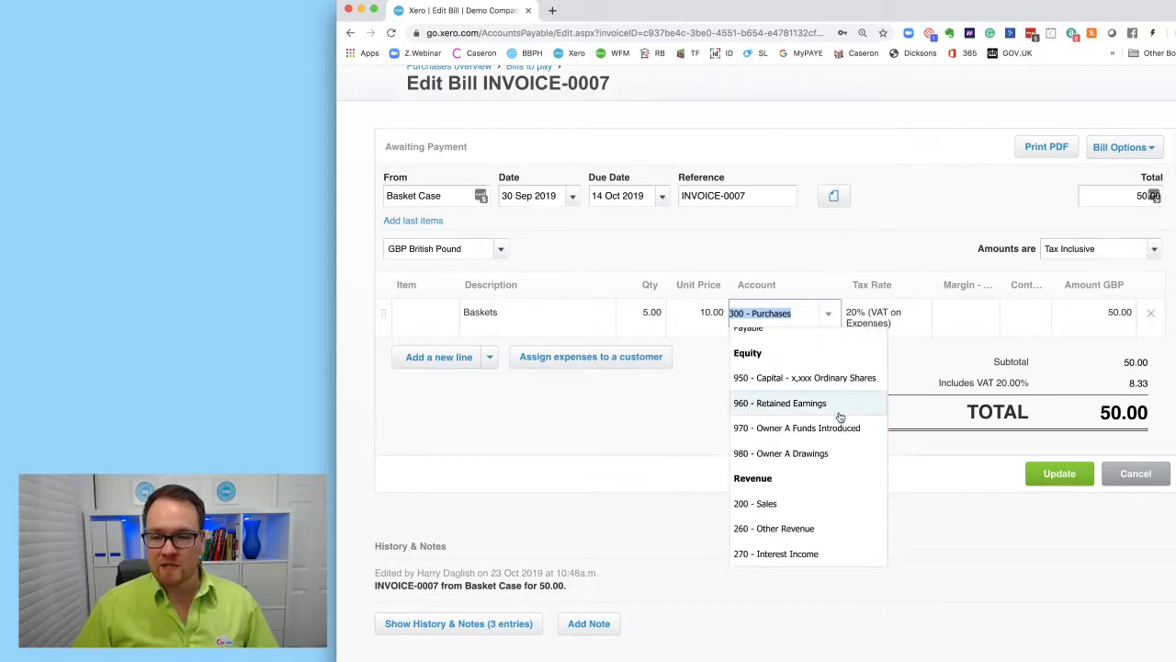
scroll(886, 399, "up", 3)
scroll(886, 378, "down", 1)
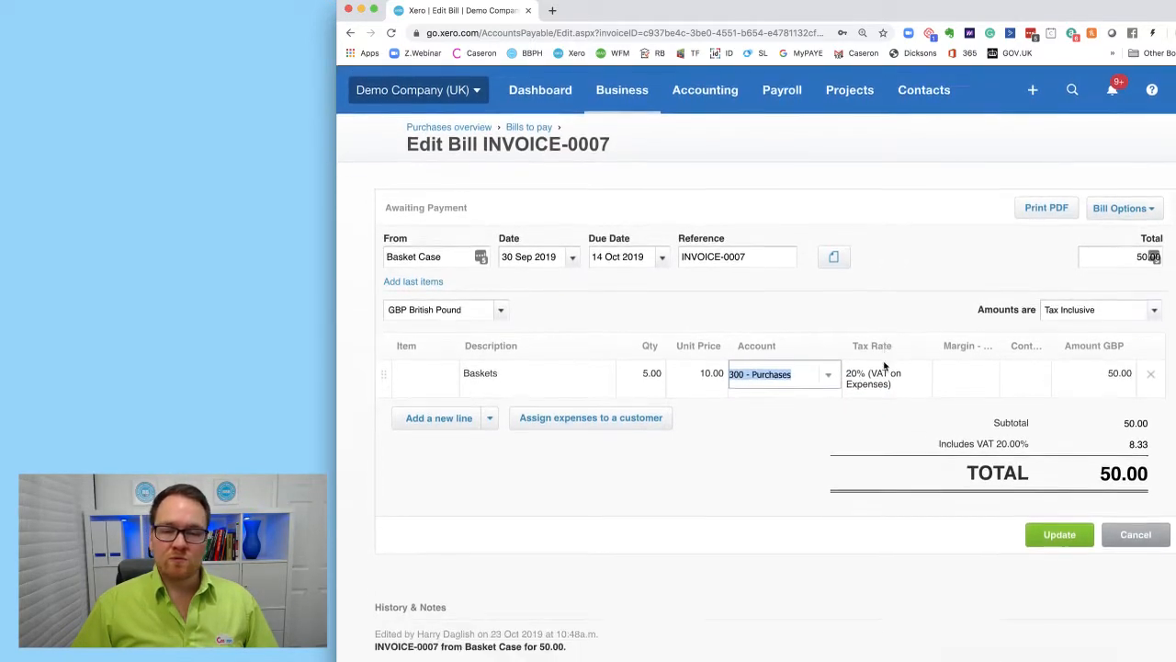
Step: Examine the direct cost accounts for the Baskets line, such as Purchases, Cost of Goods Sold, Direct Wages and Direct Expenses
left_click(829, 372)
scroll(846, 482, "up", 2)
scroll(849, 487, "down", 2)
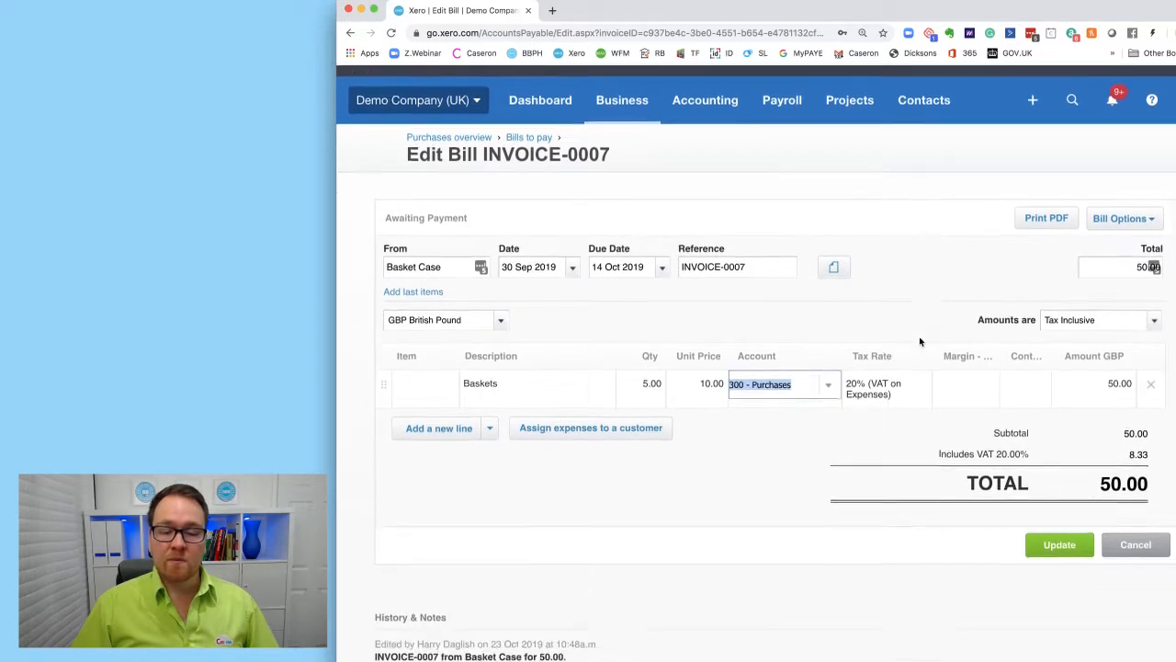
left_click(831, 355)
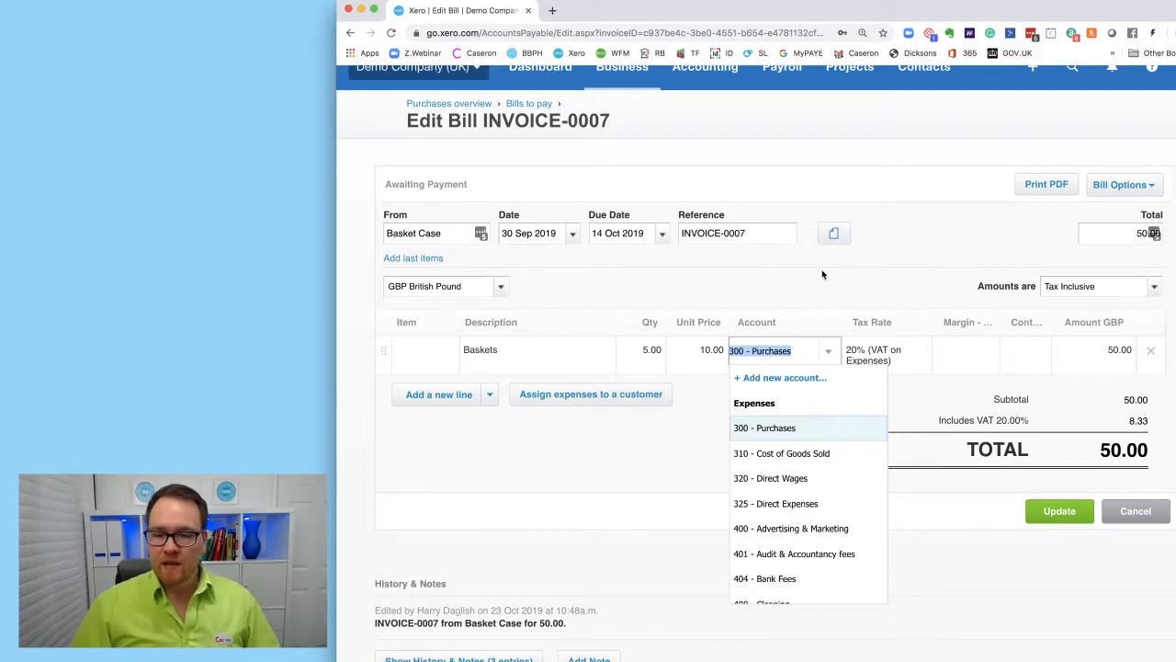
scroll(823, 284, "down", 1)
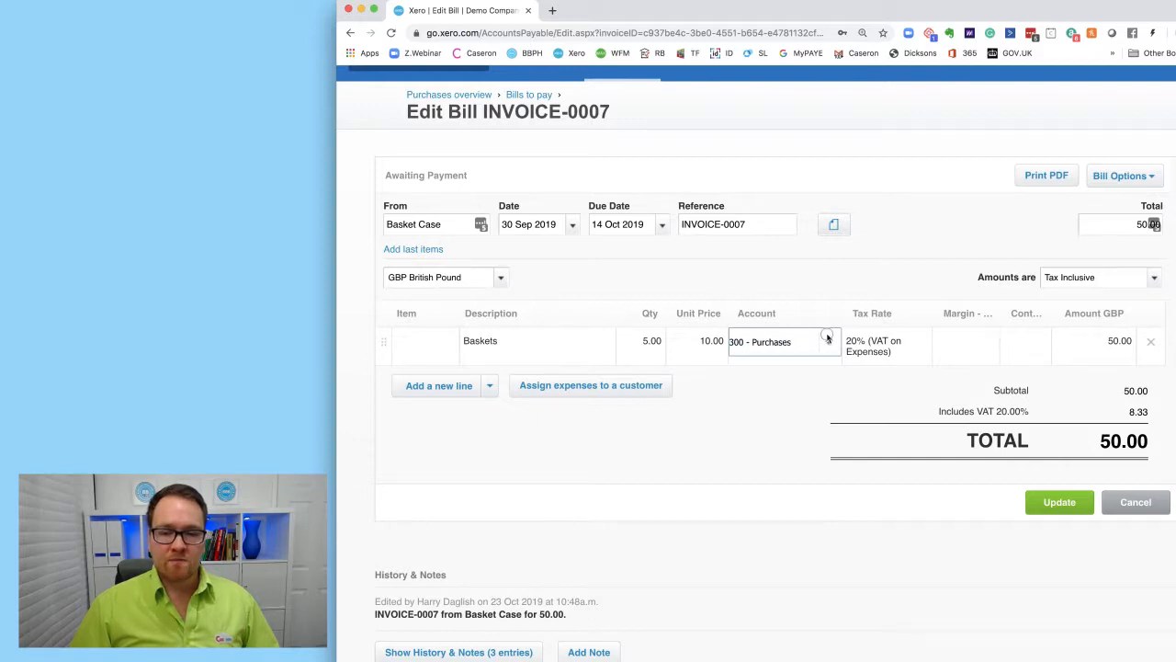
left_click(828, 340)
scroll(845, 314, "down", 1)
left_click(828, 329)
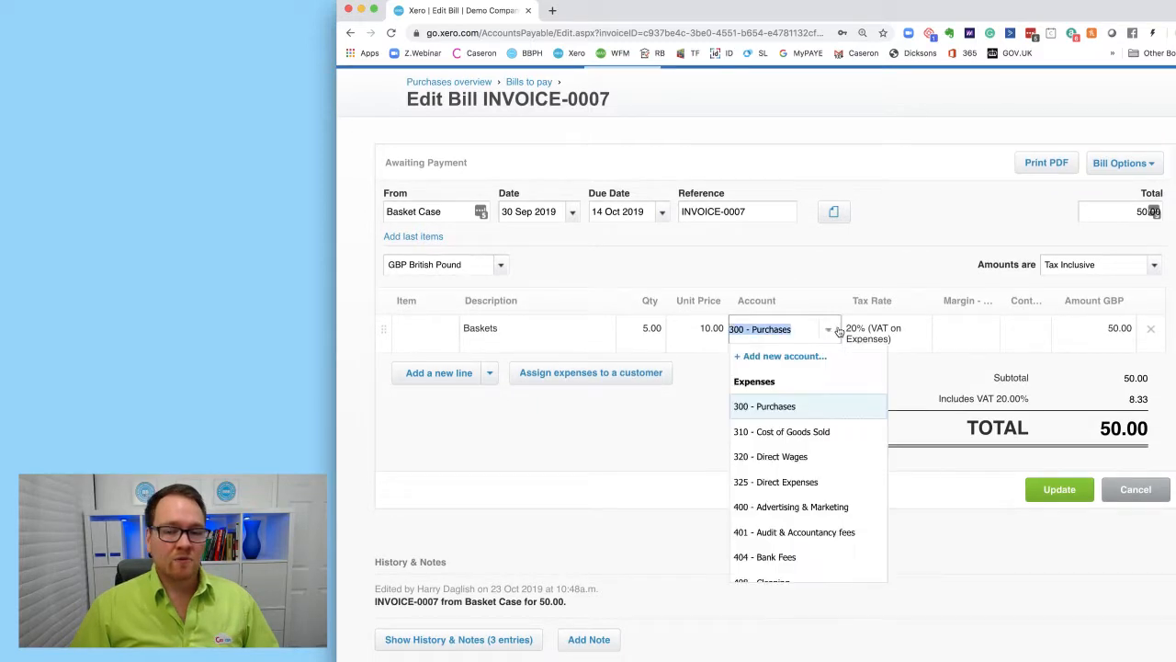
scroll(827, 334, "down", 1)
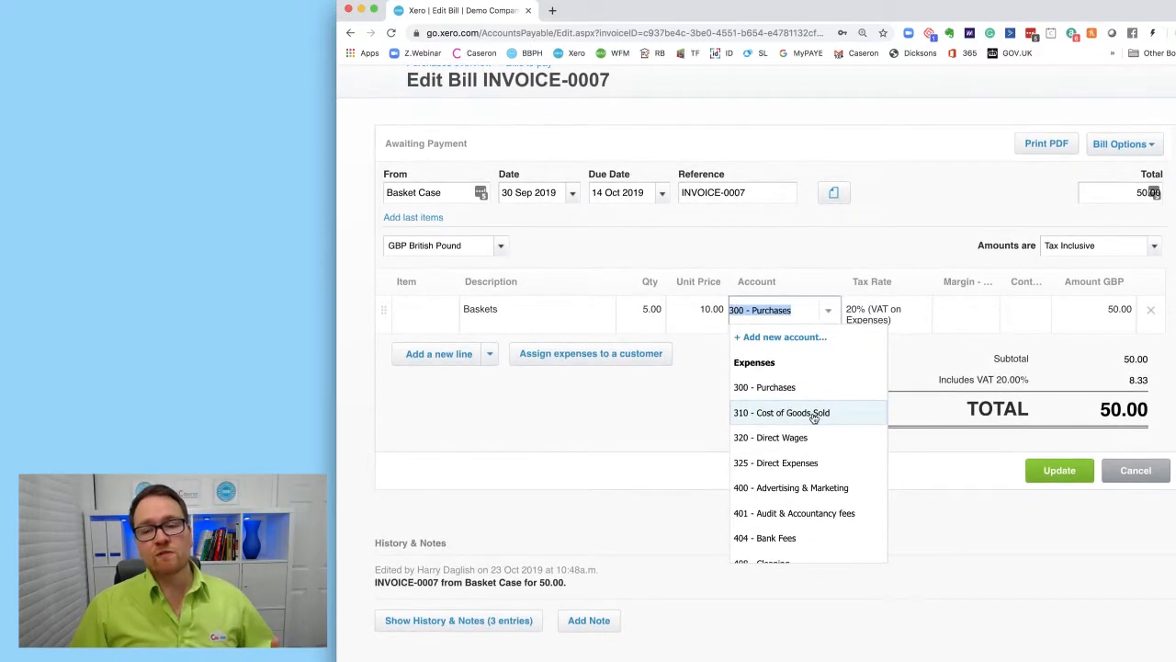
scroll(818, 418, "down", 1)
scroll(818, 420, "down", 1)
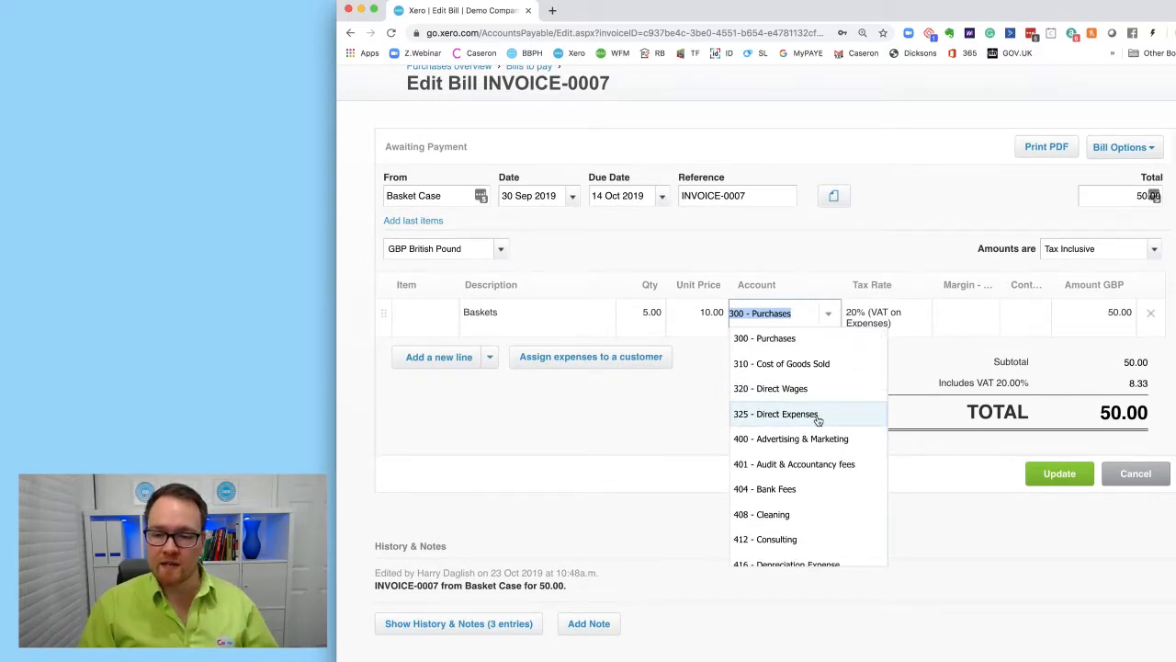
scroll(818, 420, "up", 2)
scroll(818, 420, "down", 2)
scroll(819, 420, "up", 1)
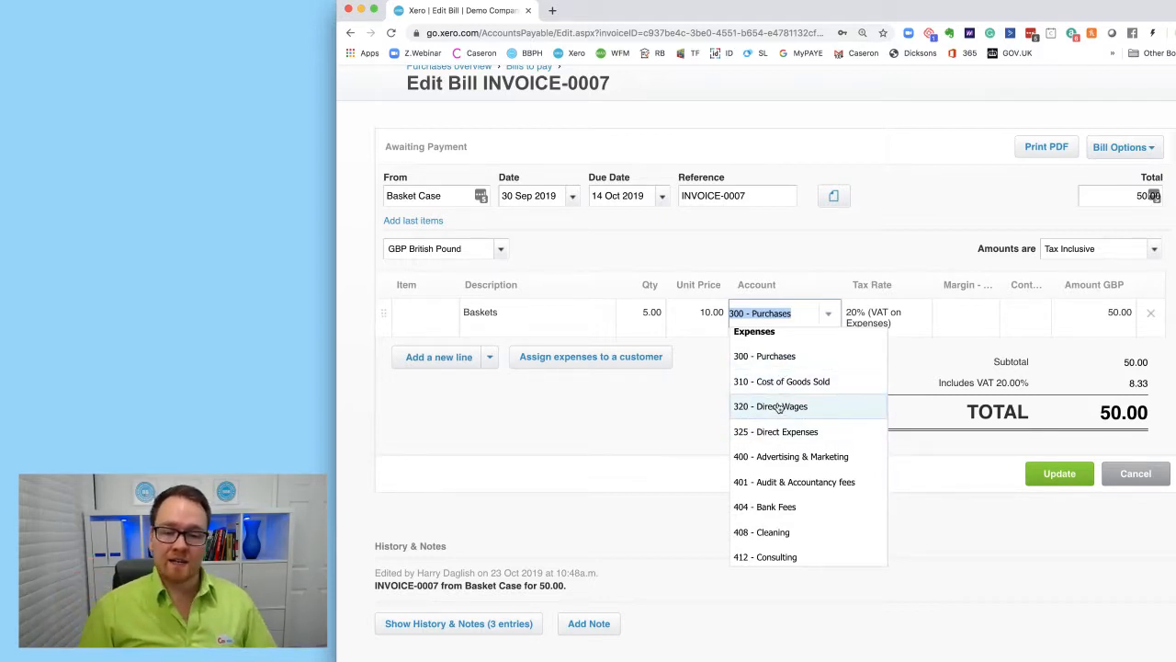
Step: Examine the overhead accounts in the Baskets line's account list down to the Assets group and back
scroll(780, 408, "down", 3)
scroll(761, 407, "down", 6)
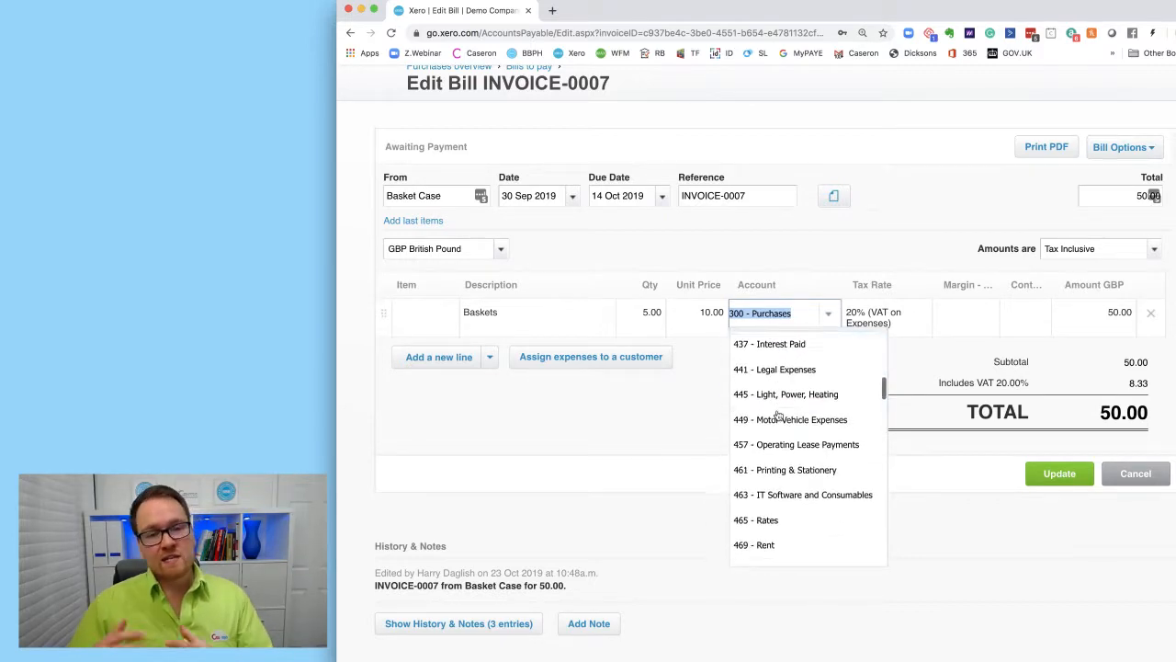
scroll(779, 417, "down", 1)
scroll(789, 439, "down", 3)
scroll(802, 465, "down", 5)
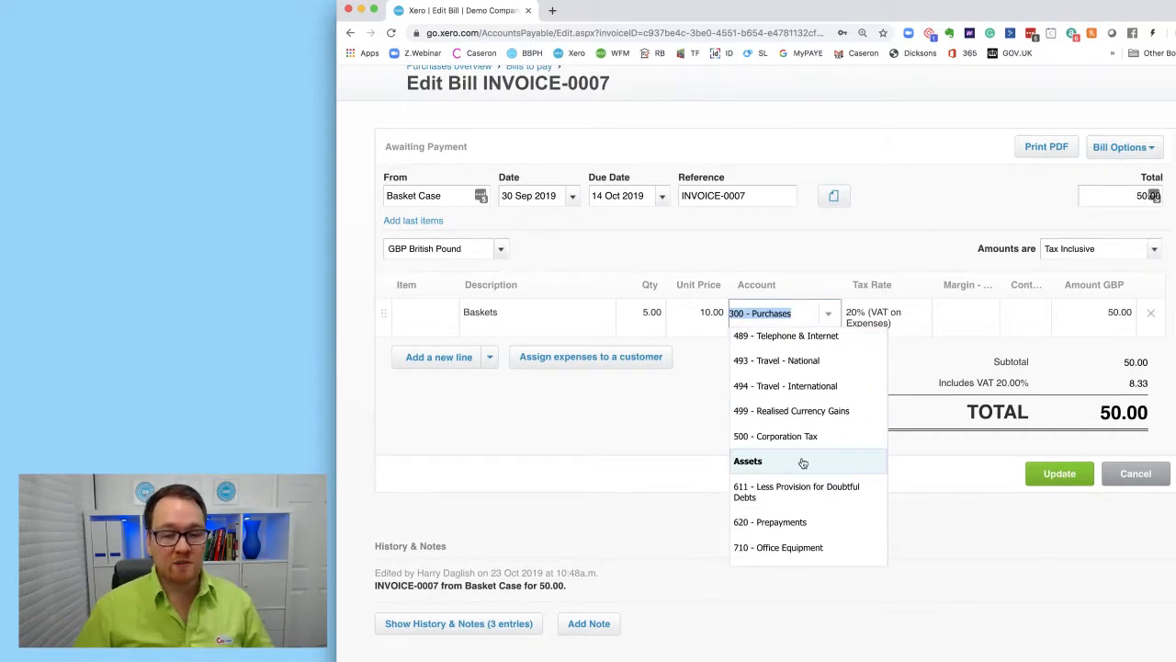
scroll(803, 463, "up", 2)
scroll(802, 471, "up", 5)
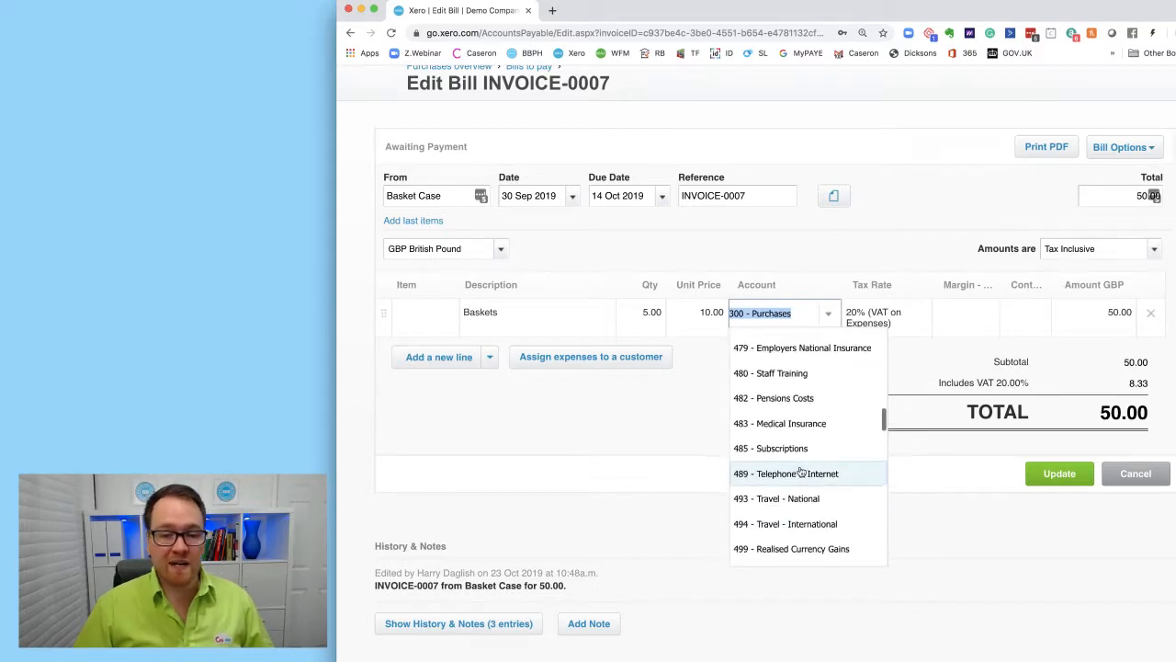
scroll(800, 465, "up", 5)
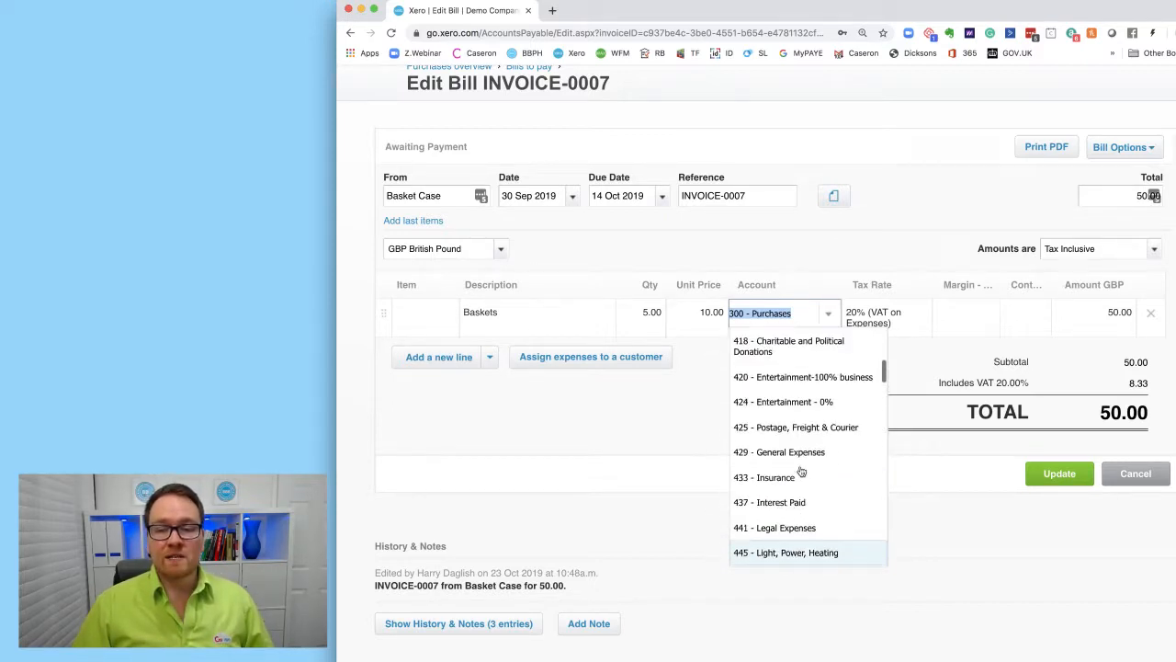
scroll(790, 432, "up", 3)
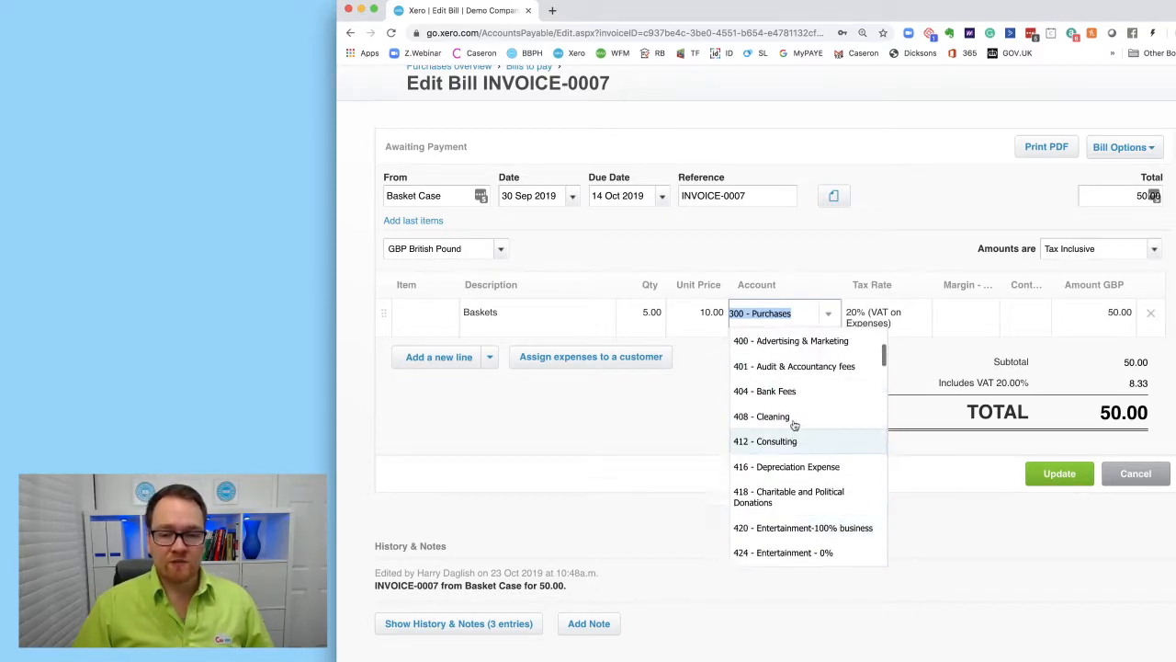
Step: Review the expense accounts again from Advertising & Marketing to Repairs & Maintenance, and return to the start of the list
scroll(798, 418, "down", 5)
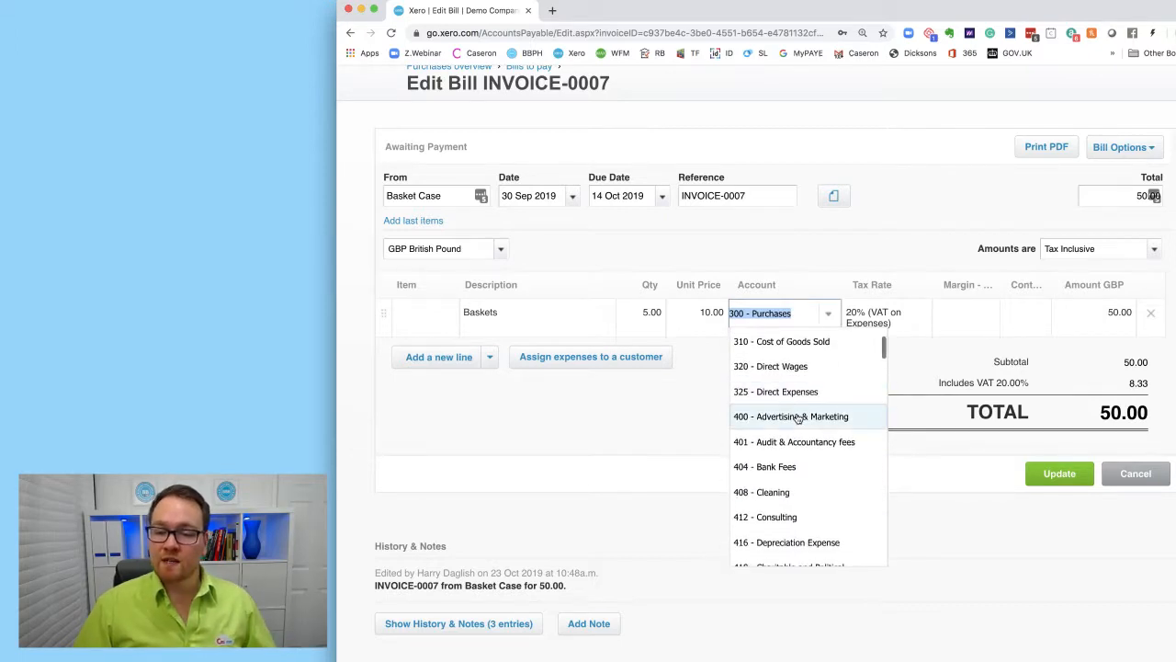
scroll(797, 418, "up", 3)
scroll(798, 418, "down", 5)
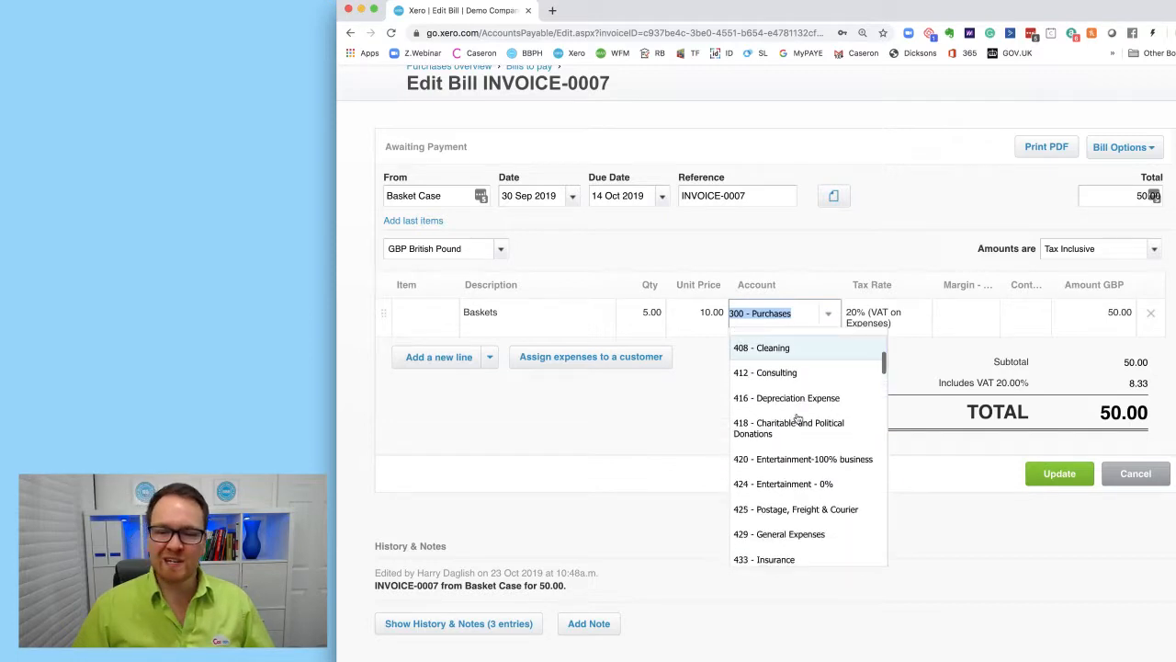
scroll(799, 428, "down", 3)
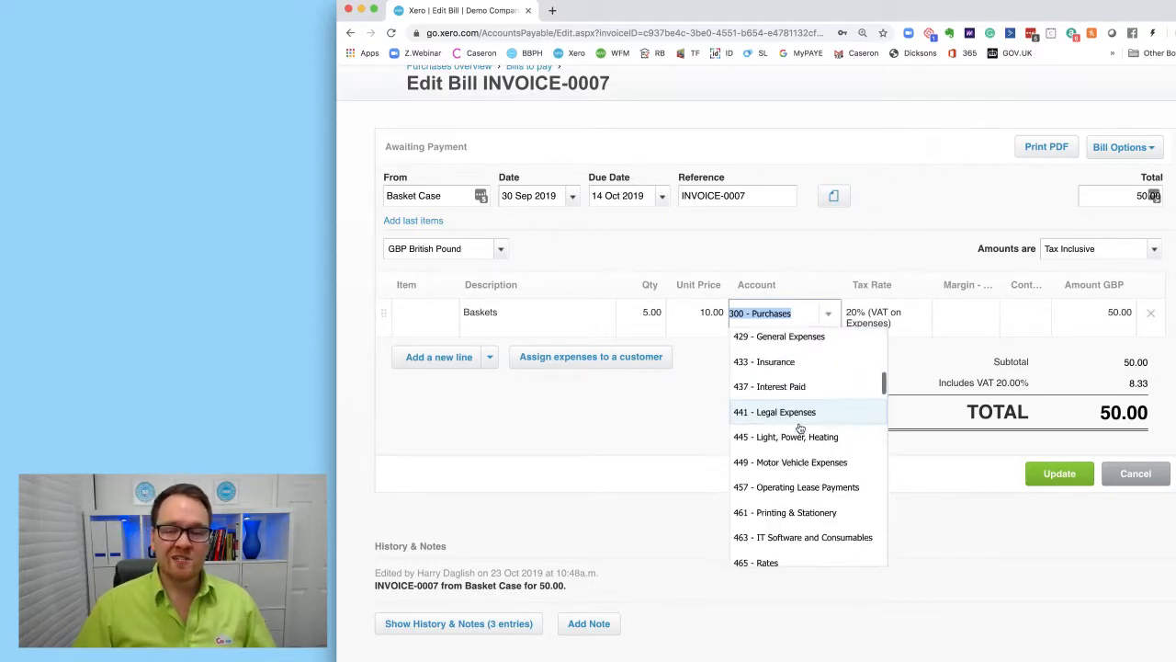
scroll(798, 428, "down", 3)
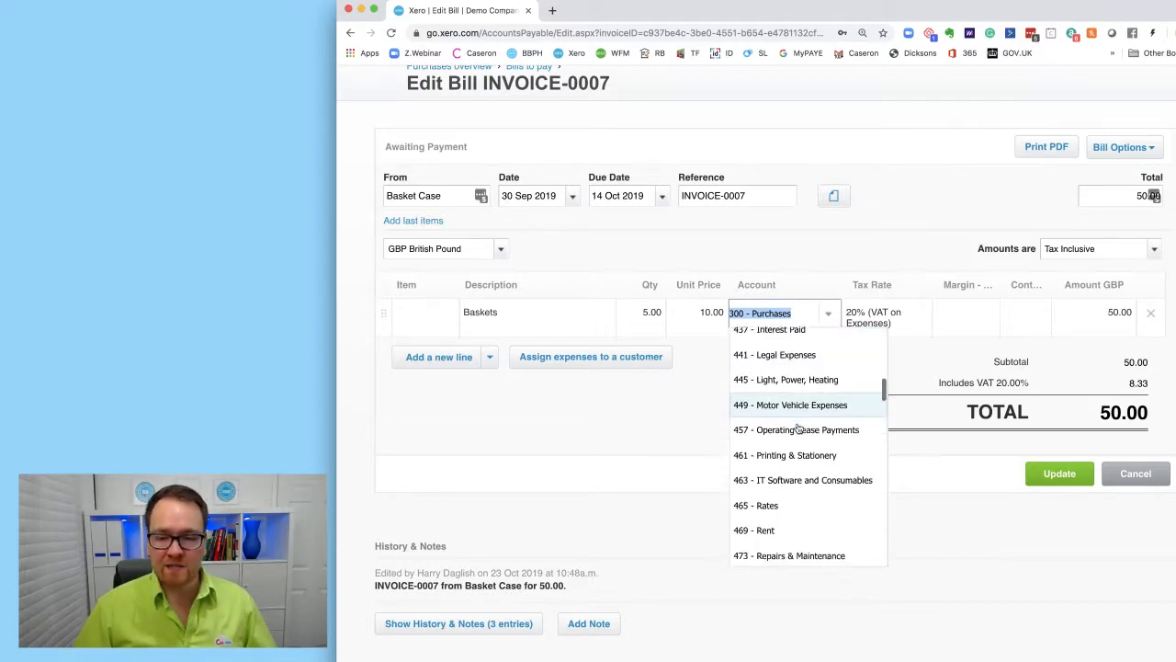
scroll(797, 427, "up", 4)
scroll(798, 428, "up", 2)
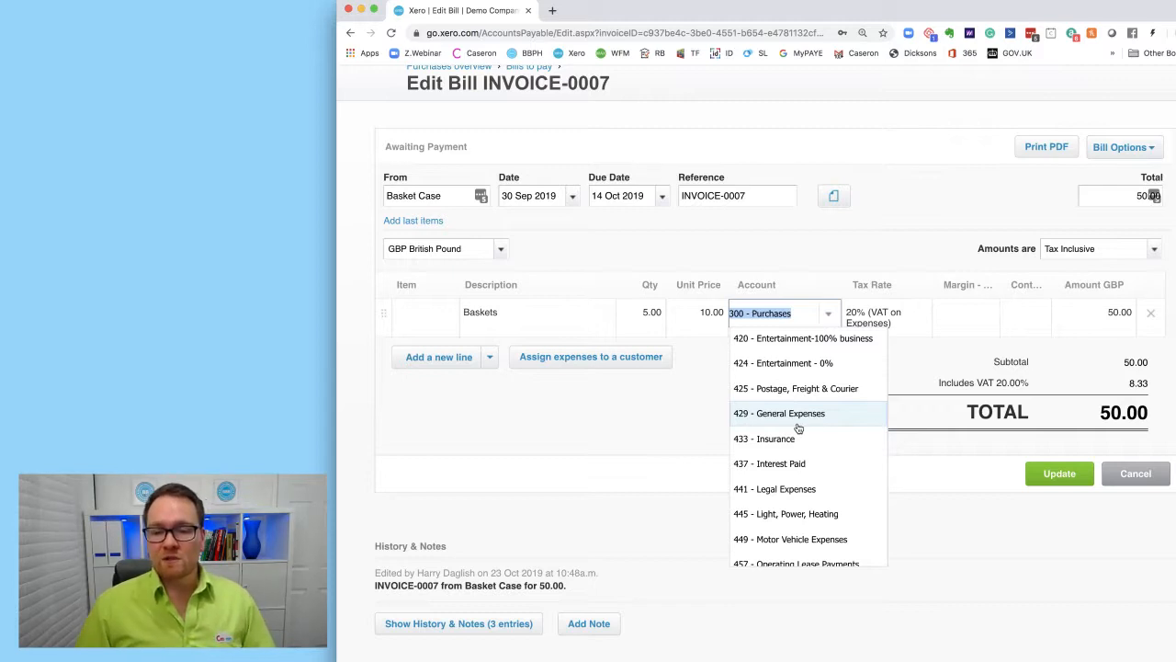
scroll(797, 429, "up", 3)
scroll(798, 428, "up", 5)
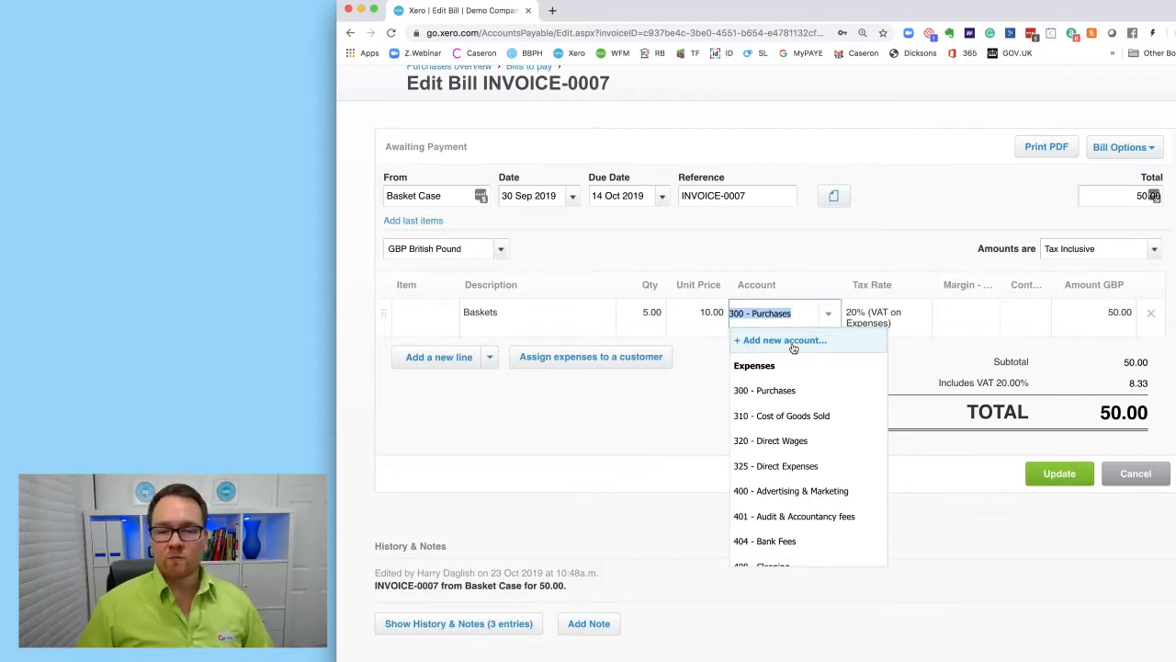
Step: Start adding a new account from the Baskets line's account list and set its account type to Overhead
left_click(790, 342)
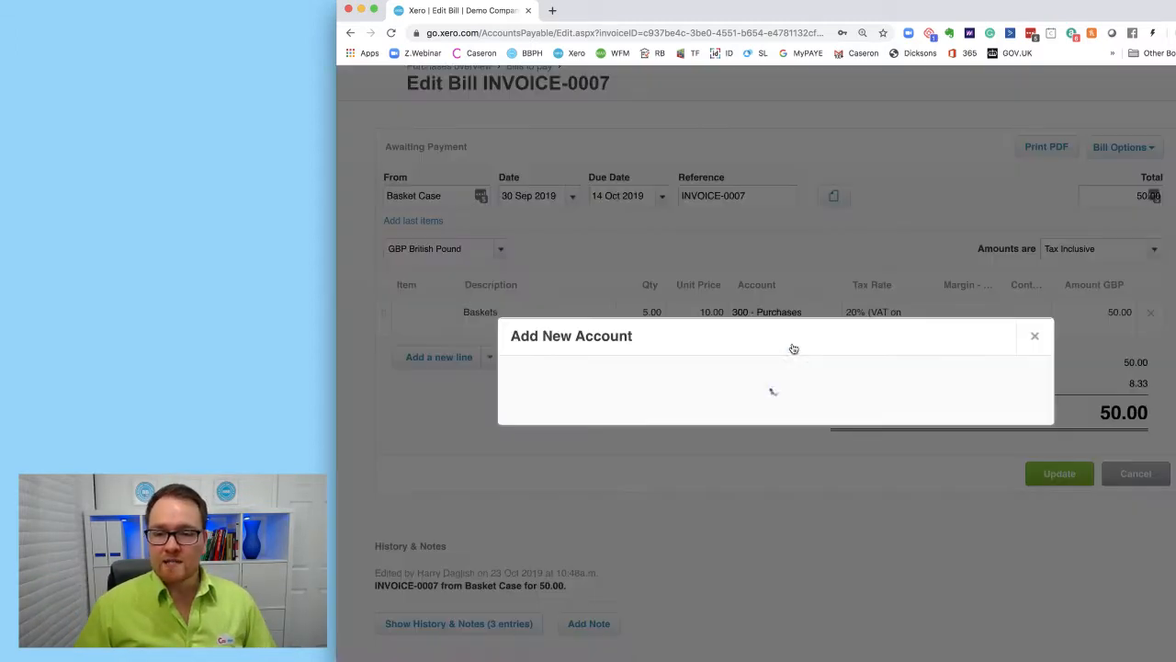
left_click(626, 230)
scroll(606, 290, "down", 3)
scroll(603, 285, "down", 2)
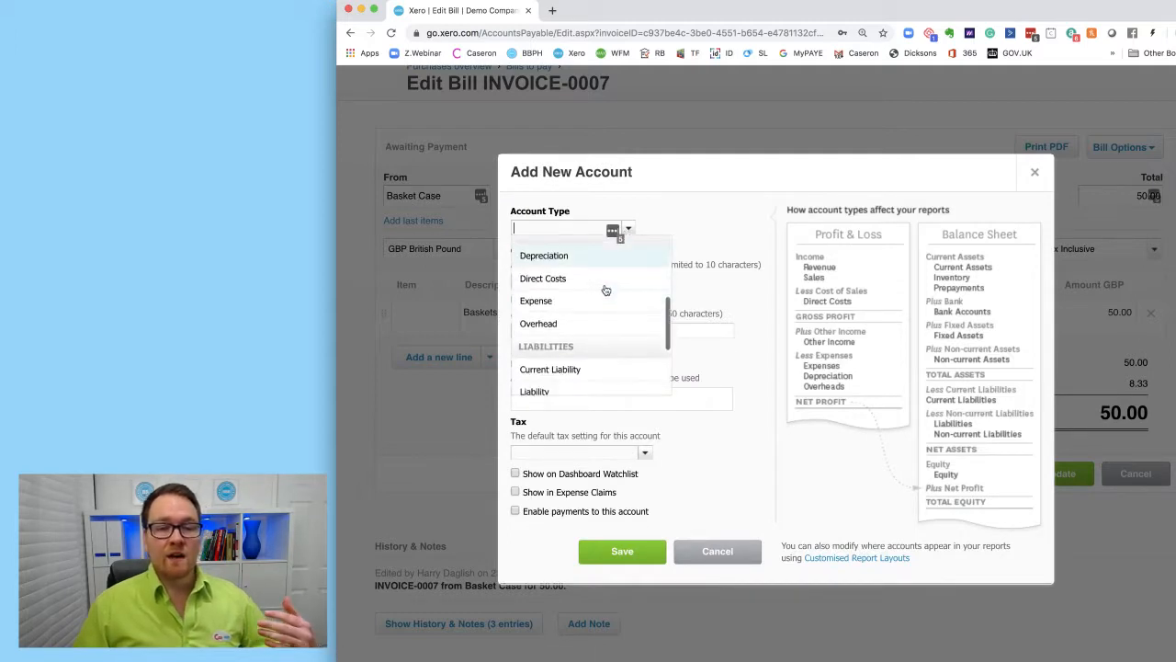
left_click(597, 322)
Step: Enter 423 as the new account's code
left_click(560, 281)
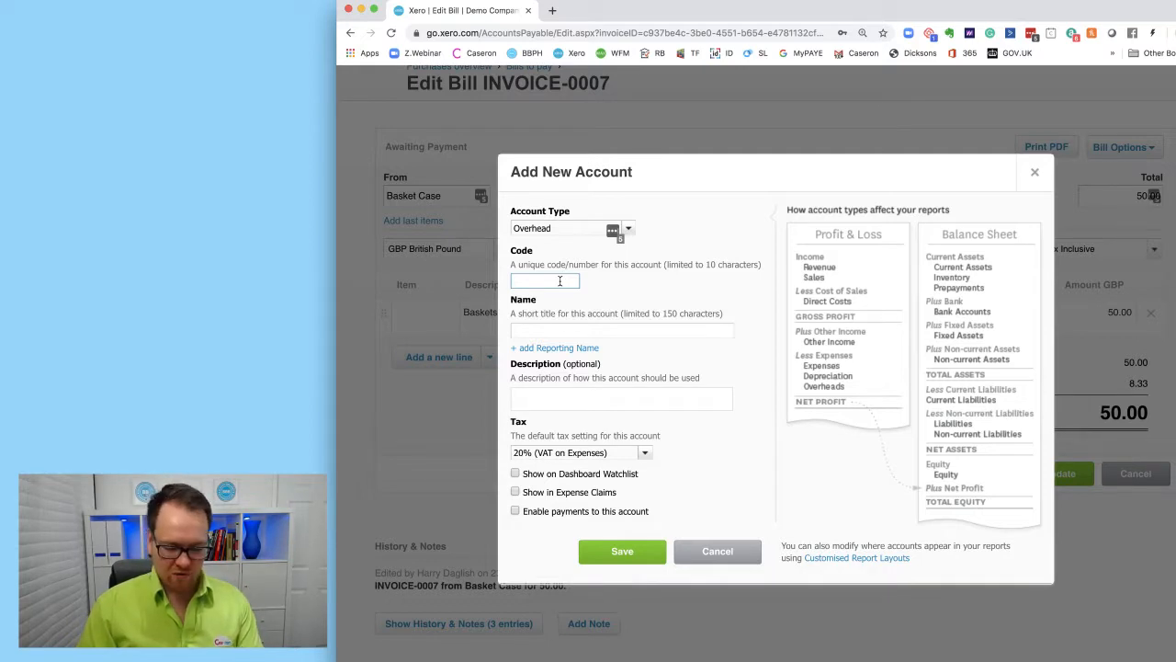
type("420")
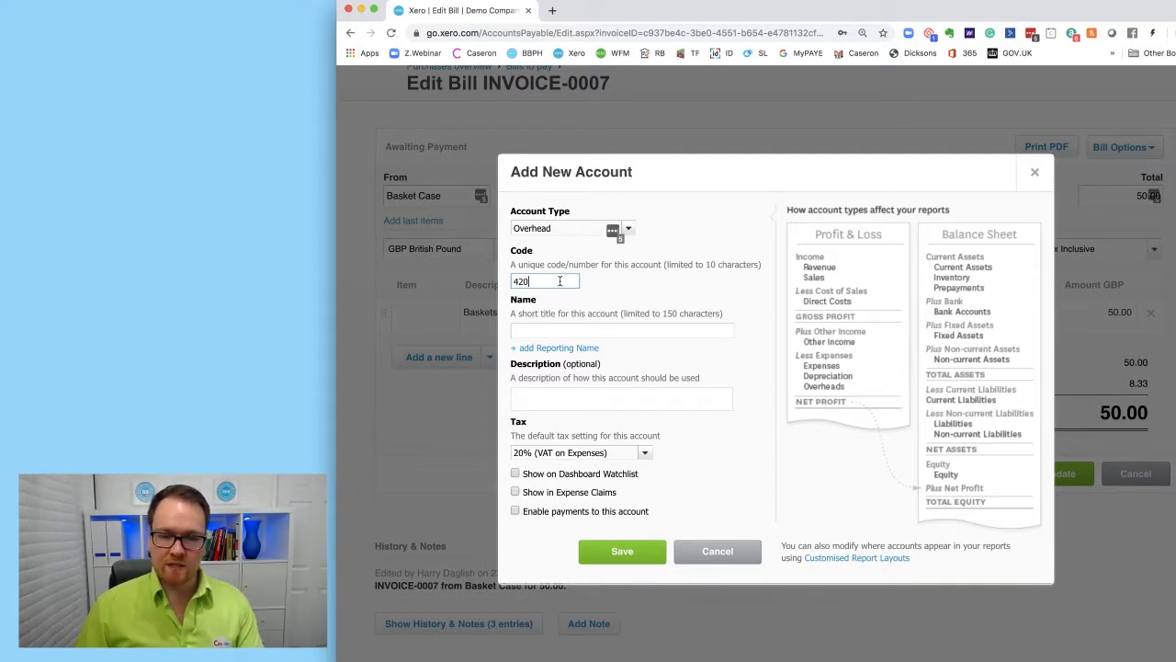
key("BackSpace")
type("3")
left_click(570, 349)
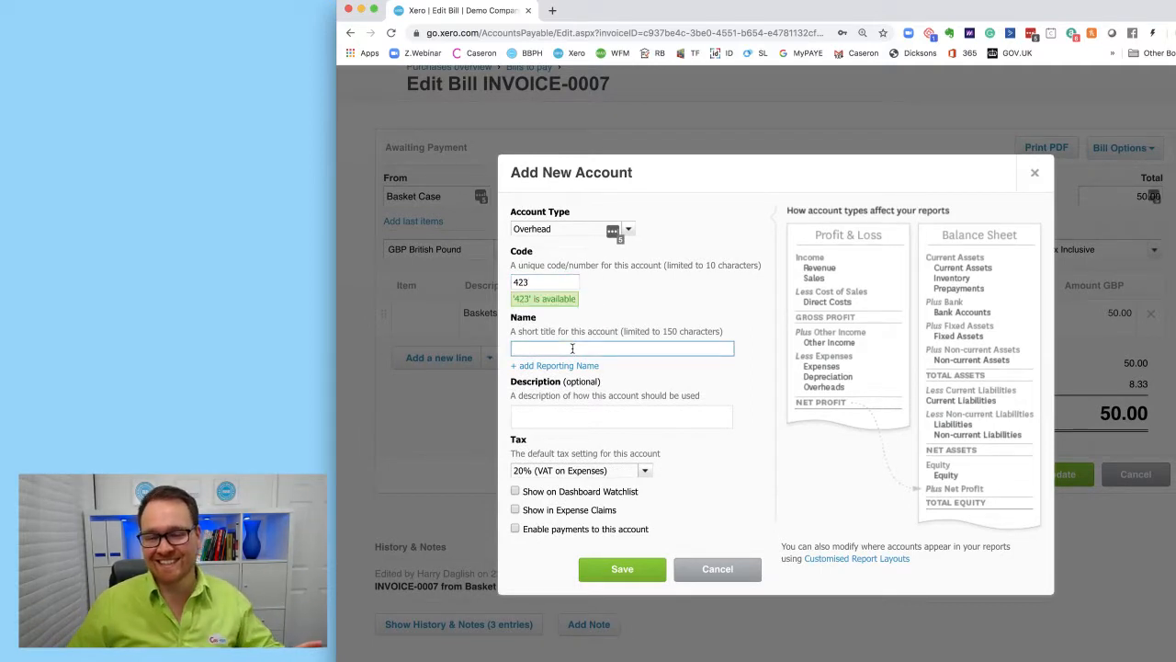
Step: Set the new account's code to 501 and name it "Queries - Which account code?"
double_click(553, 284)
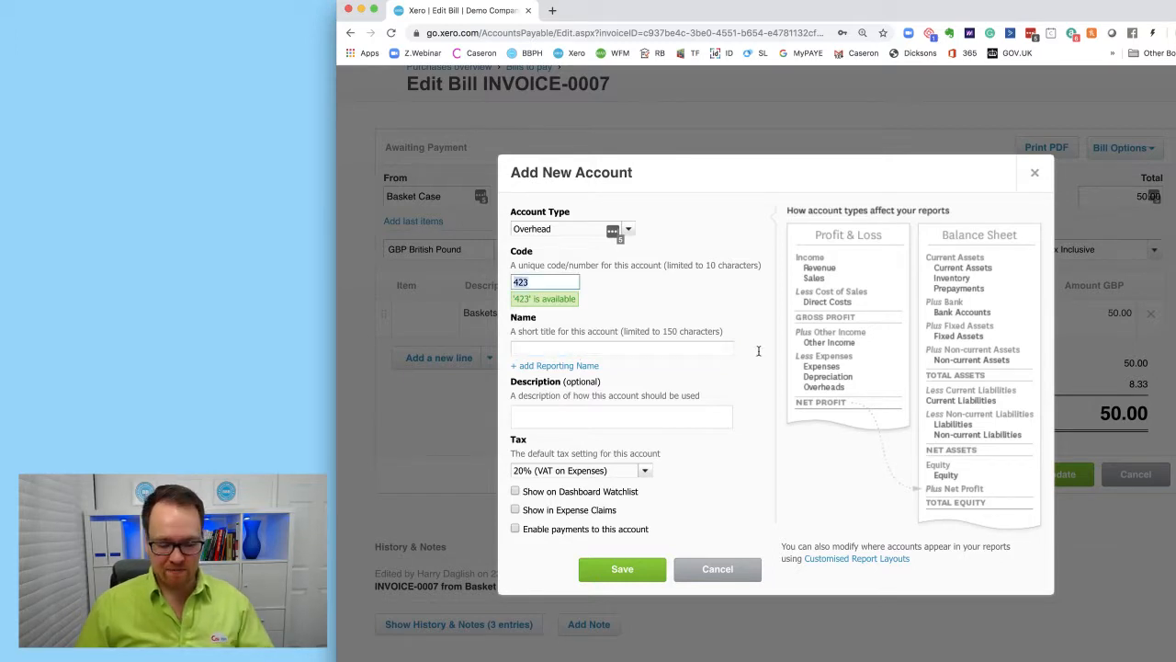
type("501")
left_click(674, 353)
type("Queries -")
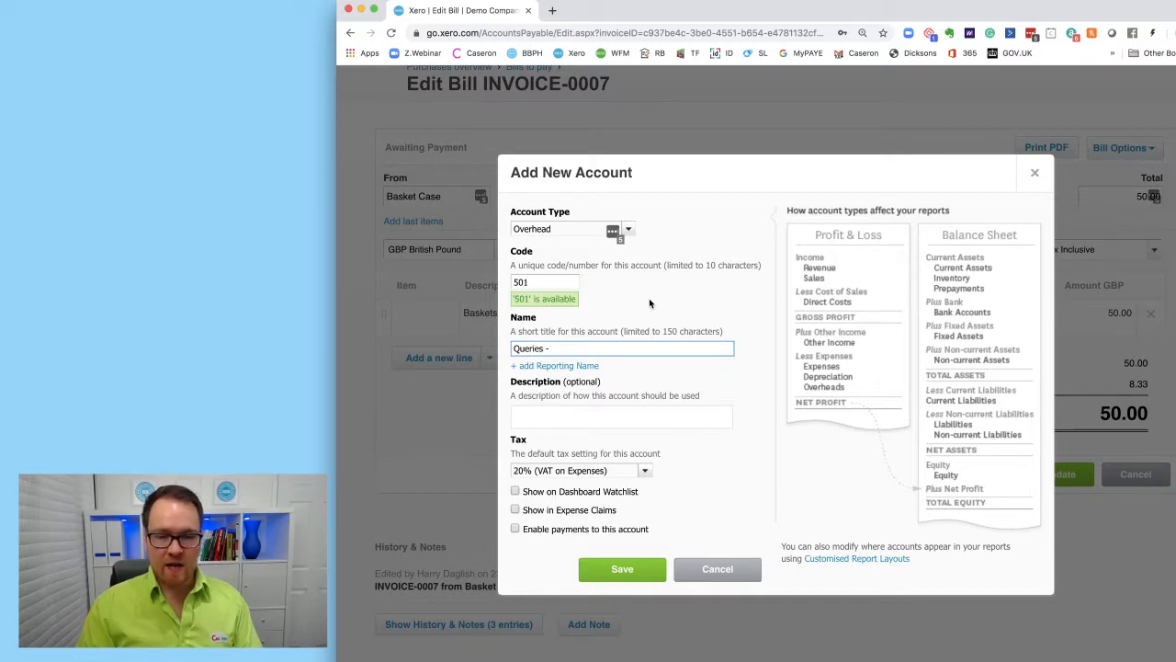
type(" What")
key("BackSpace")
key("BackSpace")
key("BackSpace")
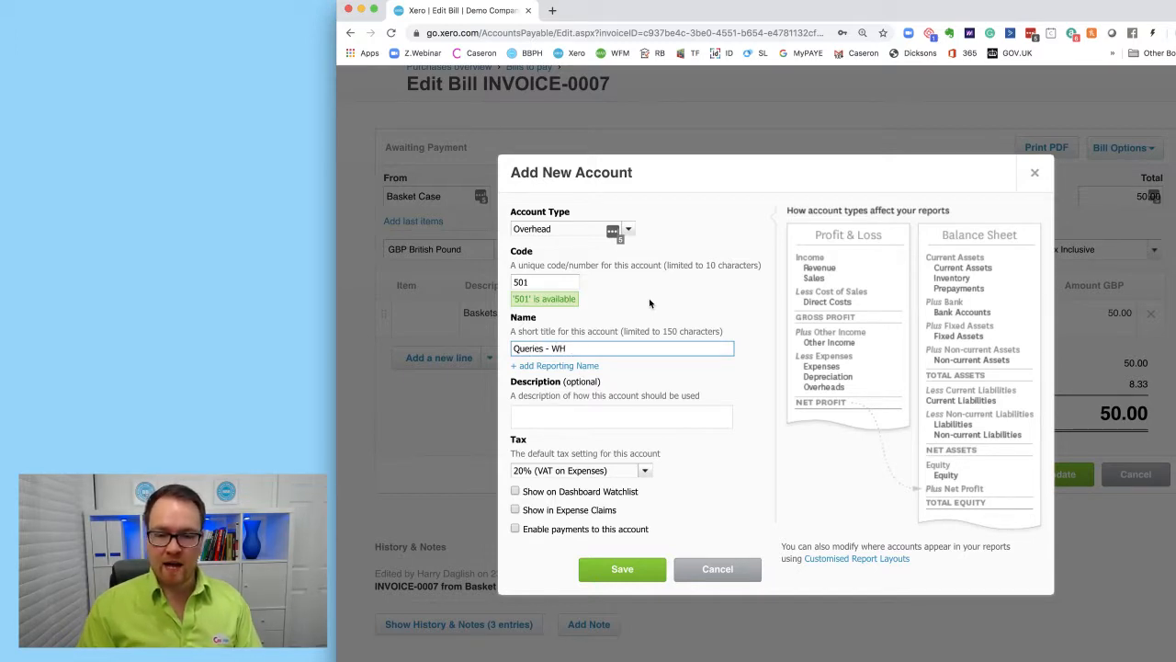
type("hich accou")
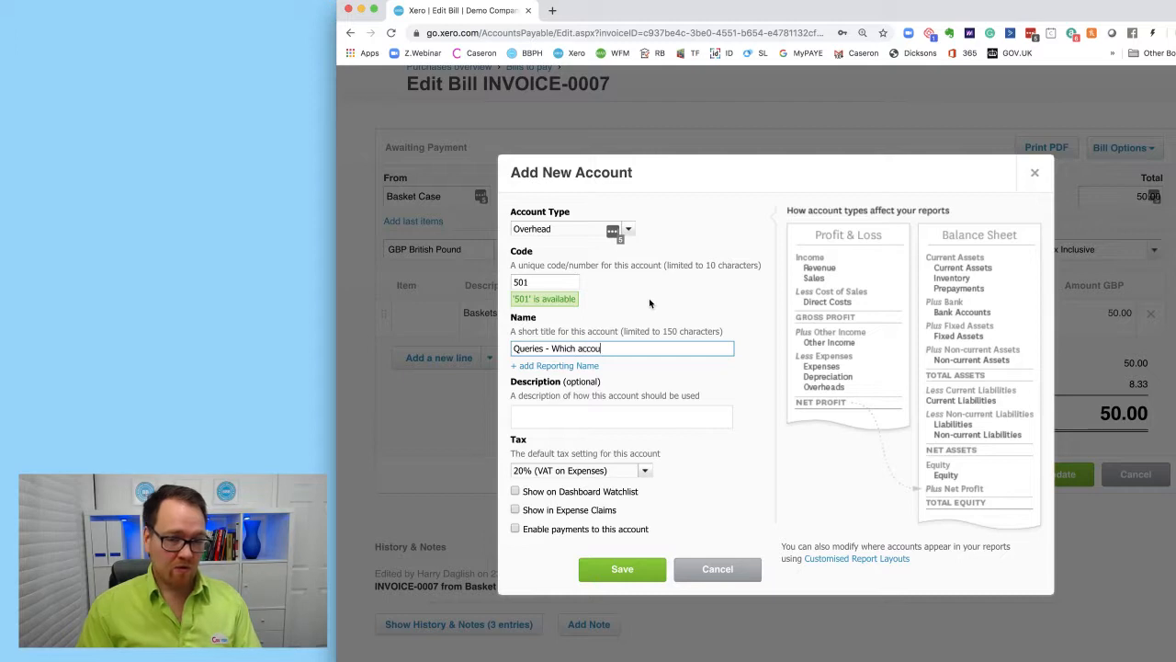
type("nt code?")
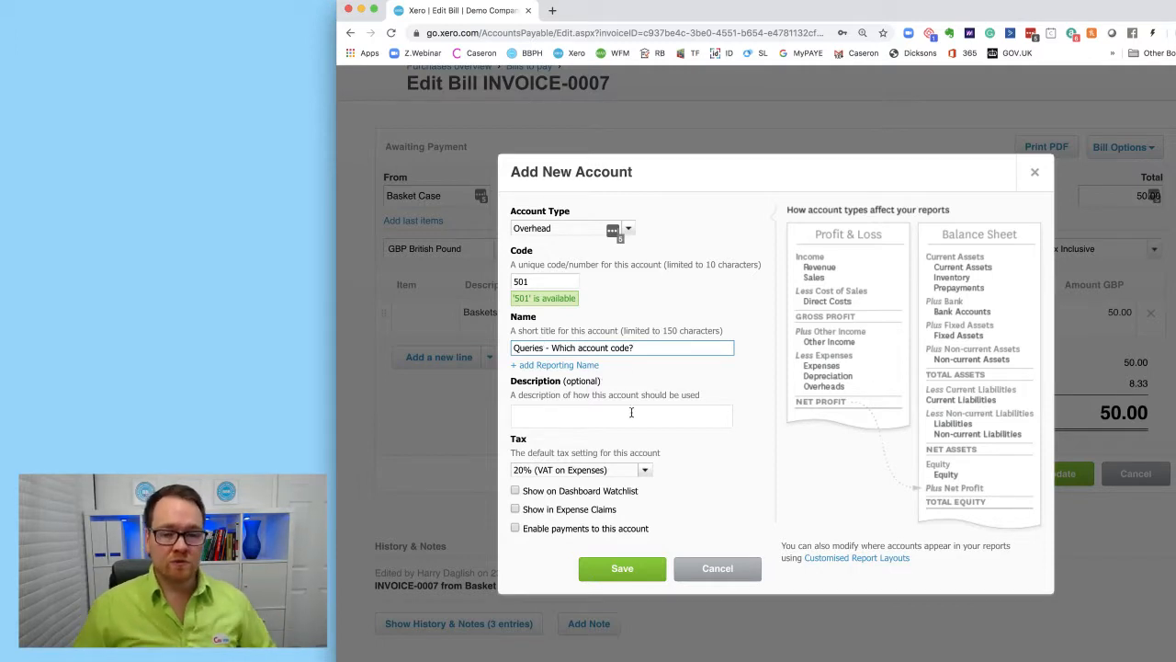
Step: Set the new account's default tax to No VAT and save the account
left_click(643, 469)
scroll(588, 520, "down", 3)
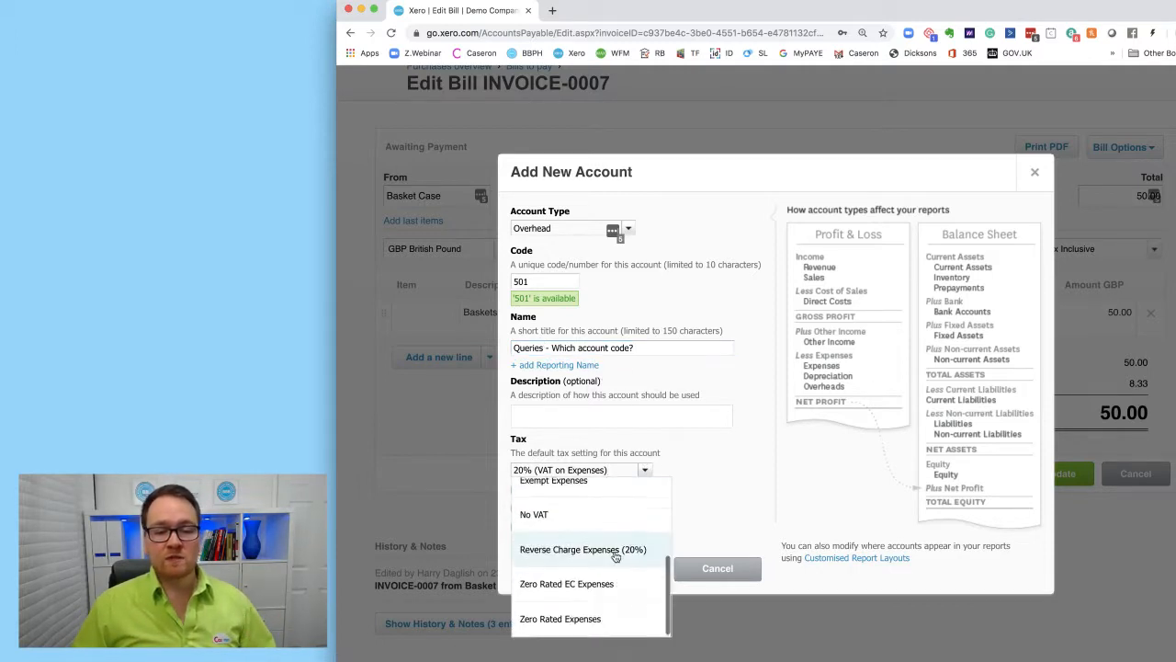
left_click(588, 517)
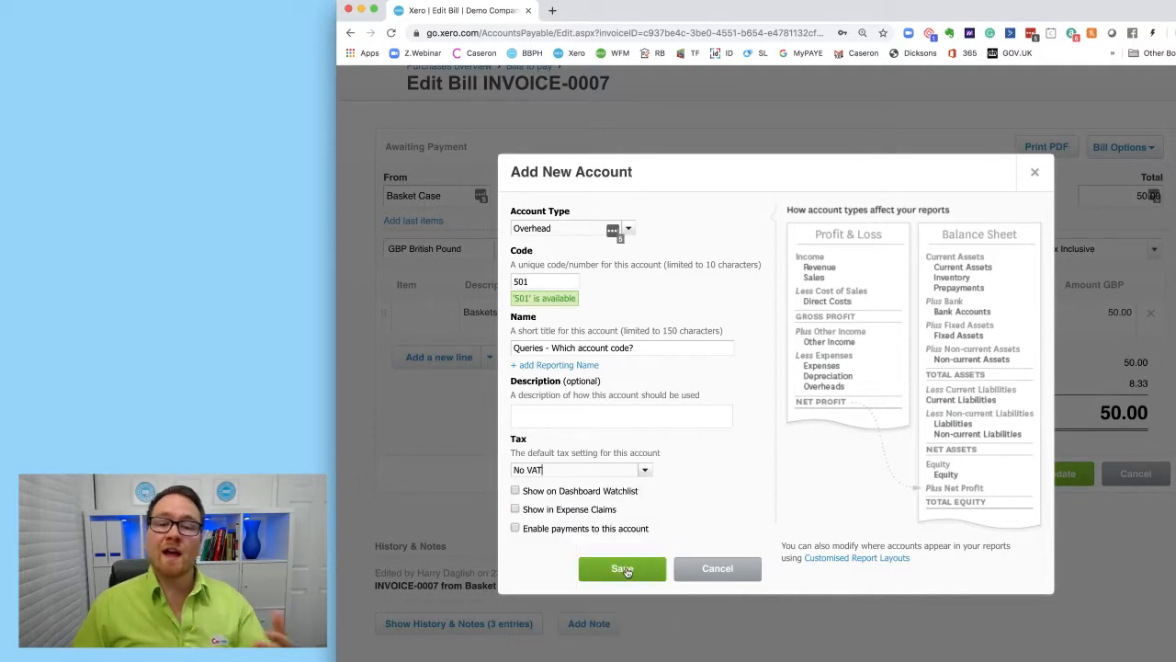
left_click(623, 569)
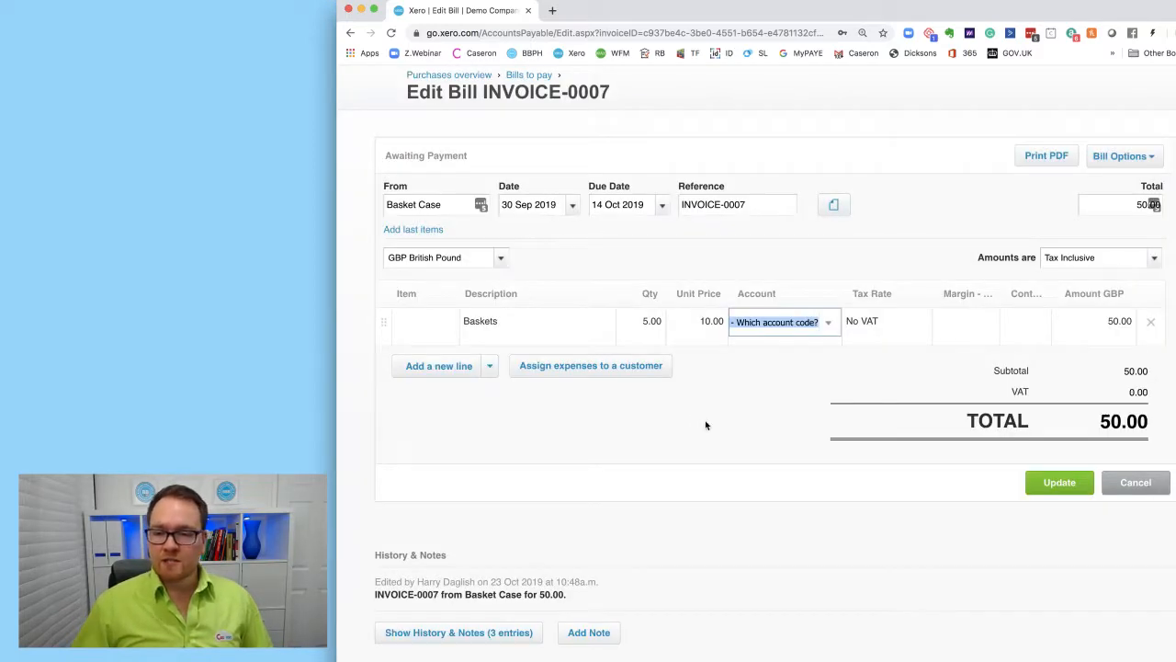
Step: Set the Baskets line's tax rate to 20% (VAT on Expenses)
left_click(890, 322)
left_click(919, 323)
left_click(921, 377)
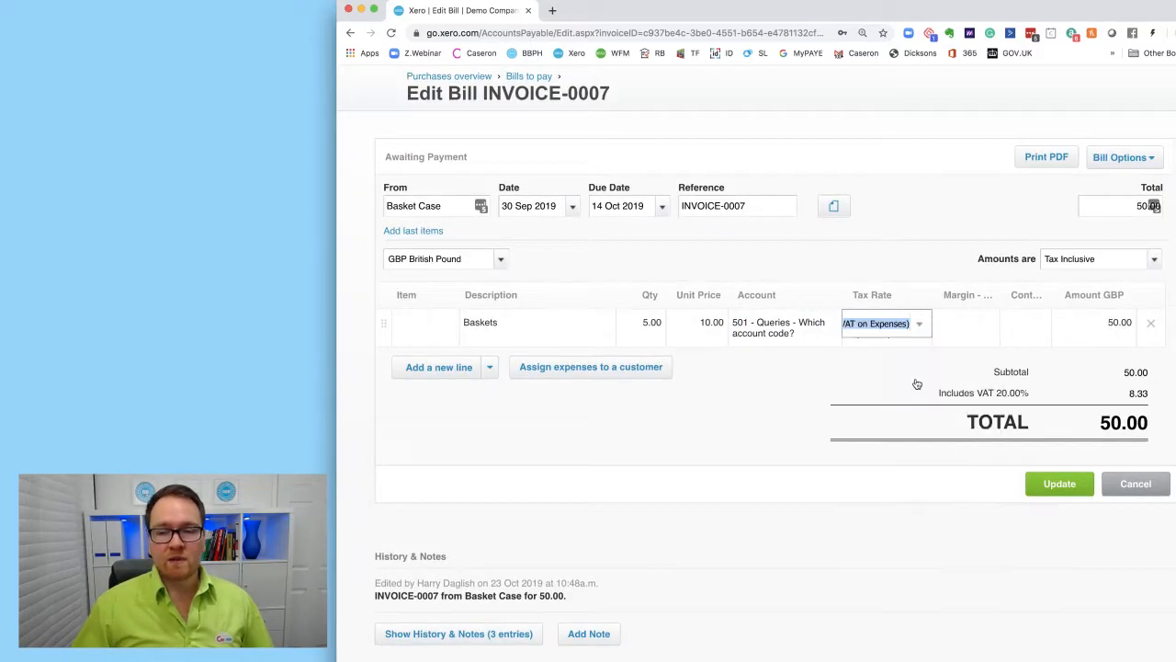
Step: View the options for attaching related files to the bill and close them without adding any
left_click(836, 207)
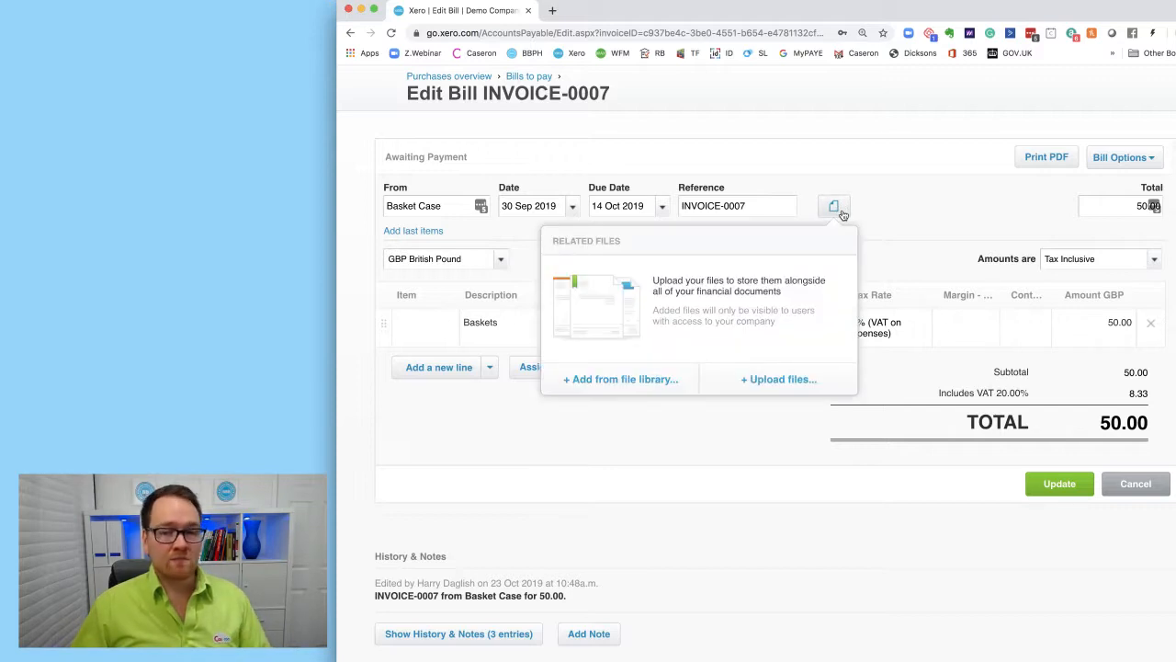
left_click(899, 215)
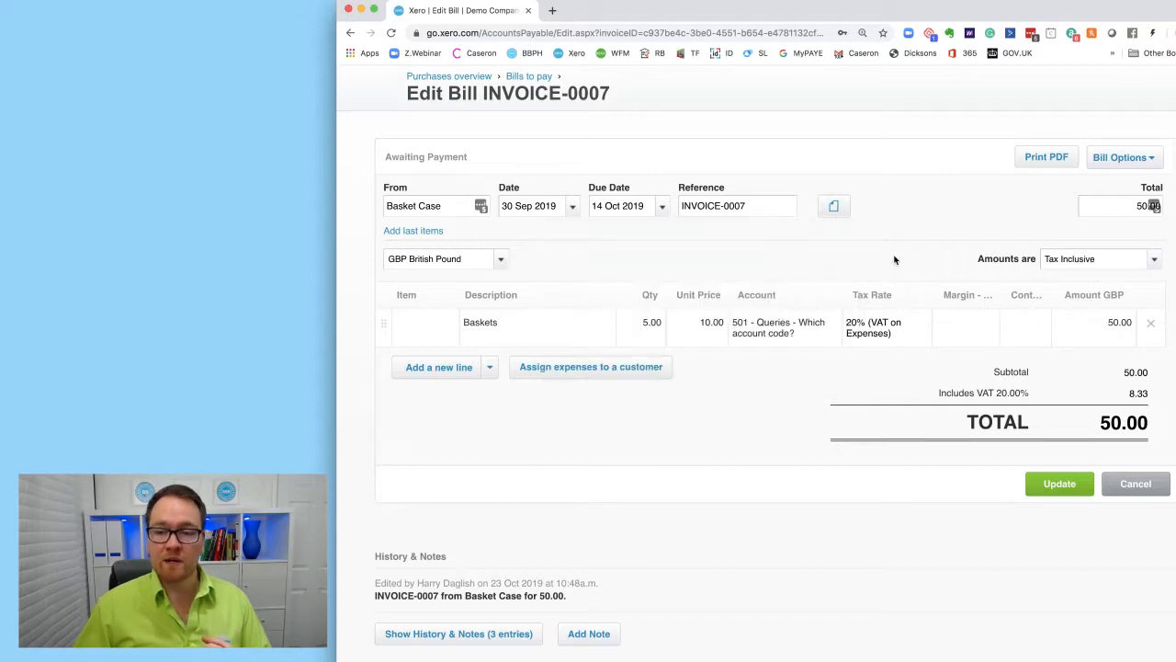
left_click(919, 327)
left_click(932, 222)
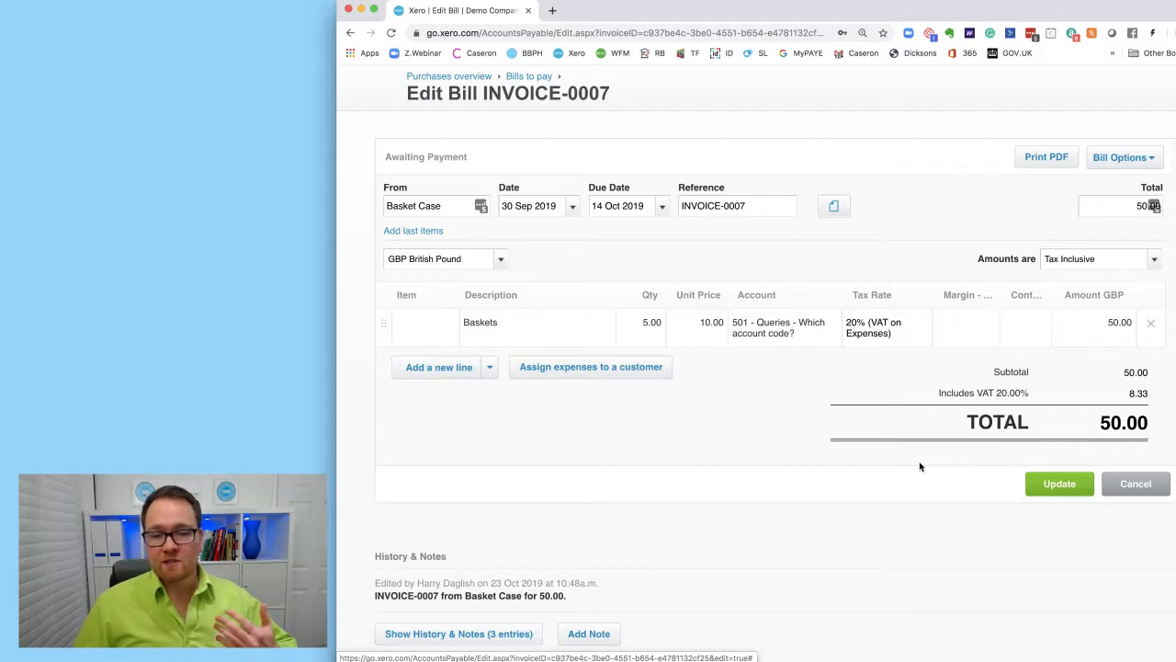
Step: Update the bill with the queries account and review the saved bill's details
left_click(1059, 484)
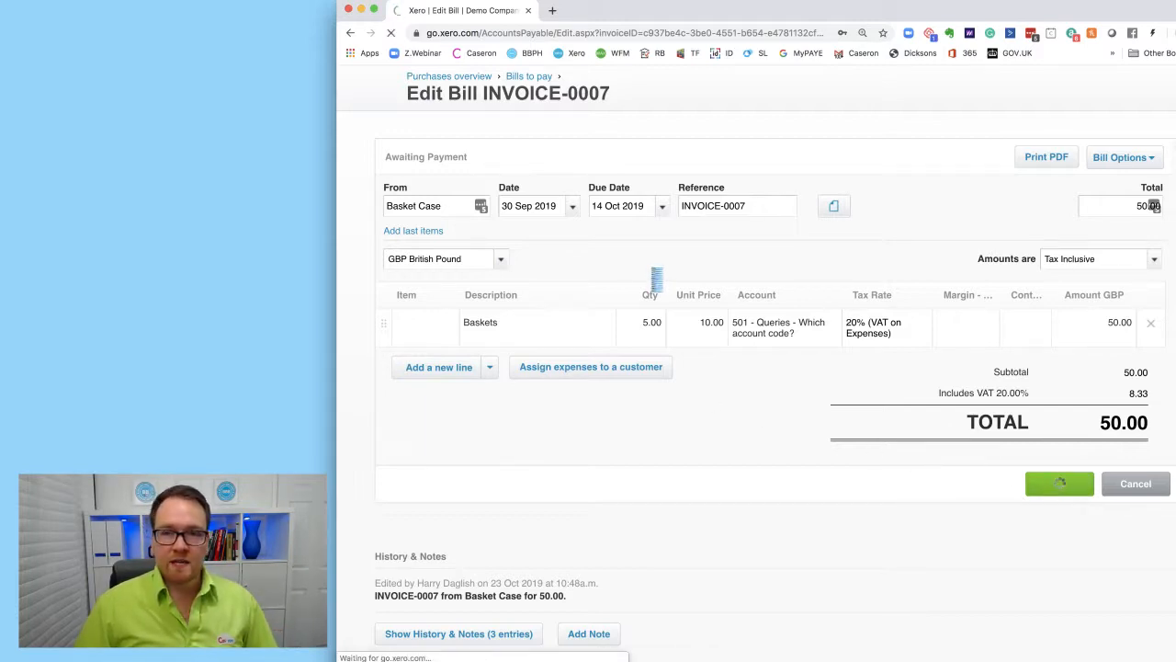
scroll(590, 217, "down", 5)
scroll(616, 220, "up", 1)
scroll(772, 246, "up", 2)
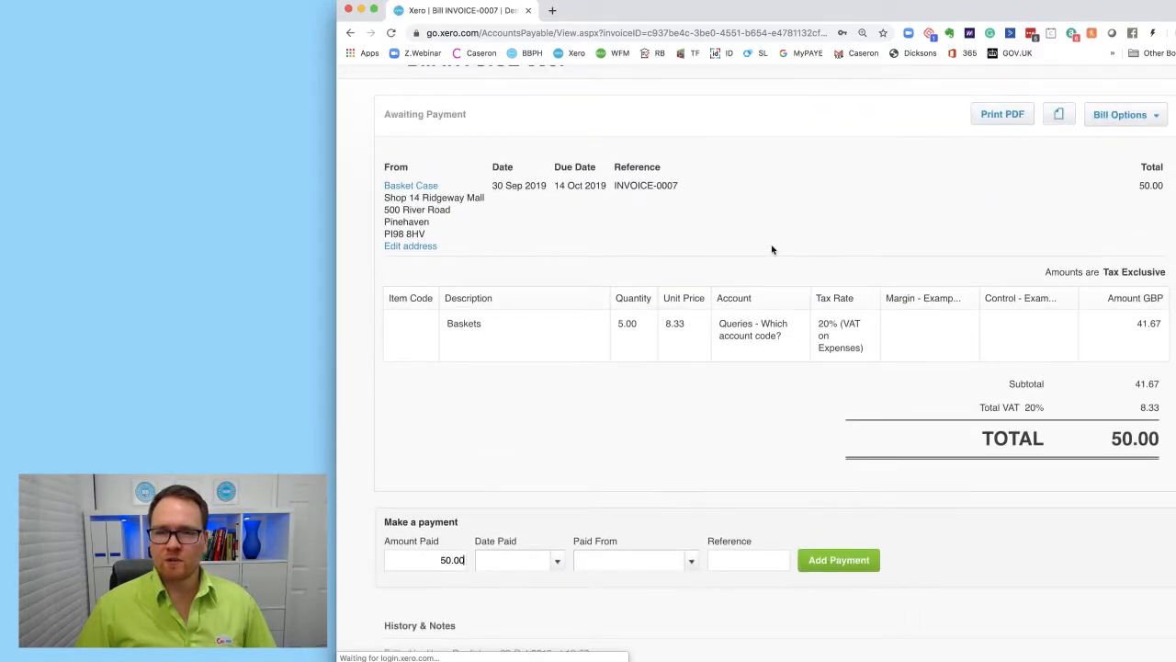
scroll(773, 249, "up", 1)
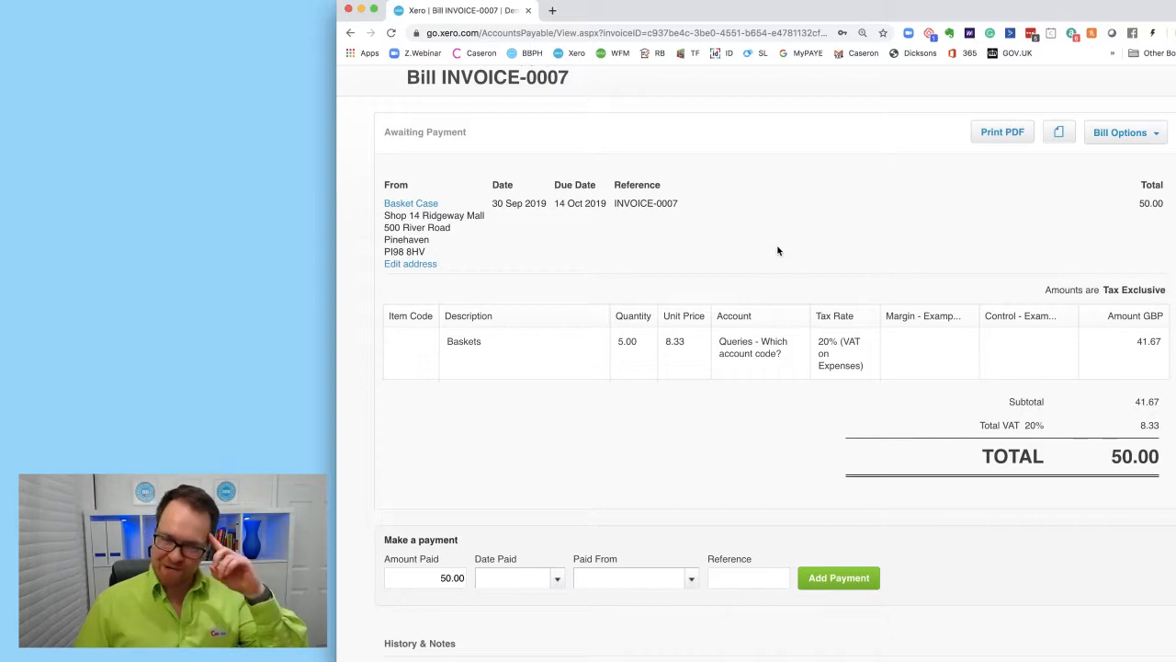
Step: Reopen the saved bill for editing and check its total and included VAT
left_click(1133, 133)
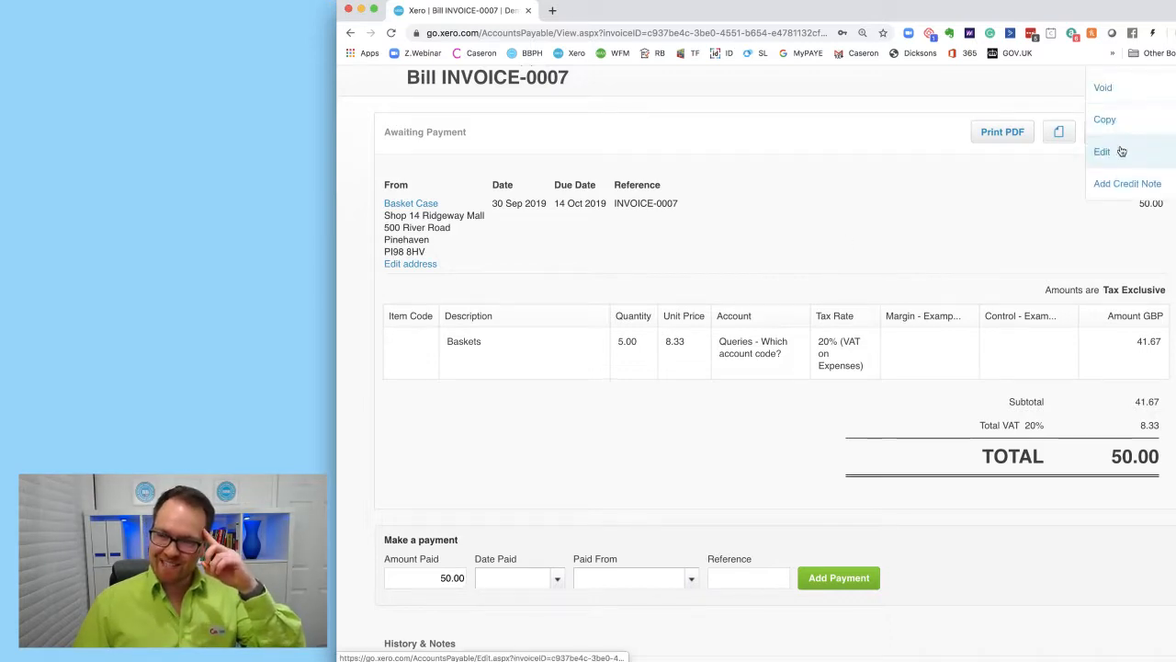
scroll(1118, 170, "up", 1)
left_click(1105, 197)
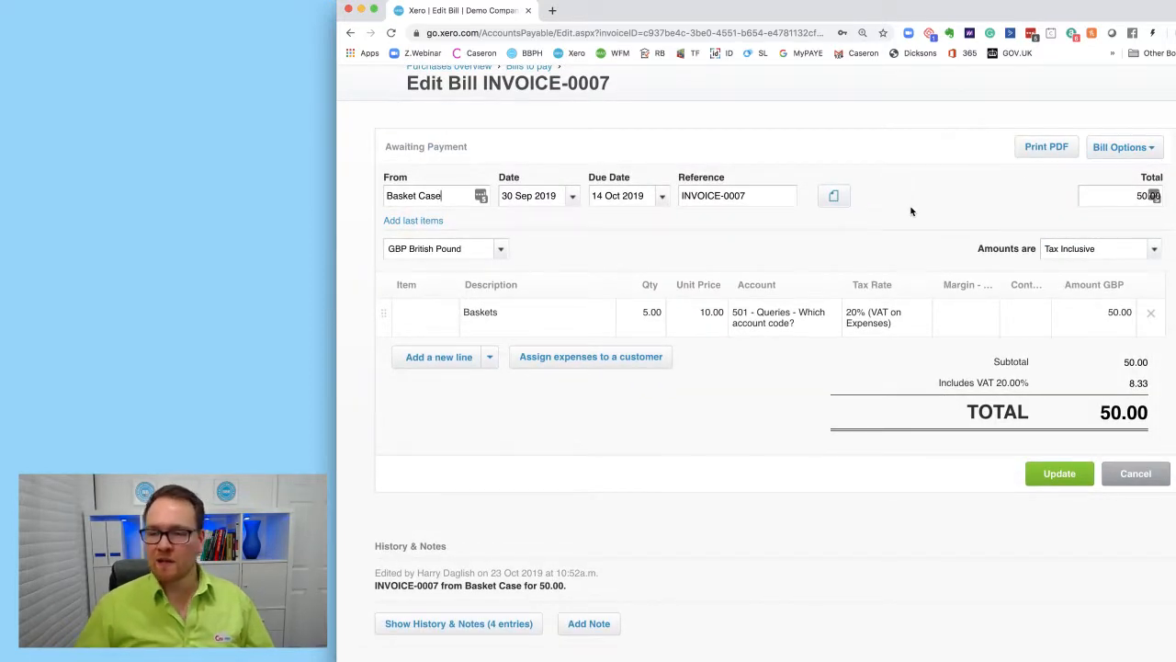
left_click(1154, 196)
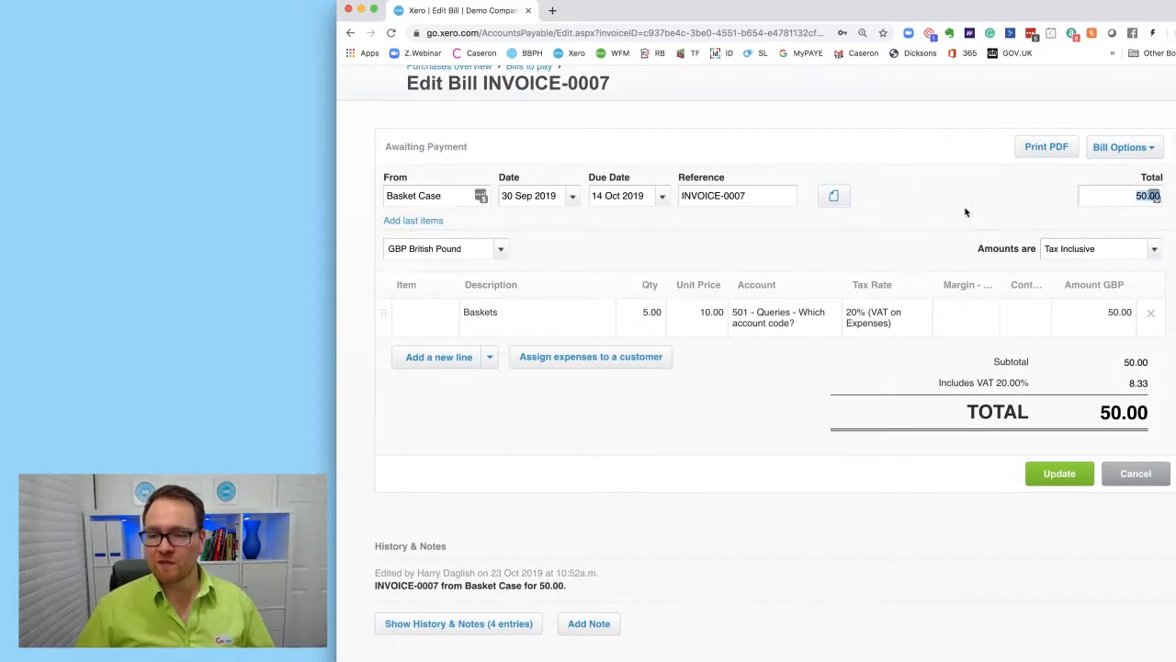
double_click(1137, 383)
left_click(764, 398)
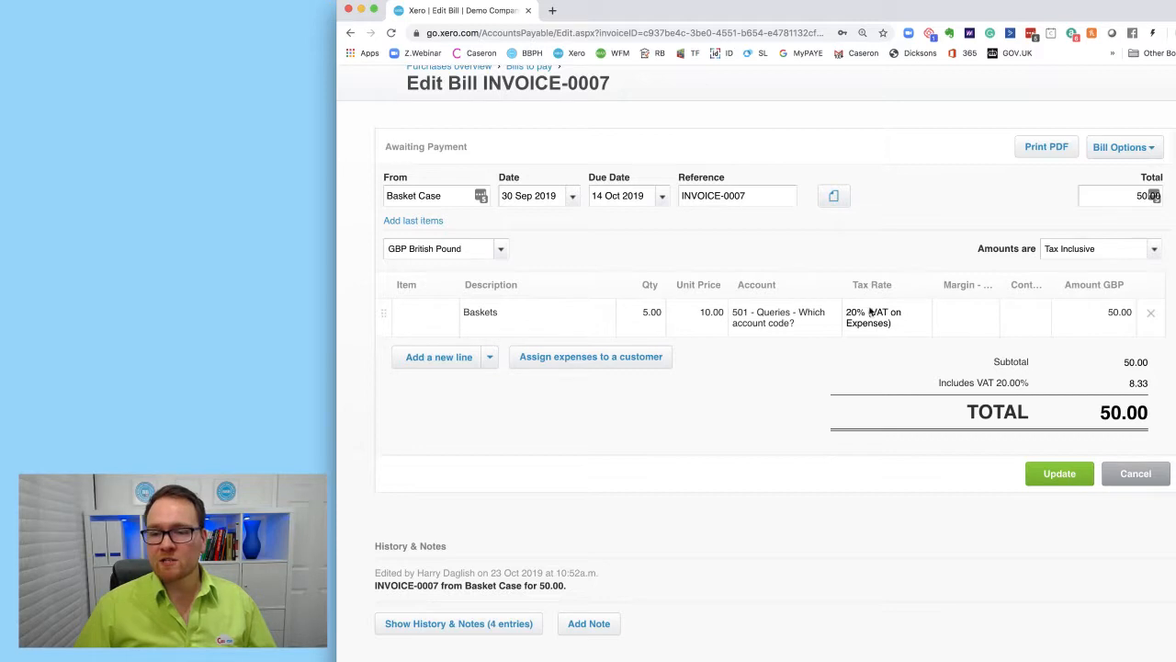
Step: Set the bill's amounts to Tax Exclusive and show the Tax Amount column
left_click(1156, 253)
left_click(1077, 273)
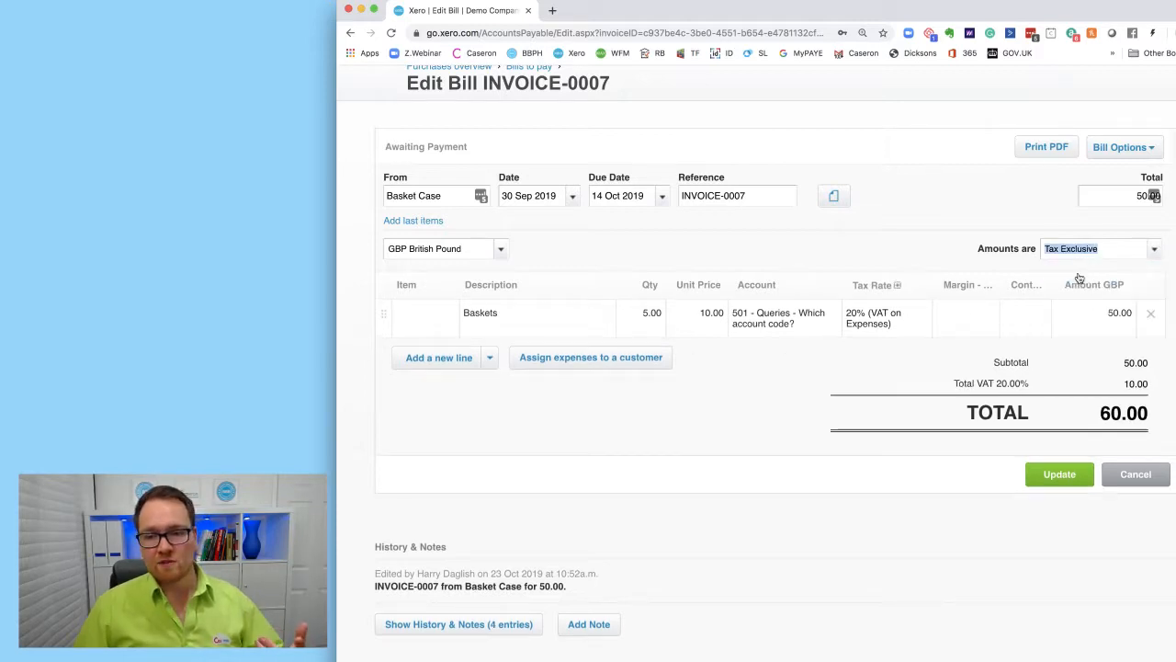
left_click(898, 287)
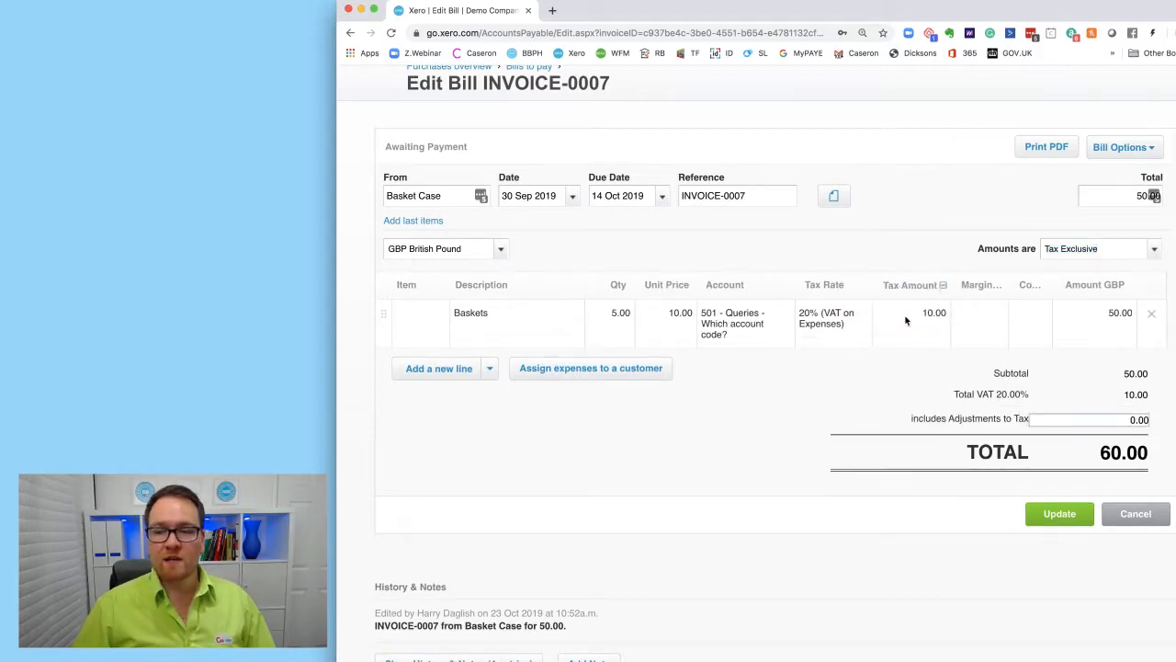
left_click(943, 285)
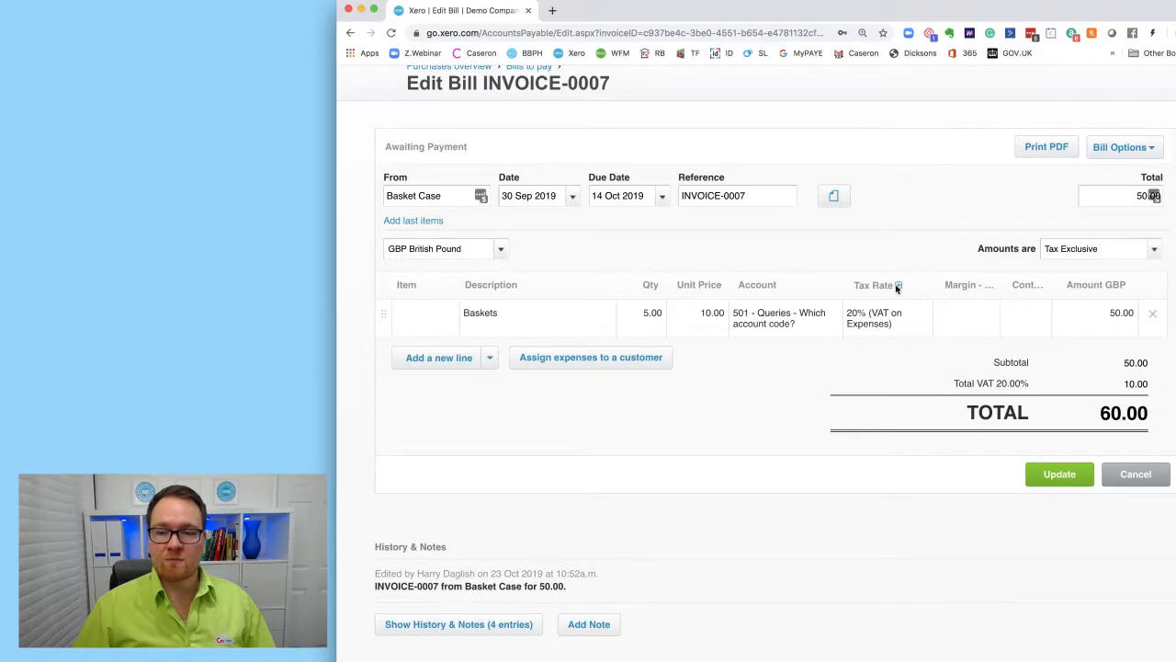
left_click(898, 288)
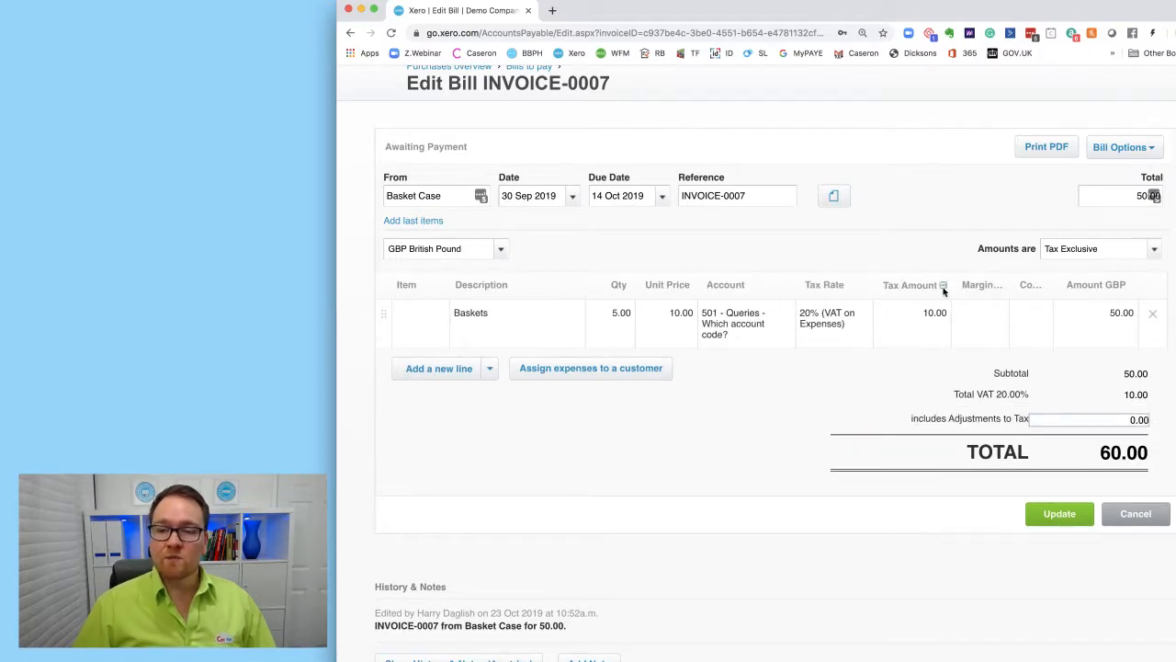
left_click(942, 287)
left_click(900, 290)
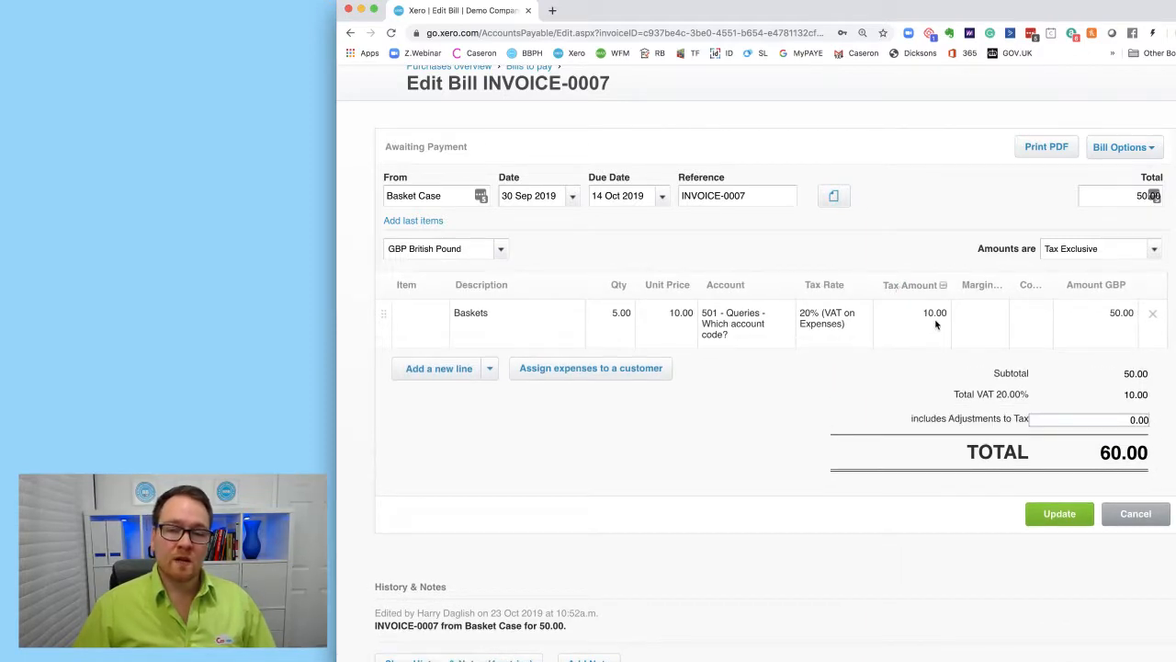
Step: Set the bill's header total to 59.99 after first trying 49.99
left_click(934, 321)
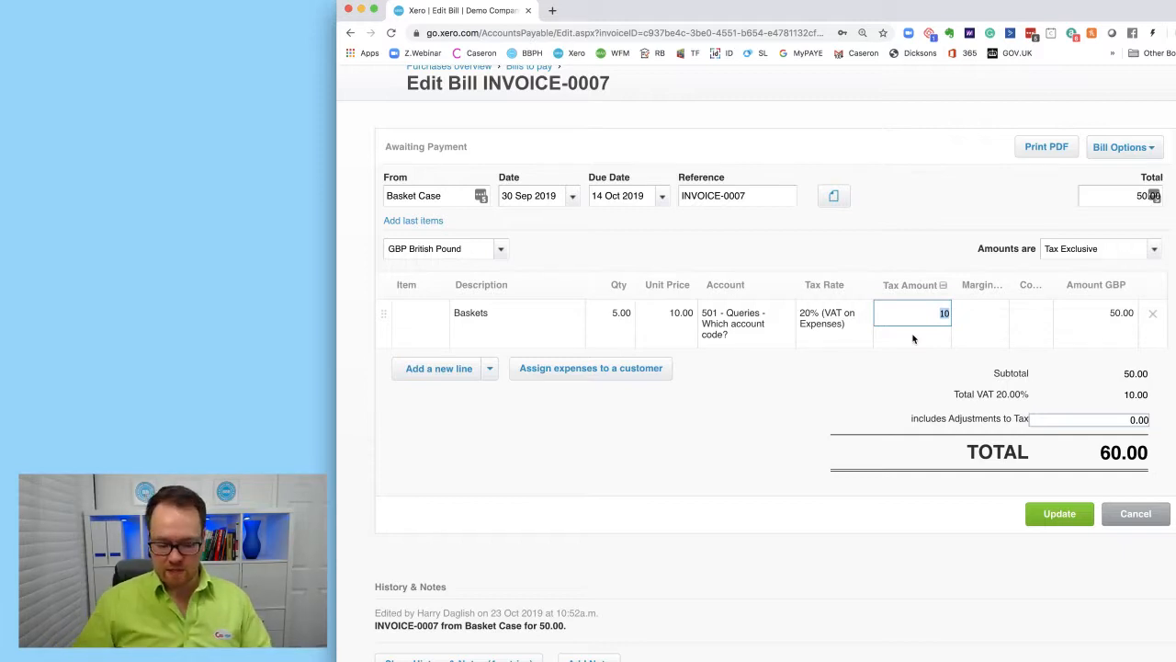
double_click(1137, 196)
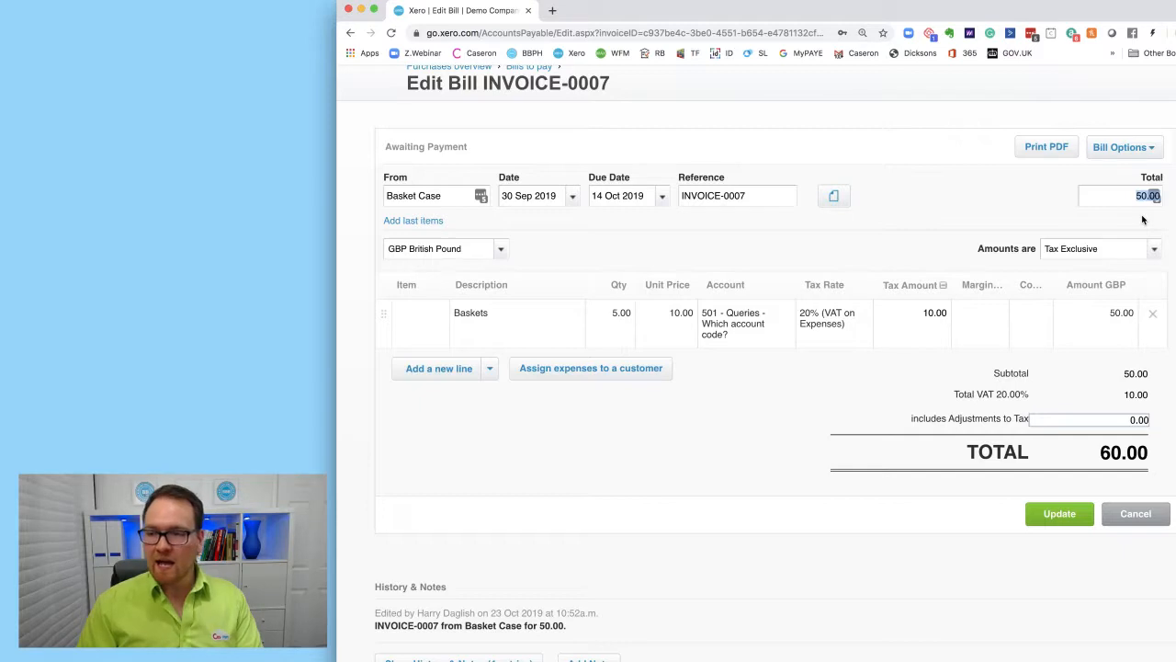
type("49.99")
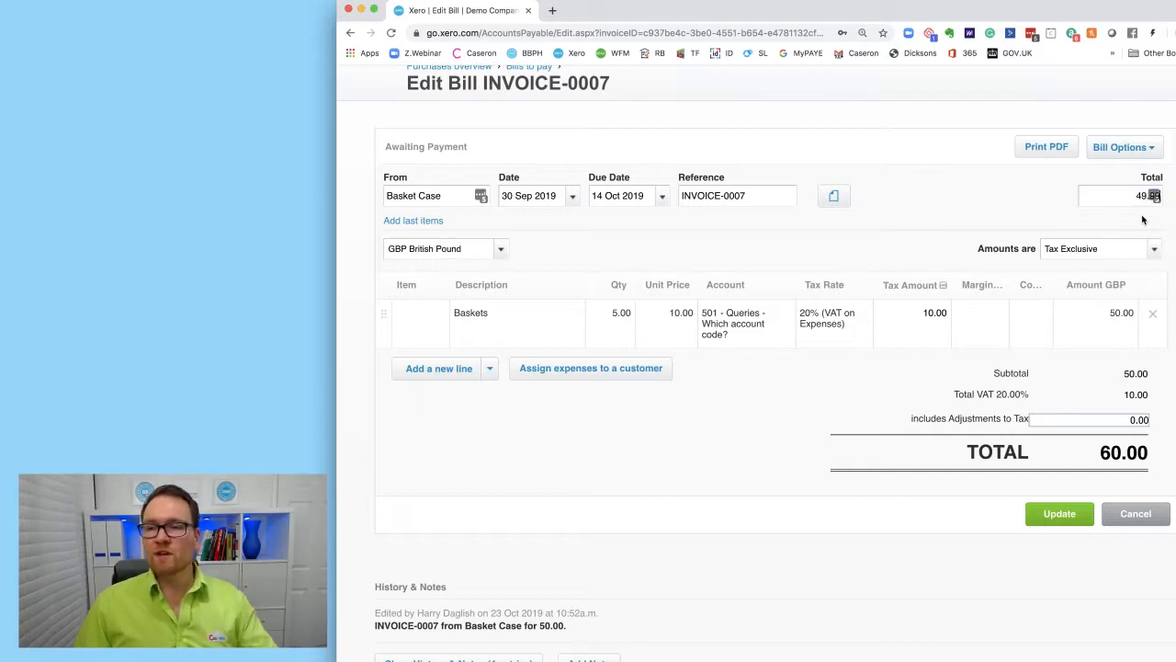
left_click(930, 327)
double_click(917, 319)
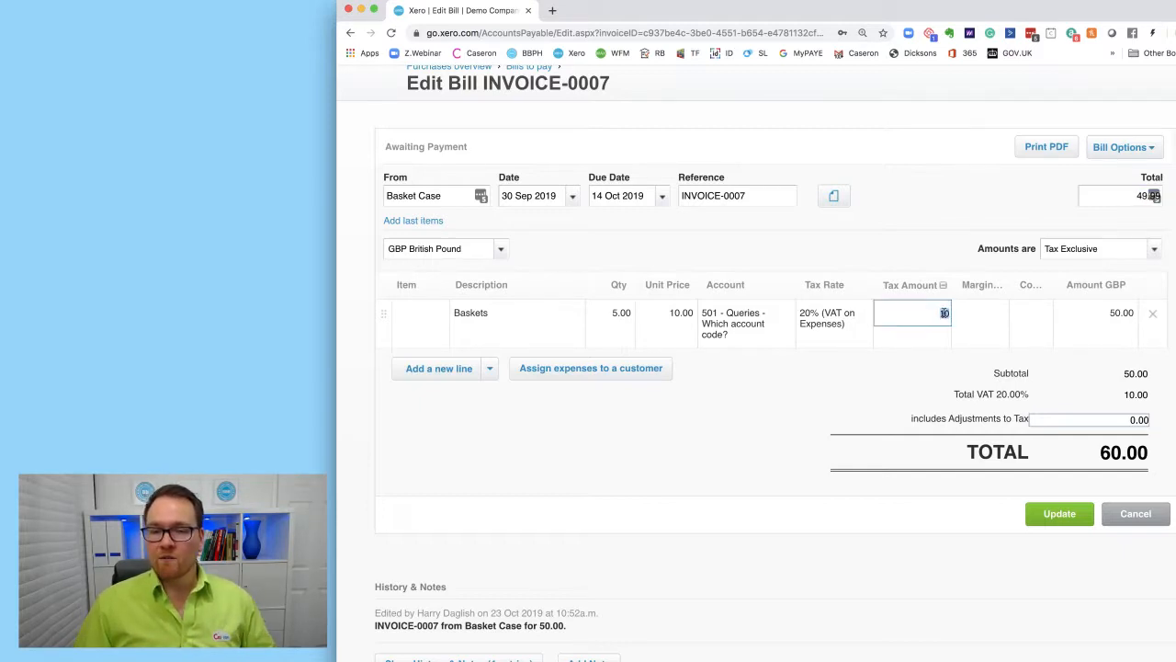
left_click(620, 319)
left_click(681, 318)
left_click(1135, 195)
key("BackSpace")
type("5")
Step: Set the Baskets line's tax amount to 9.99 and check the VAT total and tax adjustment
left_click(928, 321)
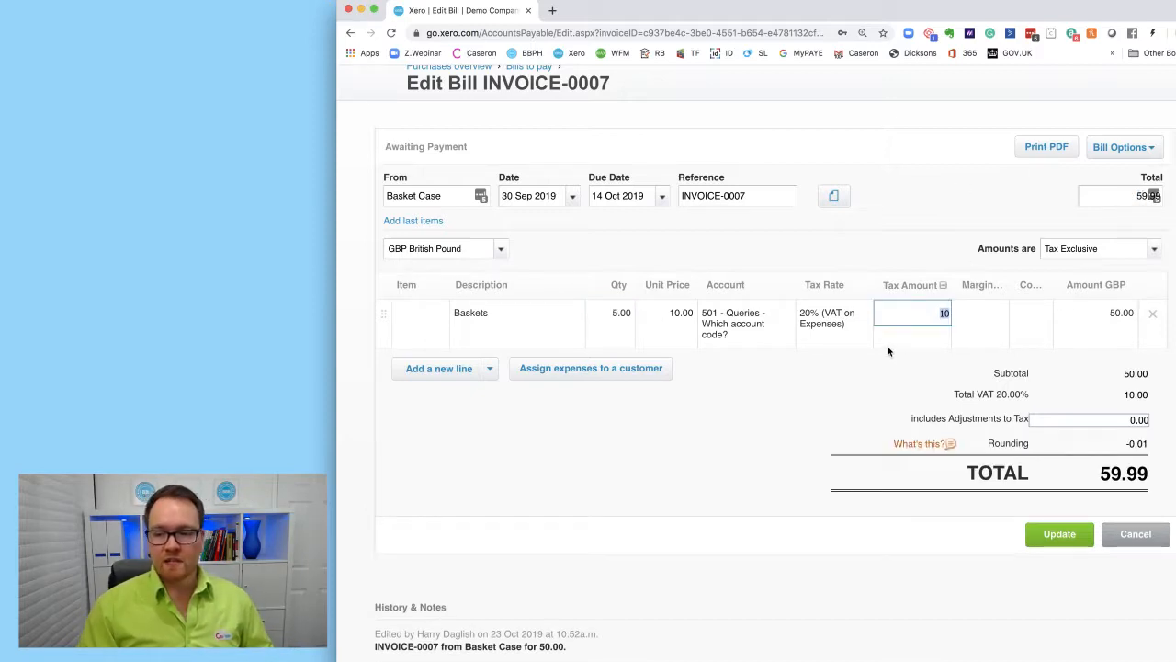
left_click_drag(904, 442, 1113, 422)
left_click(930, 304)
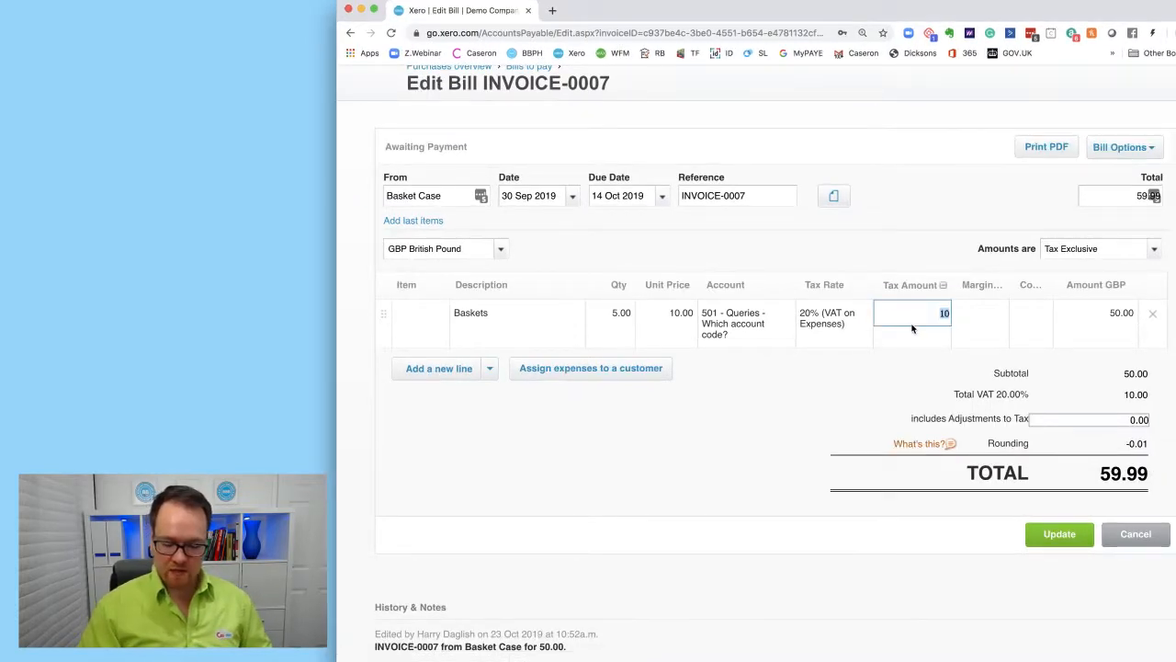
type("9.99")
left_click(908, 192)
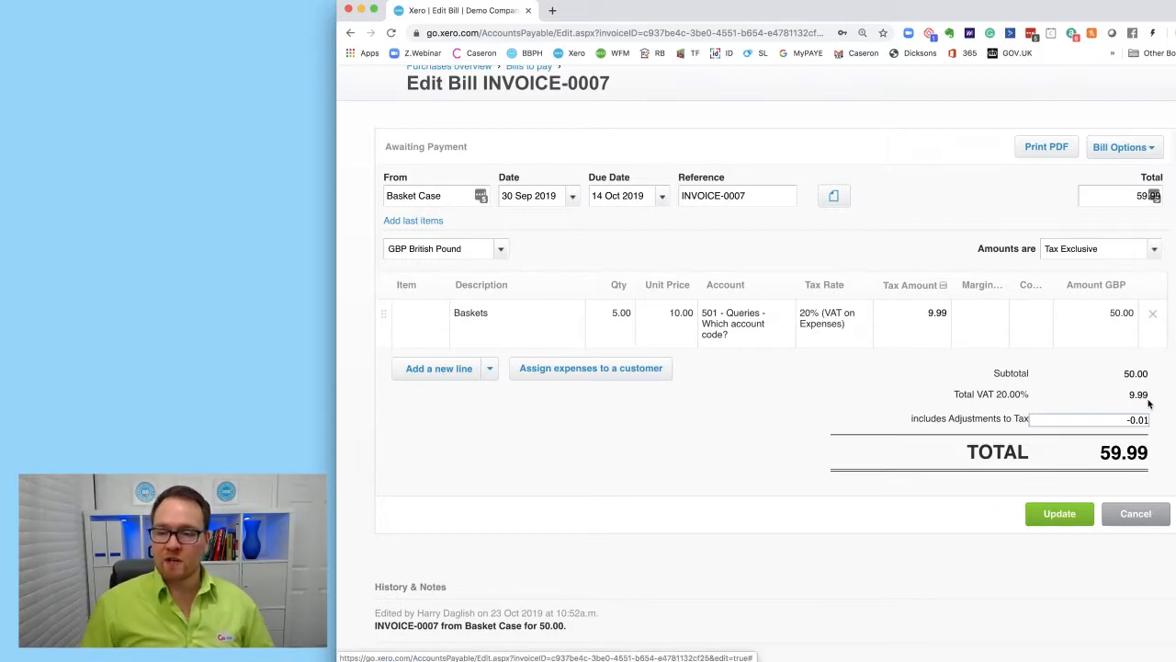
left_click_drag(1164, 419, 1108, 419)
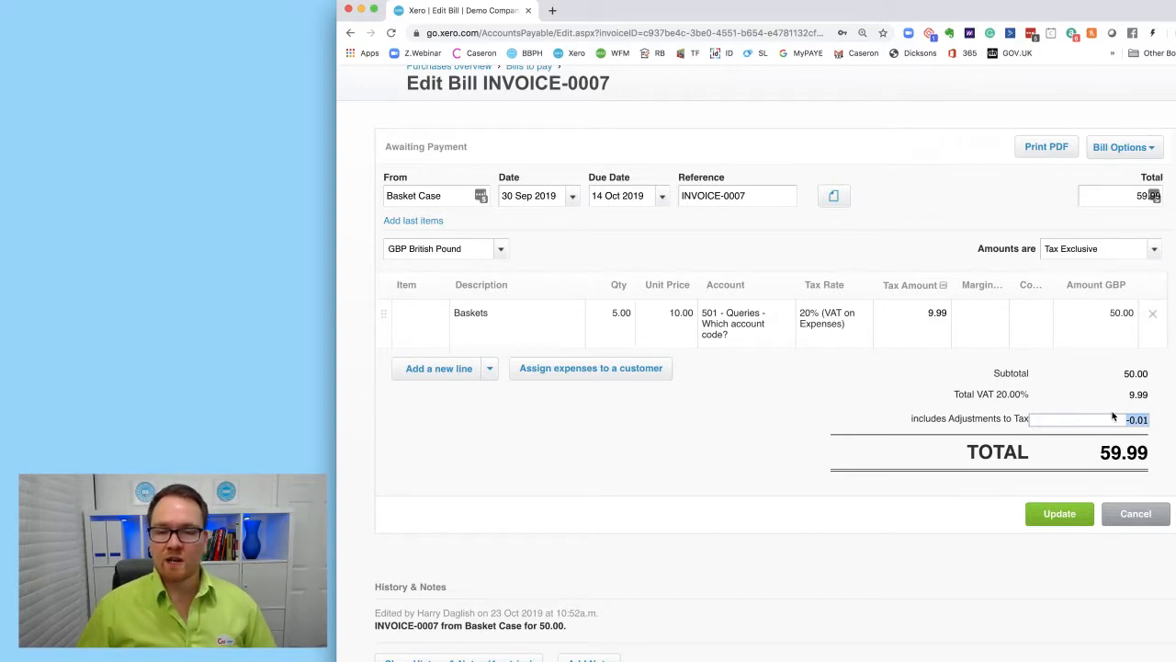
left_click_drag(1125, 394, 1163, 398)
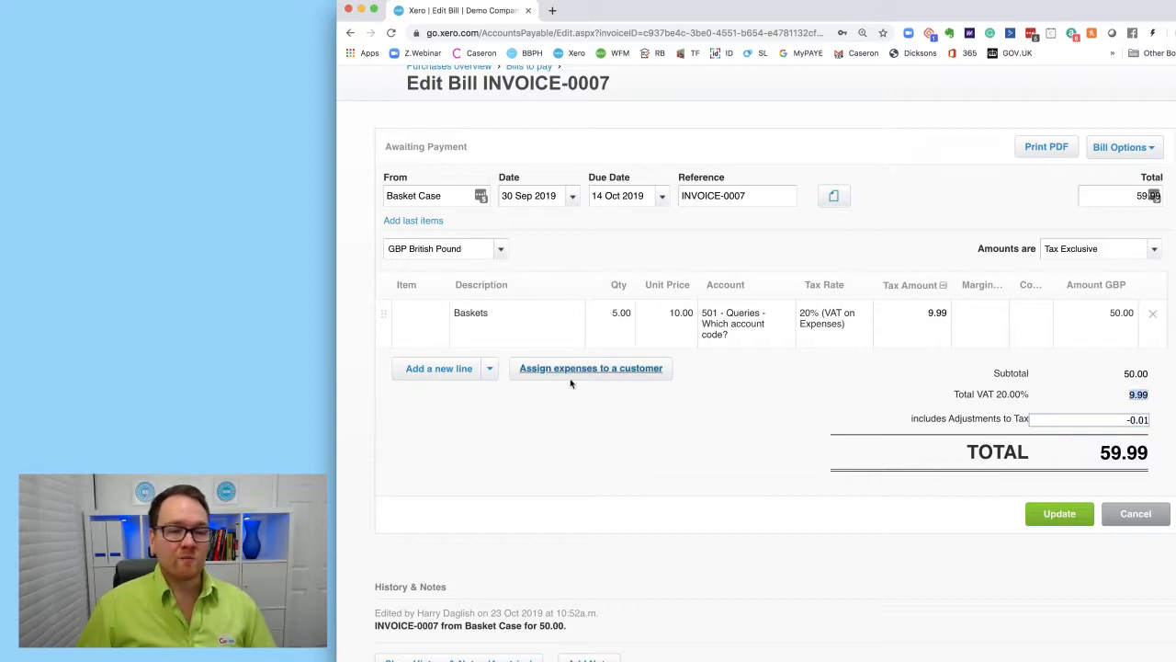
Step: Add two blank lines below the Baskets line and delete the last one
left_click(447, 368)
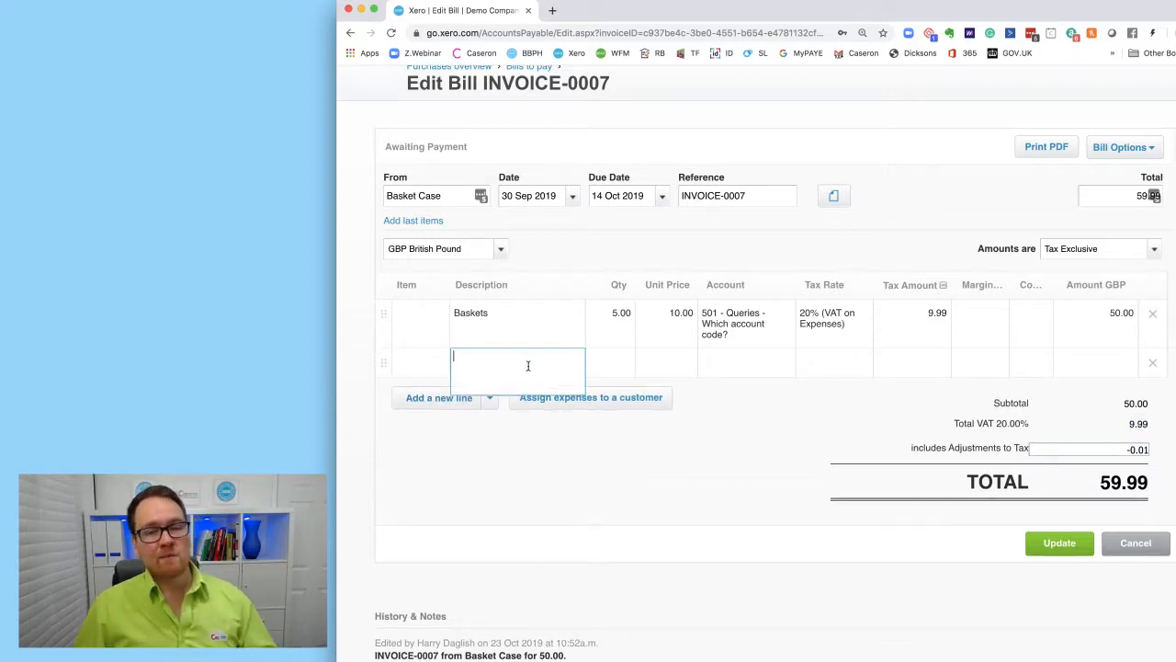
left_click(441, 397)
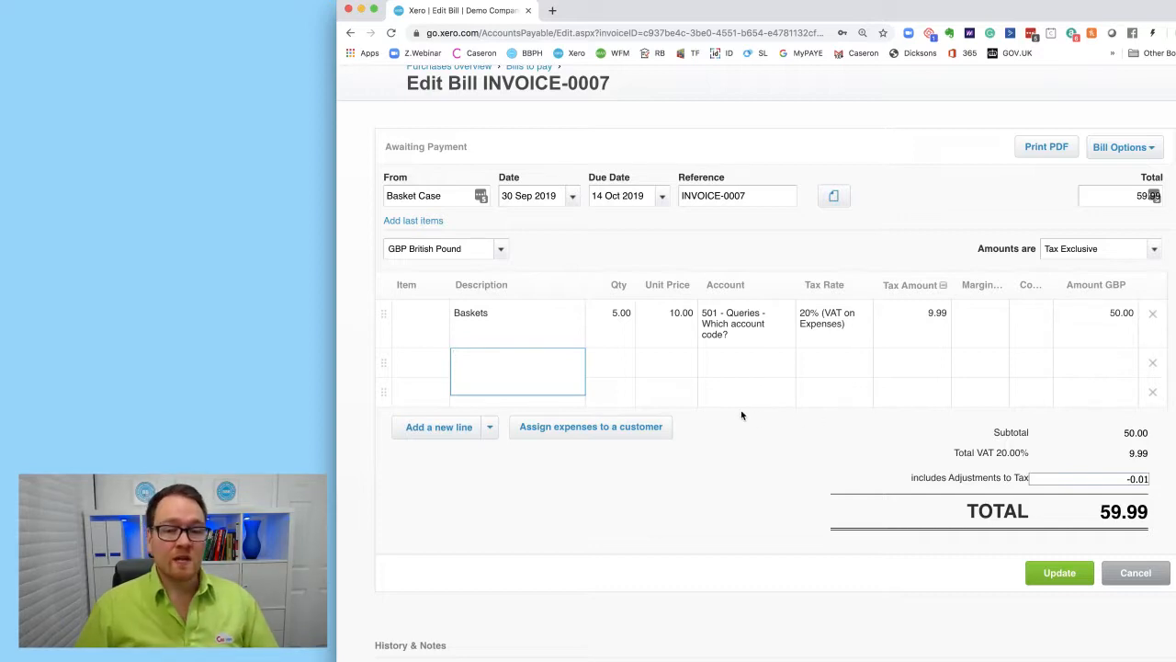
left_click(1154, 392)
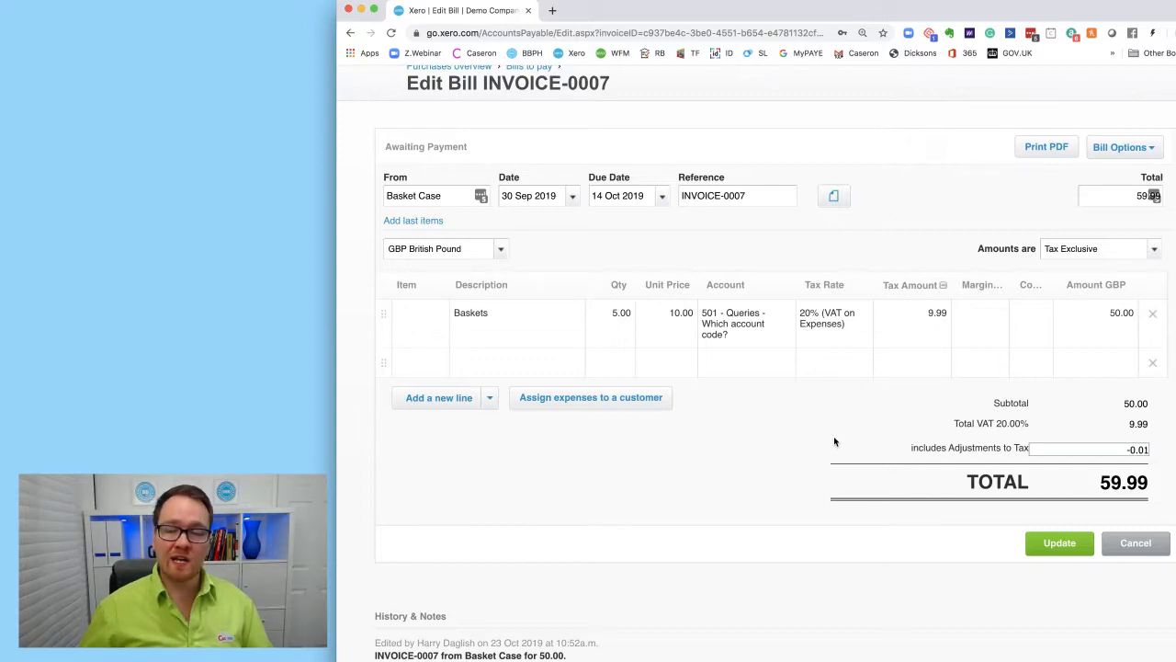
Step: Check the bill's header total and view the available currency choices without changing the currency
left_click_drag(1135, 196, 1158, 197)
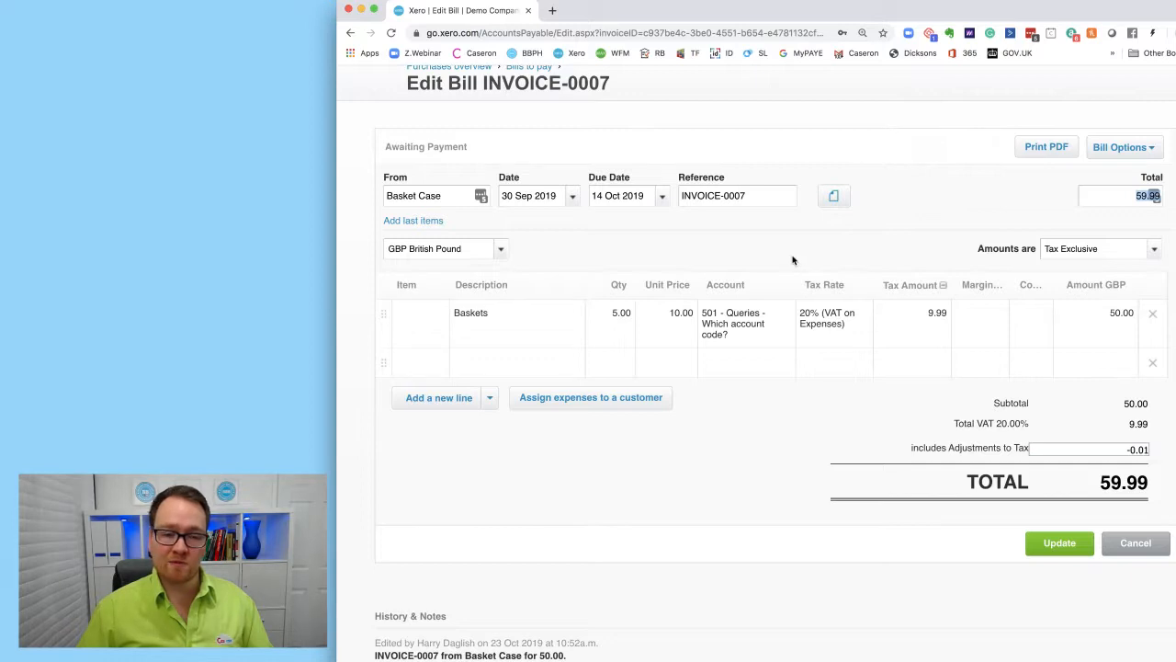
left_click(500, 249)
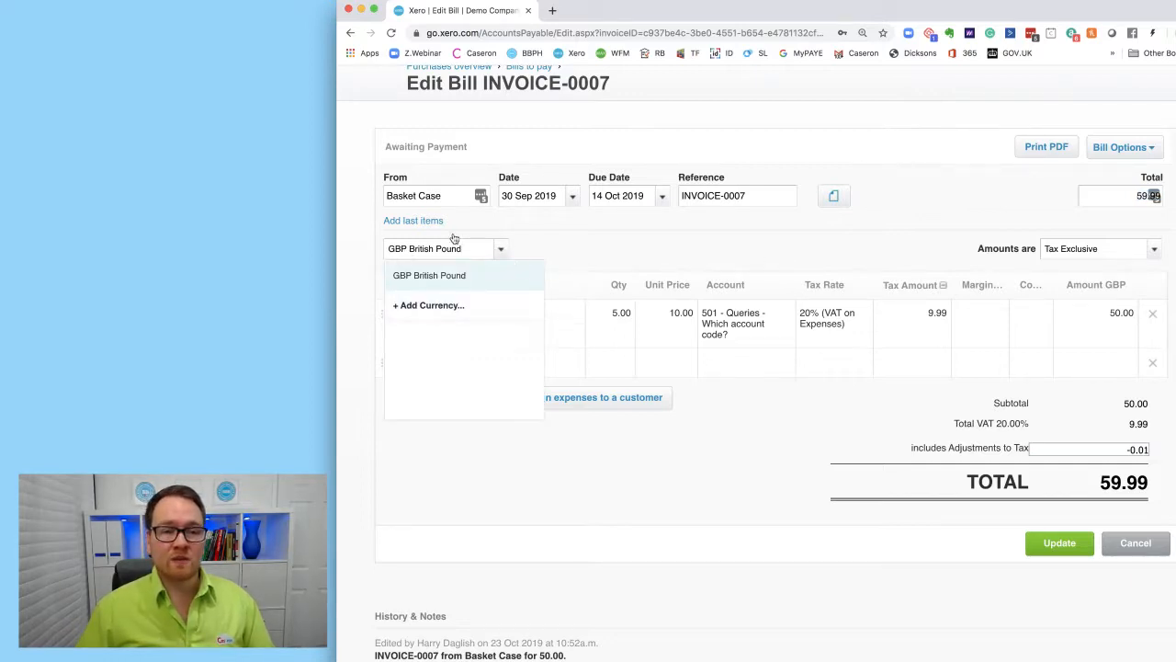
left_click(562, 241)
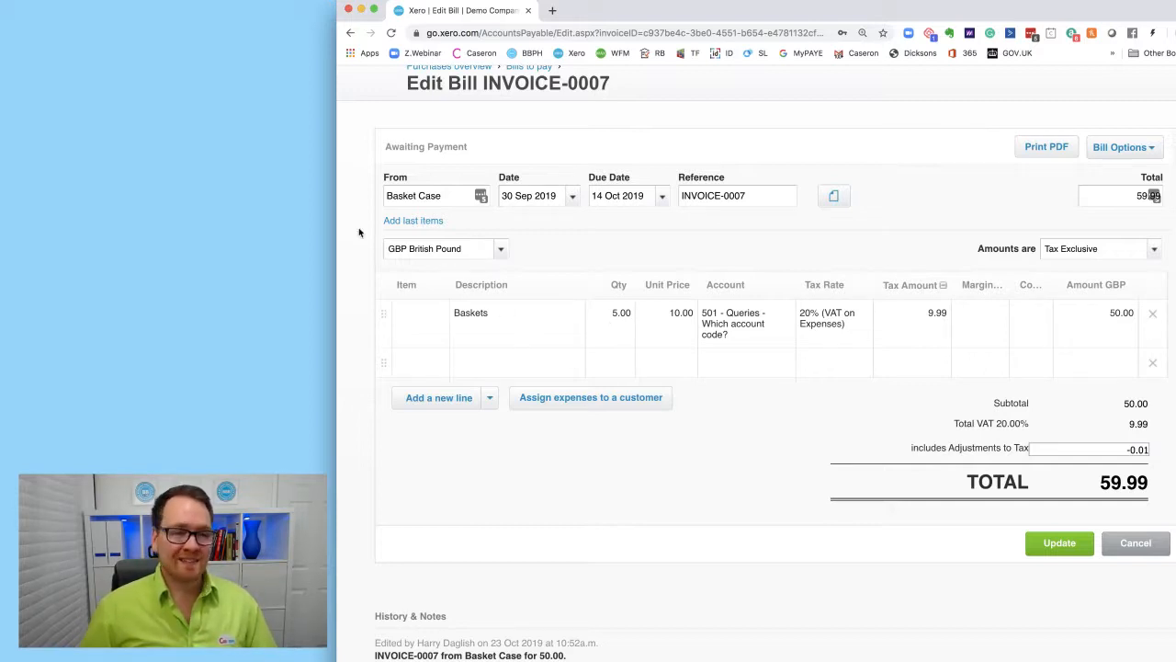
left_click(157, 196)
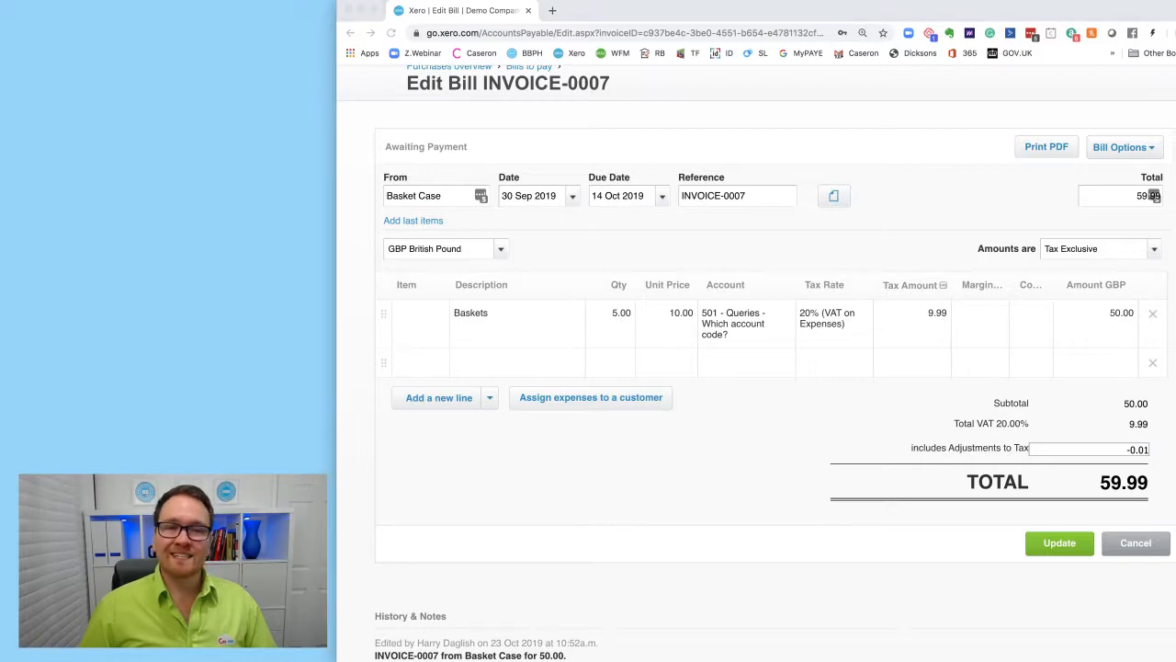